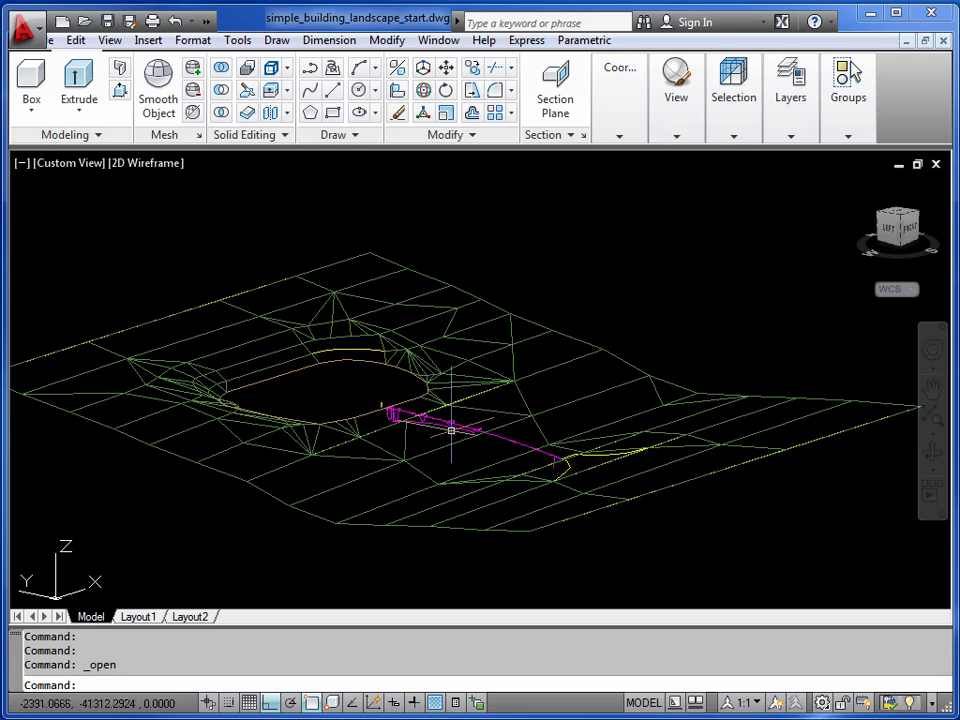
Step: Zoom and pan to the magenta bridge outline, orbit to an oblique view, then exit orbit
{"action": "scroll", "coordinate": [453, 444], "scroll_direction": "up", "scroll_amount": 3}
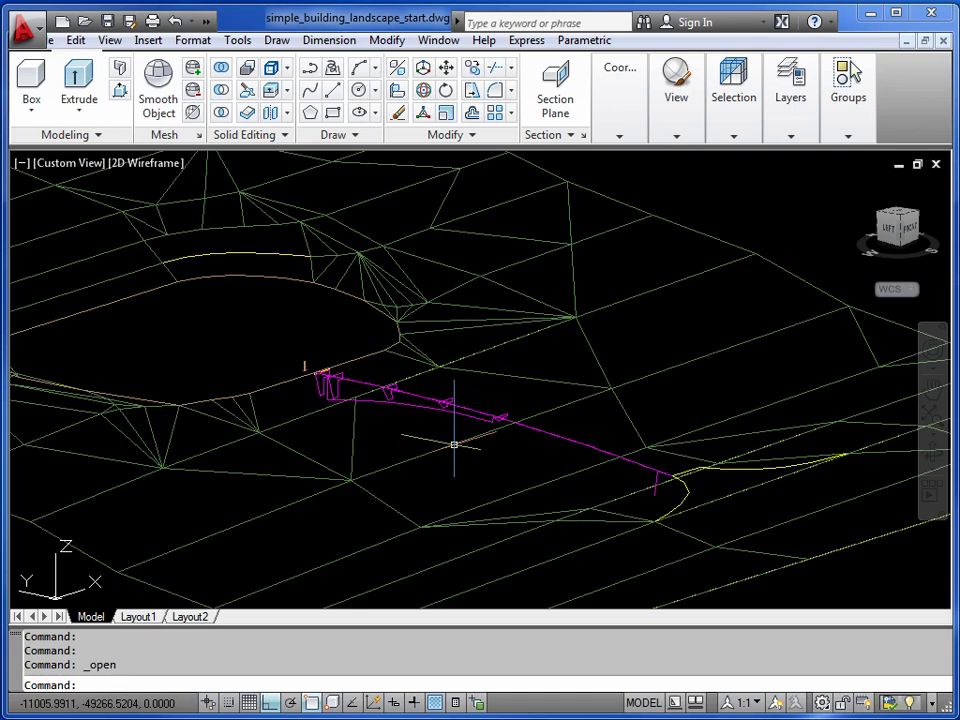
{"action": "middle_click_drag", "start_coordinate": [508, 439], "coordinate": [446, 439]}
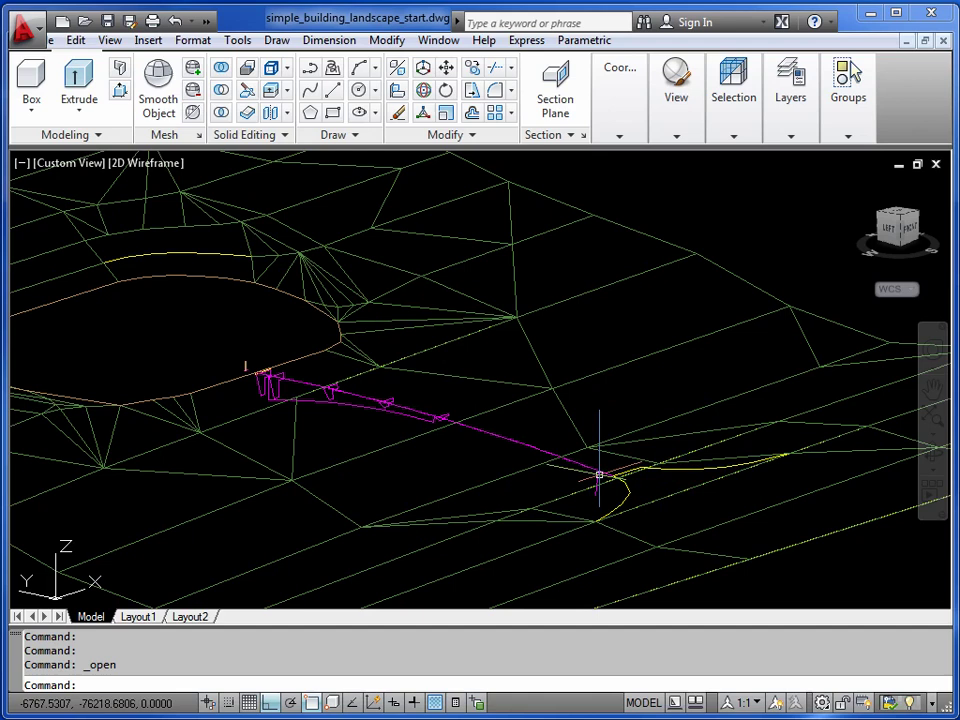
{"action": "left_click", "coordinate": [932, 455]}
{"action": "left_click_drag", "start_coordinate": [600, 450], "coordinate": [515, 439]}
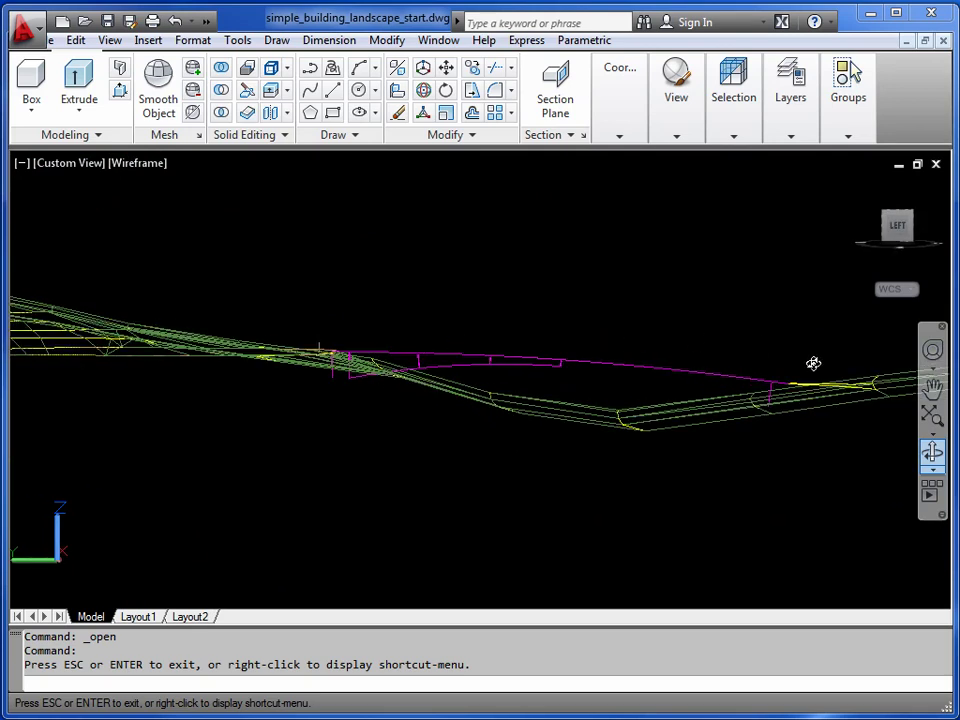
{"action": "left_click_drag", "start_coordinate": [529, 374], "coordinate": [427, 393]}
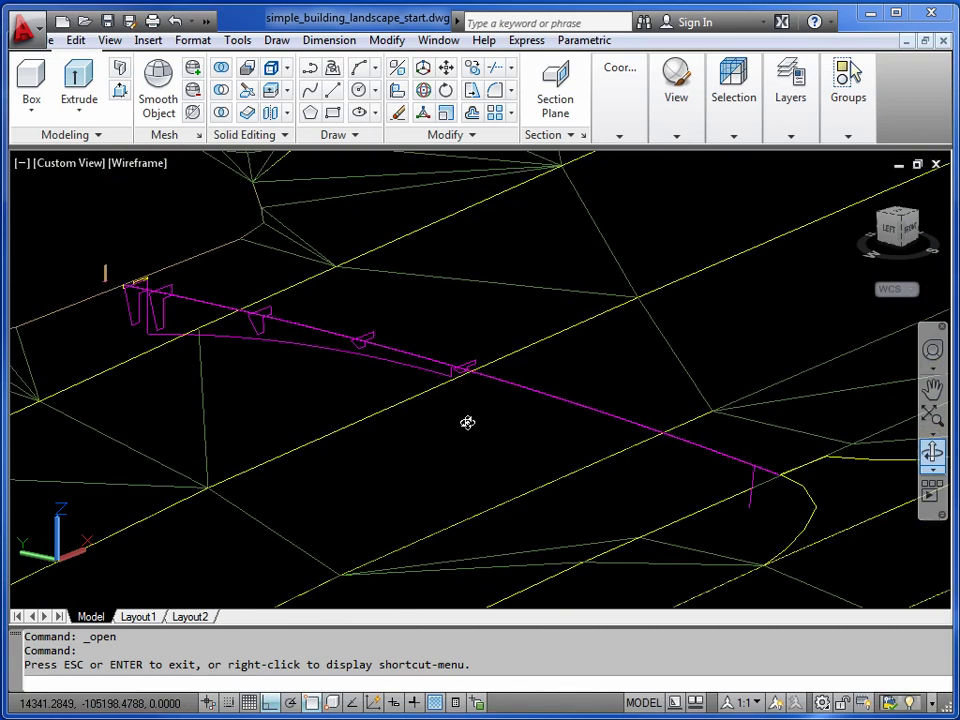
{"action": "right_click", "coordinate": [467, 422]}
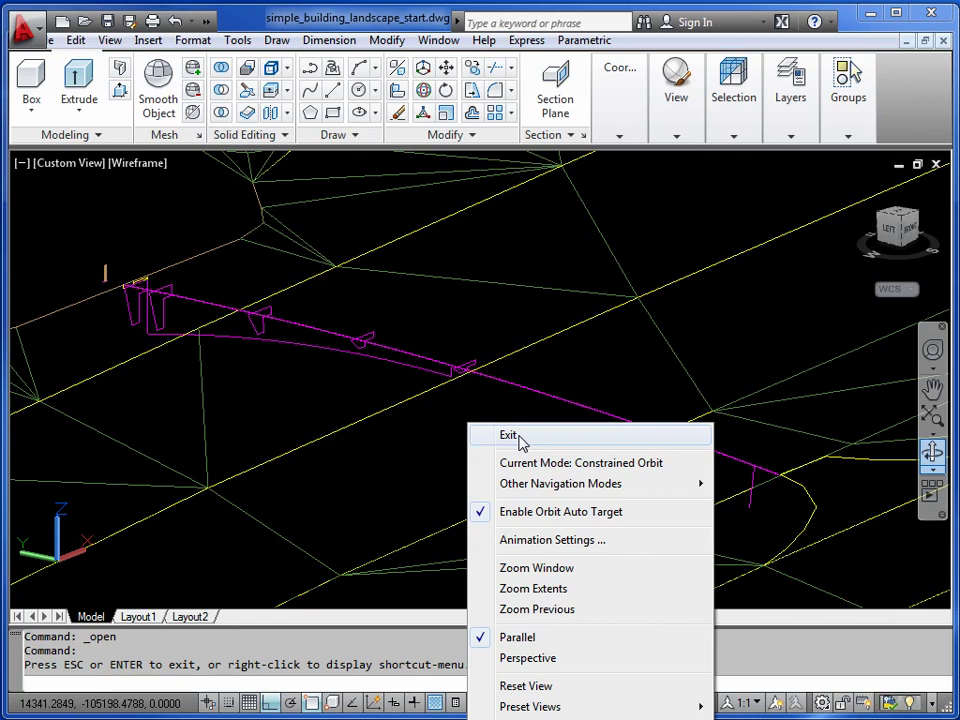
{"action": "left_click", "coordinate": [518, 439]}
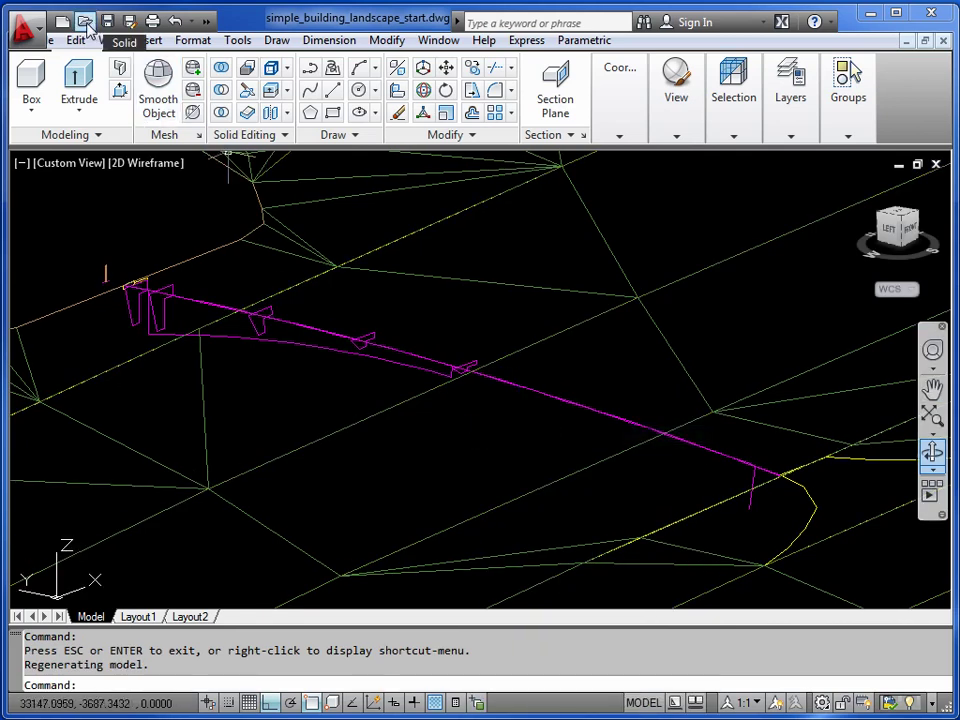
Step: Open simple_building_landscape_complete.dwg from the Desktop
{"action": "left_click", "coordinate": [85, 21]}
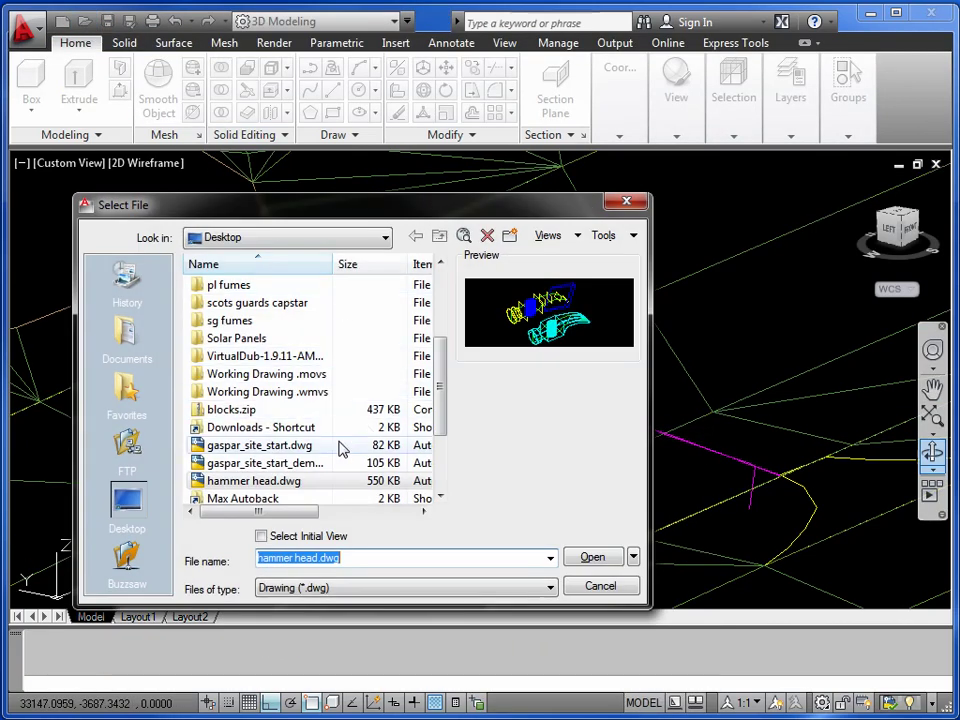
{"action": "scroll", "coordinate": [340, 465], "scroll_direction": "down", "scroll_amount": 2}
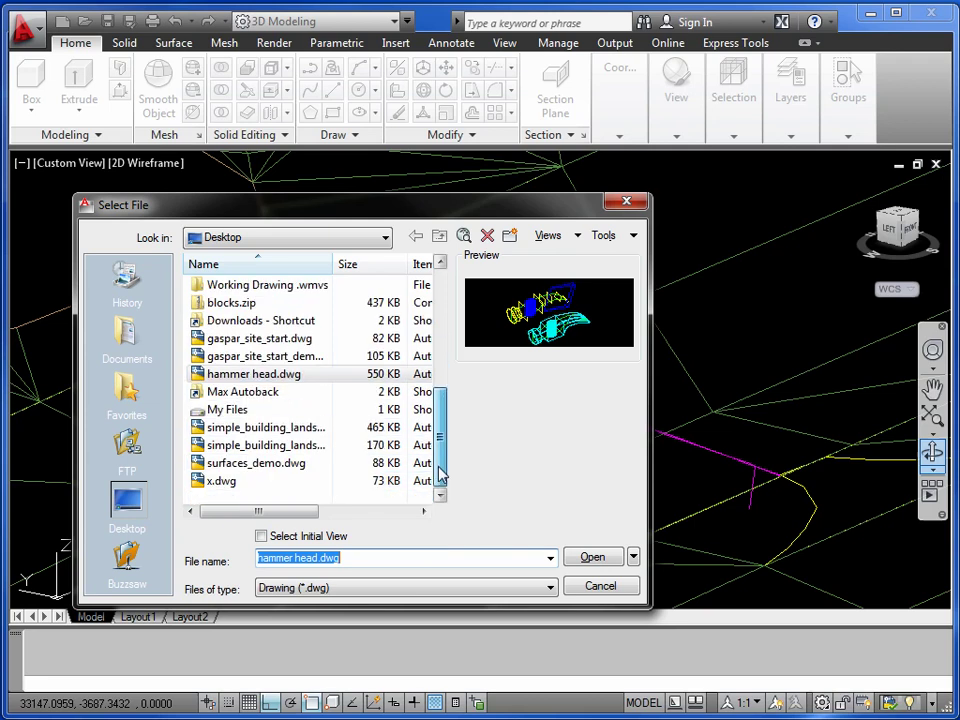
{"action": "left_click", "coordinate": [243, 430]}
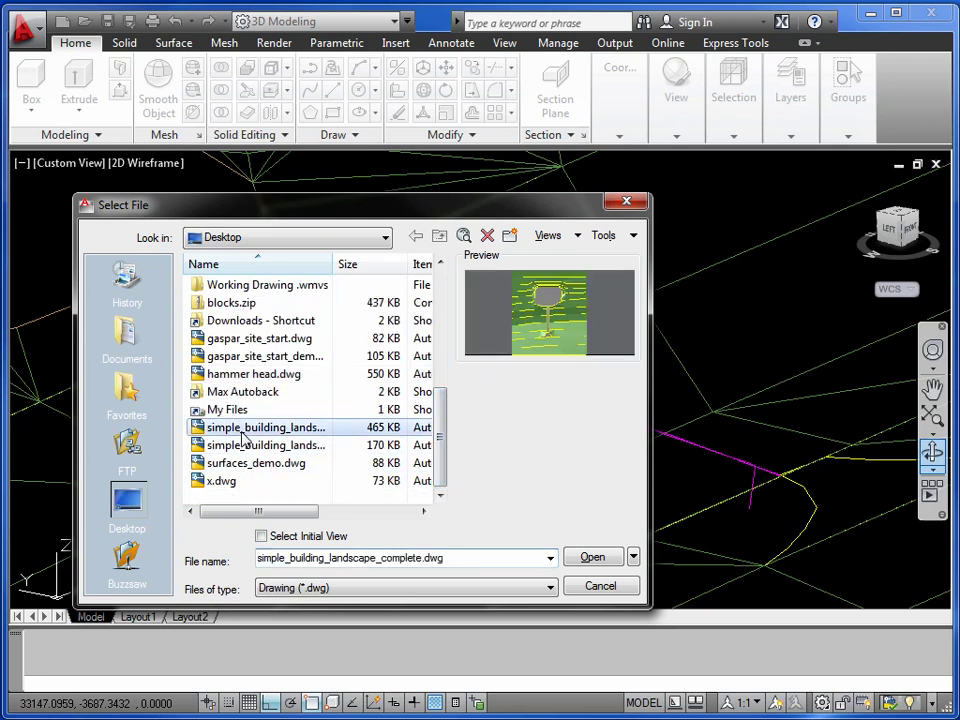
{"action": "left_click", "coordinate": [593, 558]}
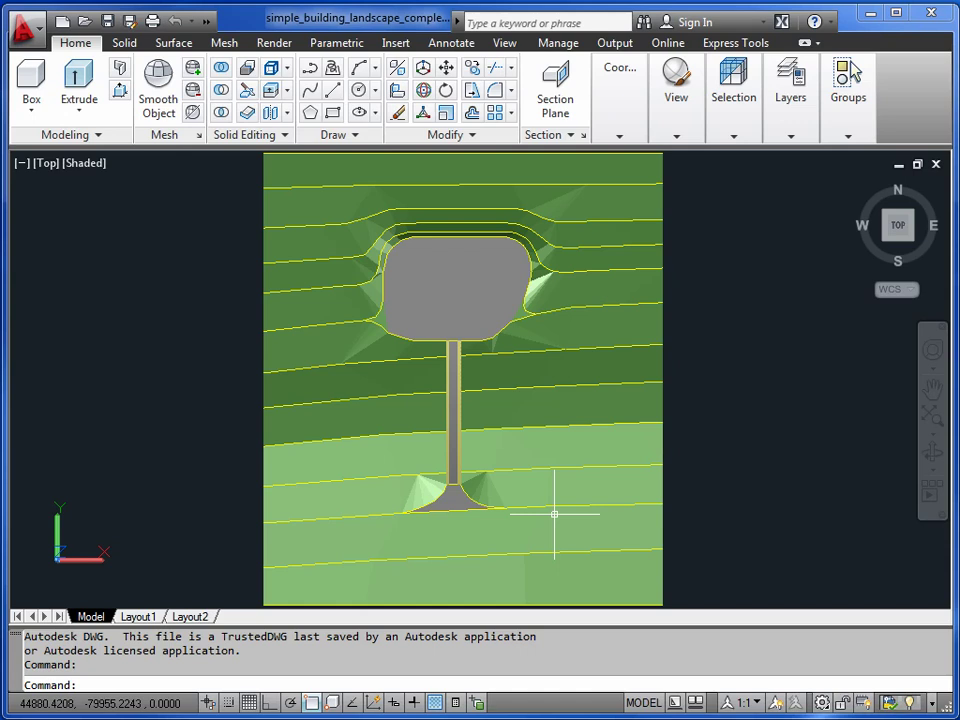
Step: Orbit and zoom to an angled close-up of the curved bridge and its railing posts
{"action": "left_click", "coordinate": [931, 455]}
{"action": "left_click_drag", "start_coordinate": [493, 443], "coordinate": [409, 290]}
{"action": "scroll", "coordinate": [440, 370], "scroll_direction": "up", "scroll_amount": 5}
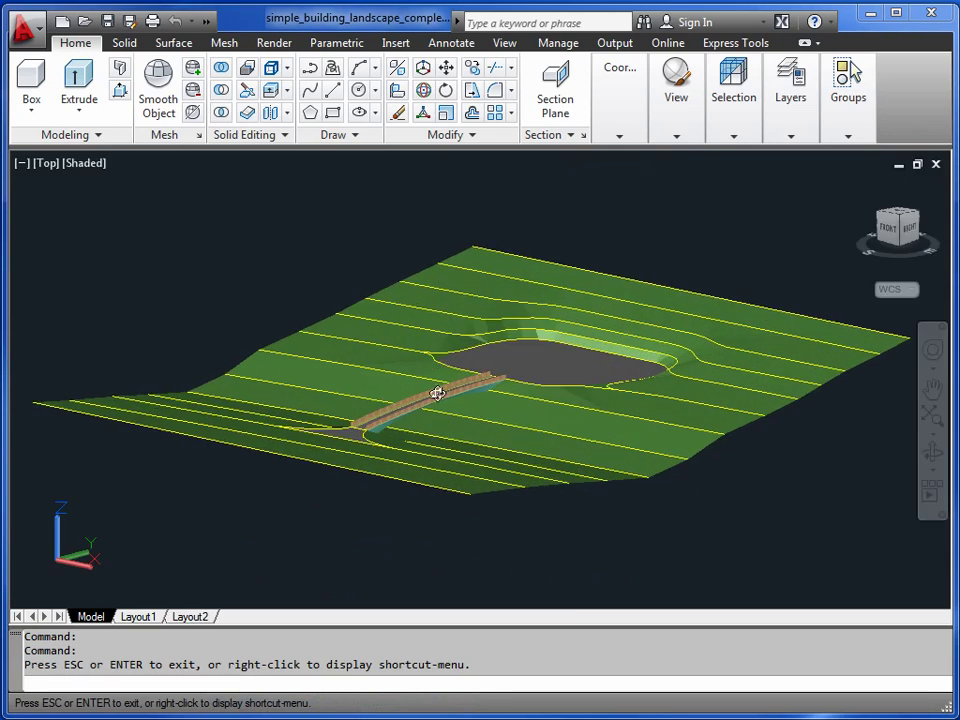
{"action": "scroll", "coordinate": [401, 418], "scroll_direction": "up", "scroll_amount": 3}
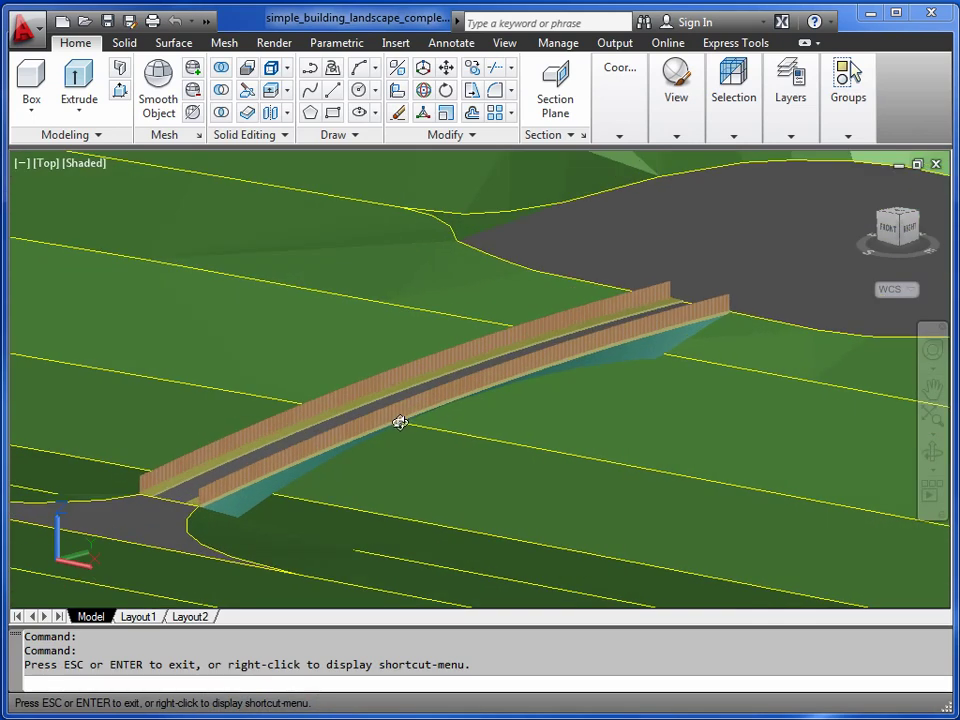
{"action": "left_click_drag", "start_coordinate": [376, 469], "coordinate": [427, 460]}
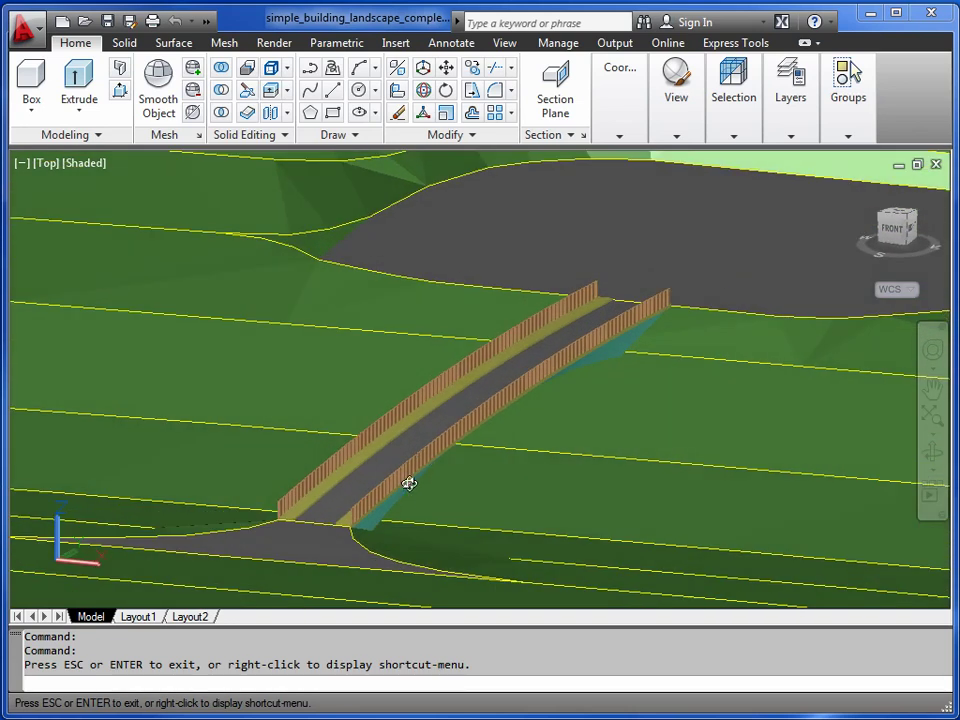
{"action": "scroll", "coordinate": [406, 488], "scroll_direction": "up", "scroll_amount": 2}
{"action": "left_click_drag", "start_coordinate": [490, 435], "coordinate": [557, 345]}
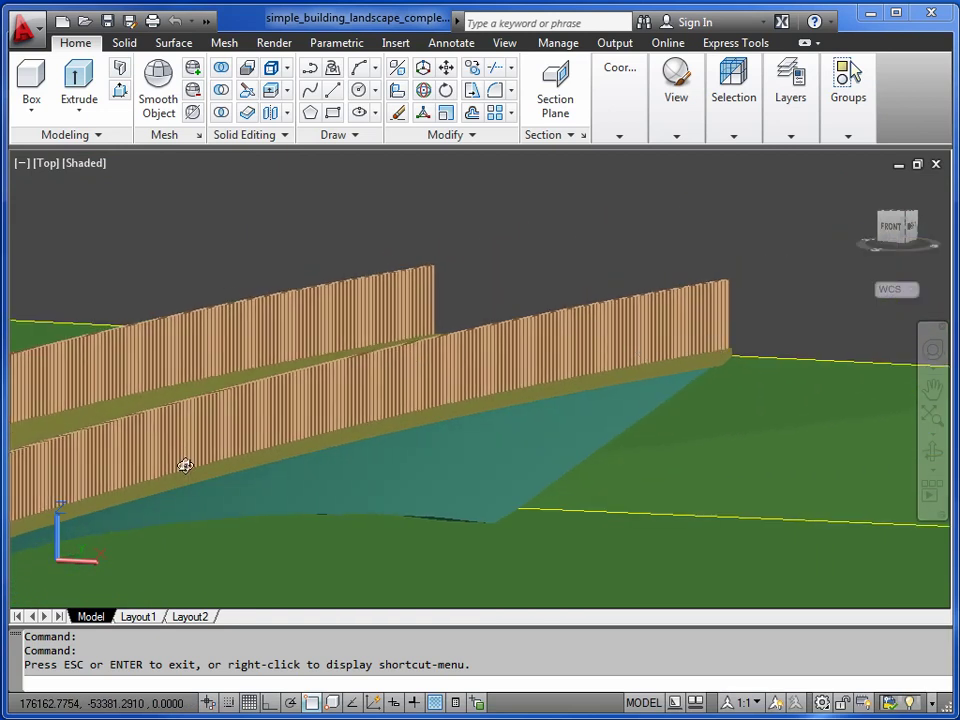
{"action": "left_click_drag", "start_coordinate": [185, 465], "coordinate": [452, 429]}
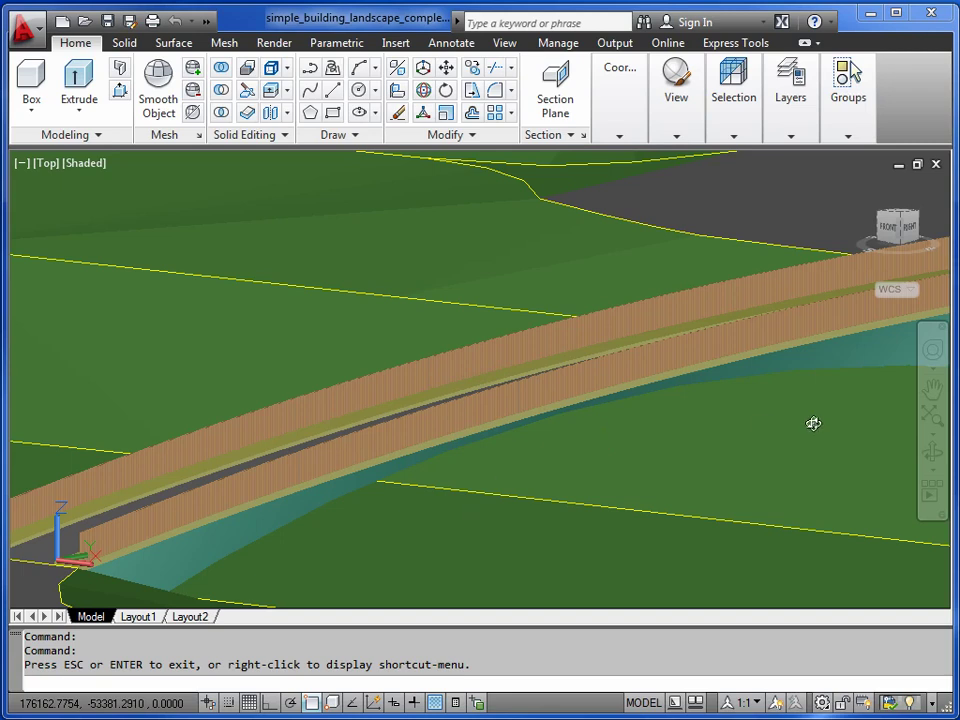
{"action": "key", "text": "Escape"}
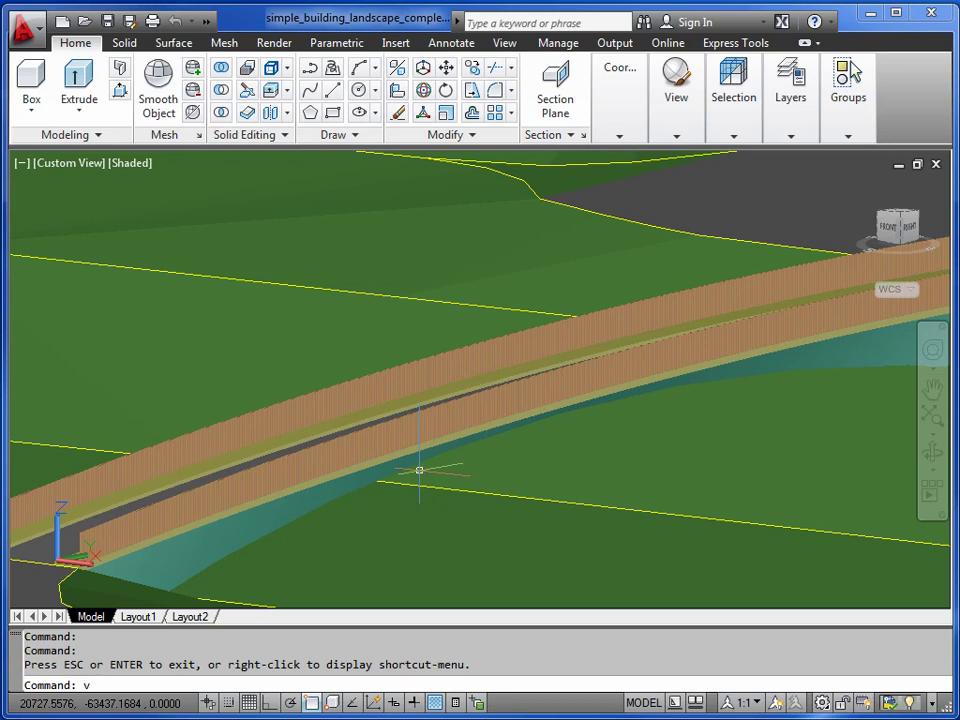
Step: Make the saved model view P1 current through the View Manager
{"action": "type", "text": "v"}
{"action": "key", "text": "Return"}
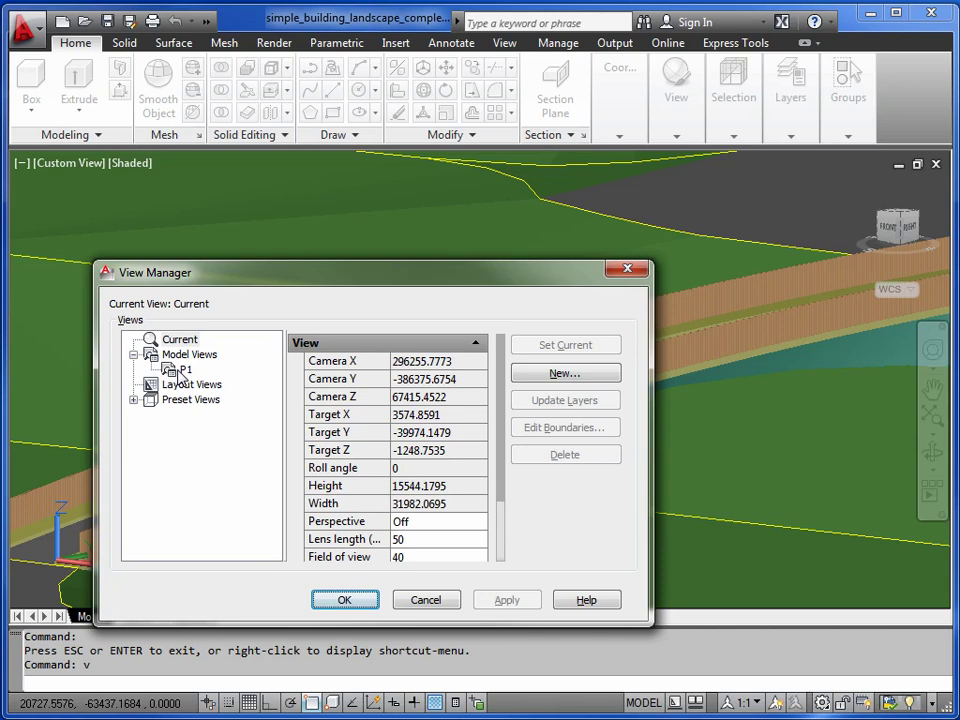
{"action": "left_click", "coordinate": [186, 371]}
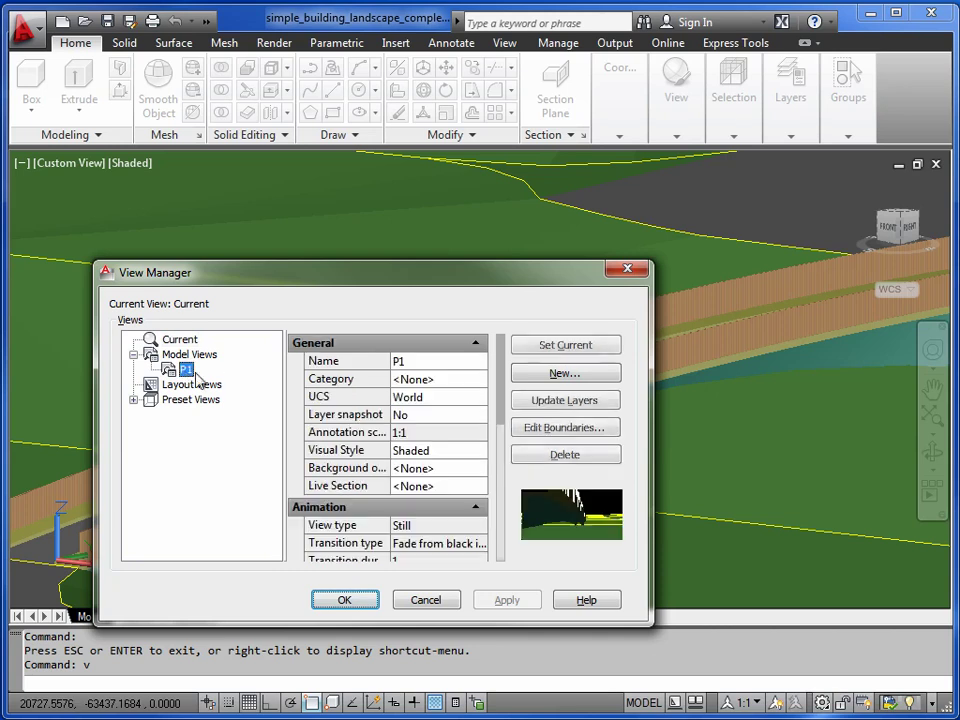
{"action": "left_click", "coordinate": [575, 352]}
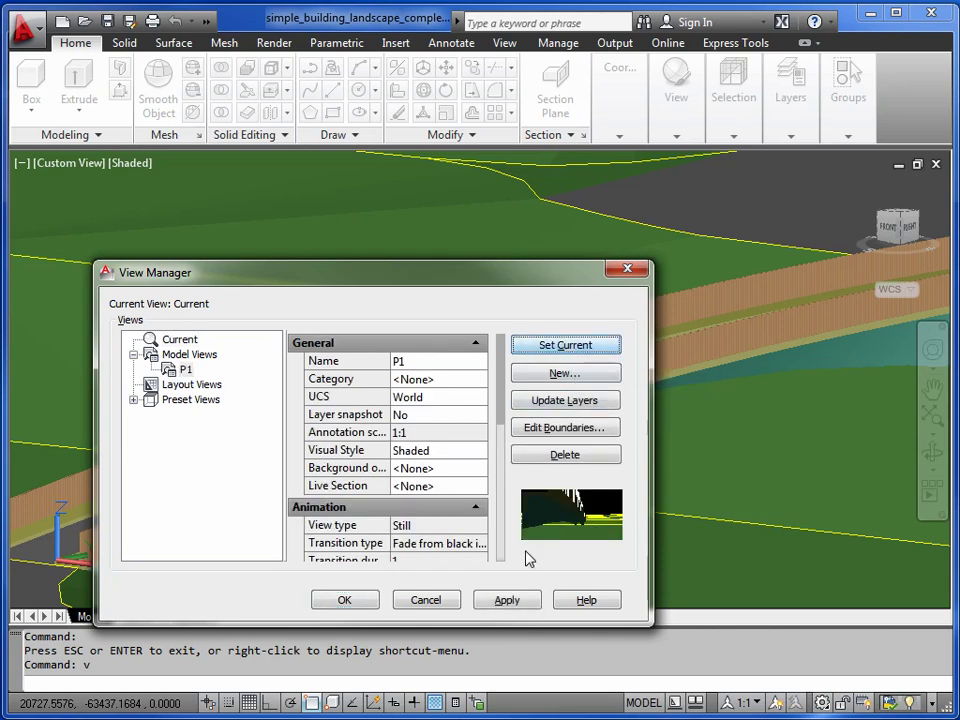
{"action": "left_click", "coordinate": [507, 601]}
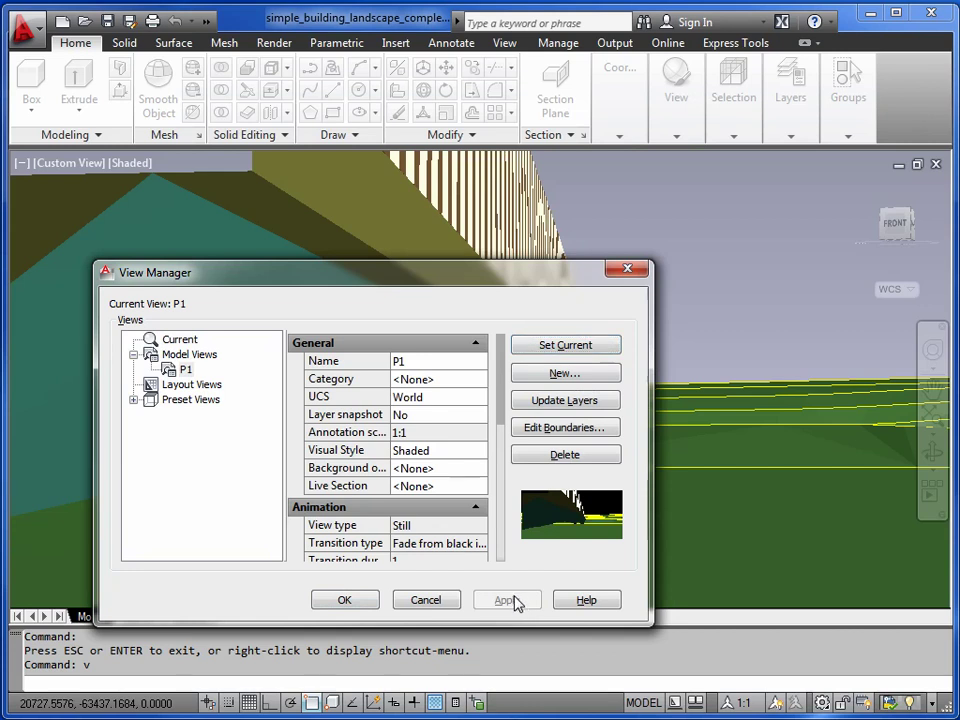
{"action": "left_click", "coordinate": [345, 602]}
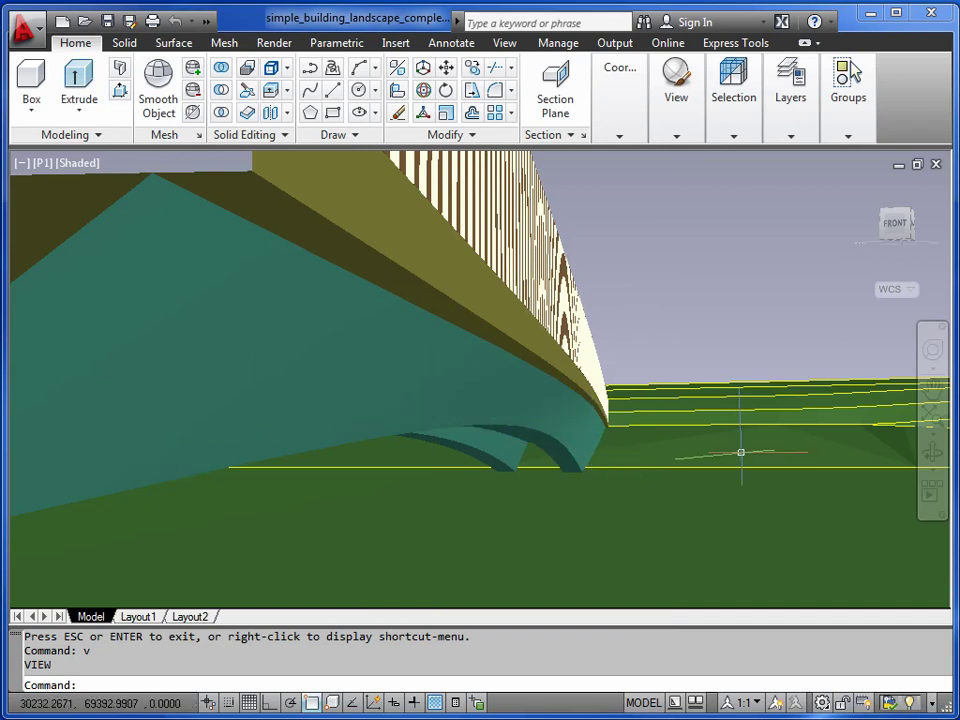
Step: Orbit beneath and around the bridge to look along the deck between the baluster rows, then exit orbit
{"action": "left_click", "coordinate": [931, 452]}
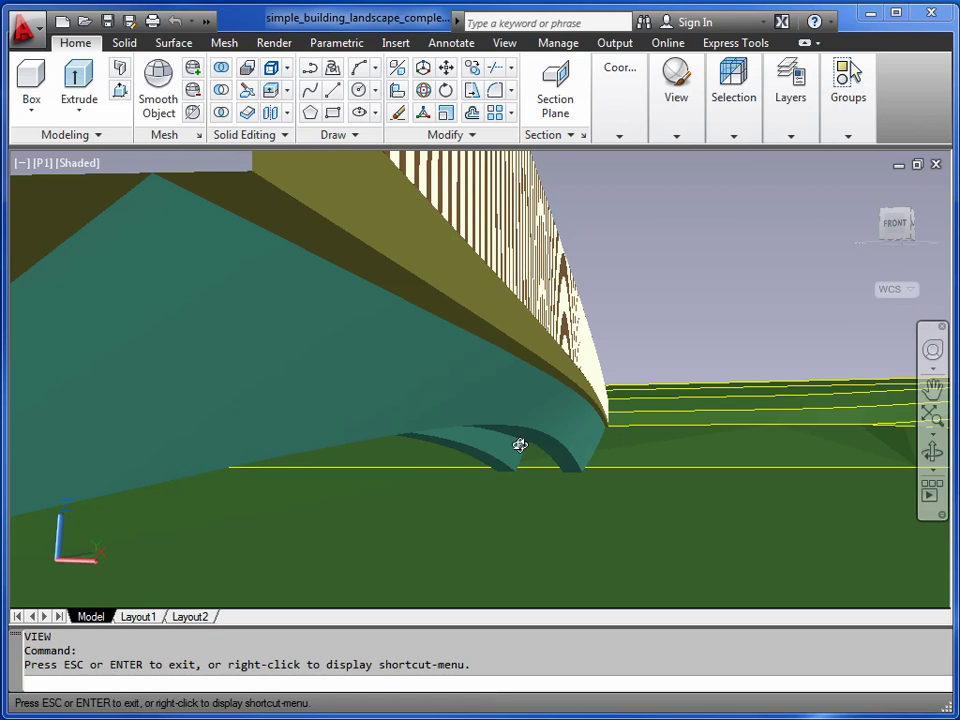
{"action": "left_click_drag", "start_coordinate": [520, 444], "coordinate": [510, 447]}
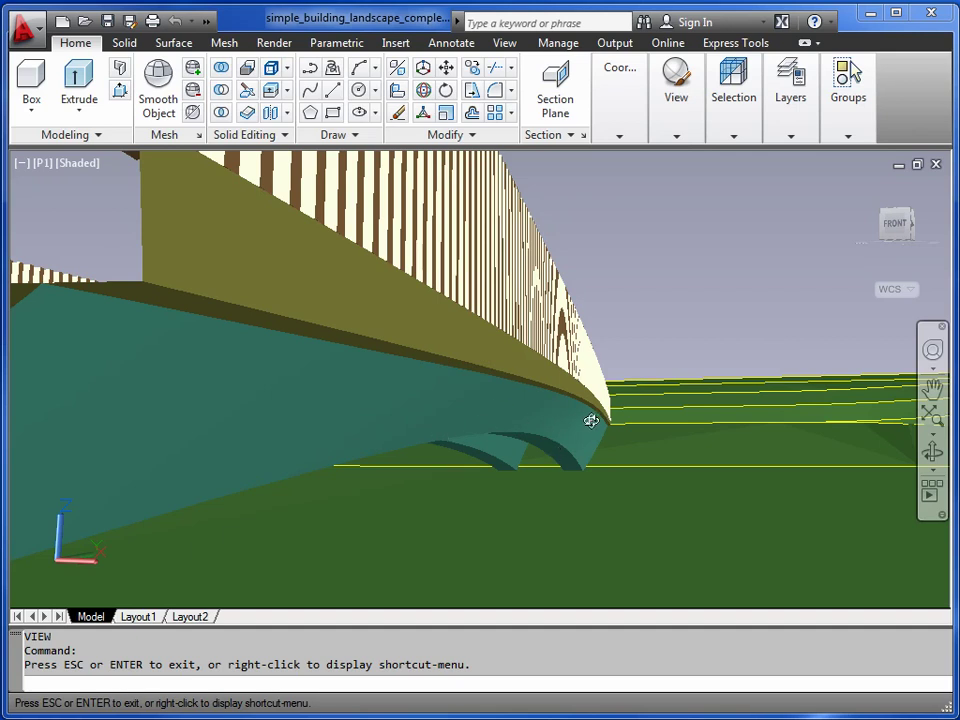
{"action": "left_click_drag", "start_coordinate": [456, 441], "coordinate": [176, 466]}
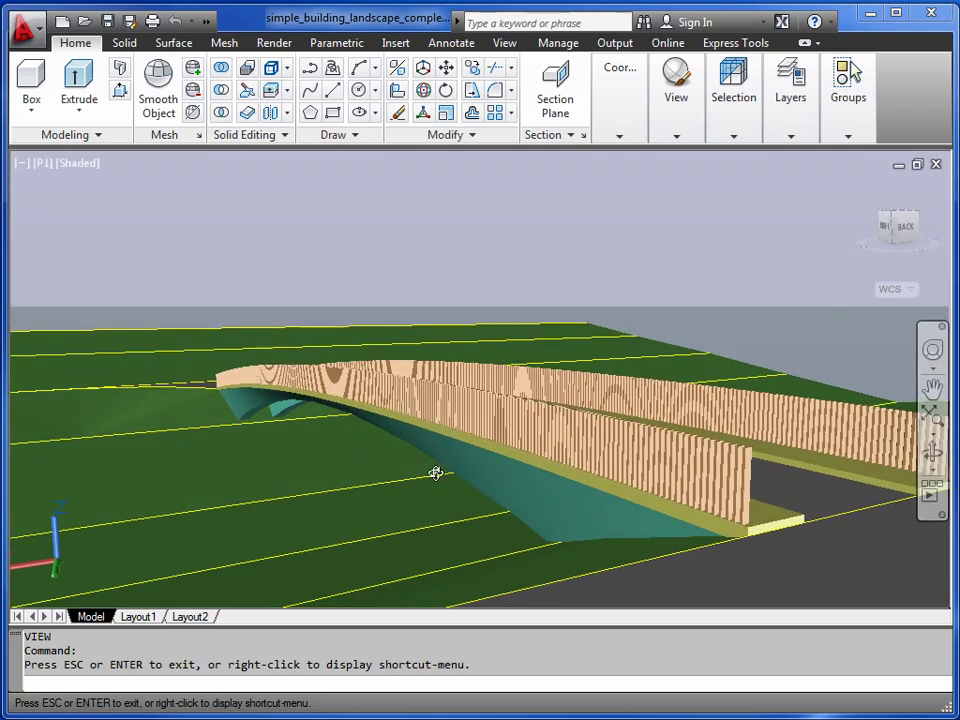
{"action": "scroll", "coordinate": [440, 473], "scroll_direction": "up", "scroll_amount": 2}
{"action": "left_click_drag", "start_coordinate": [442, 471], "coordinate": [506, 446]}
{"action": "right_click", "coordinate": [537, 358]}
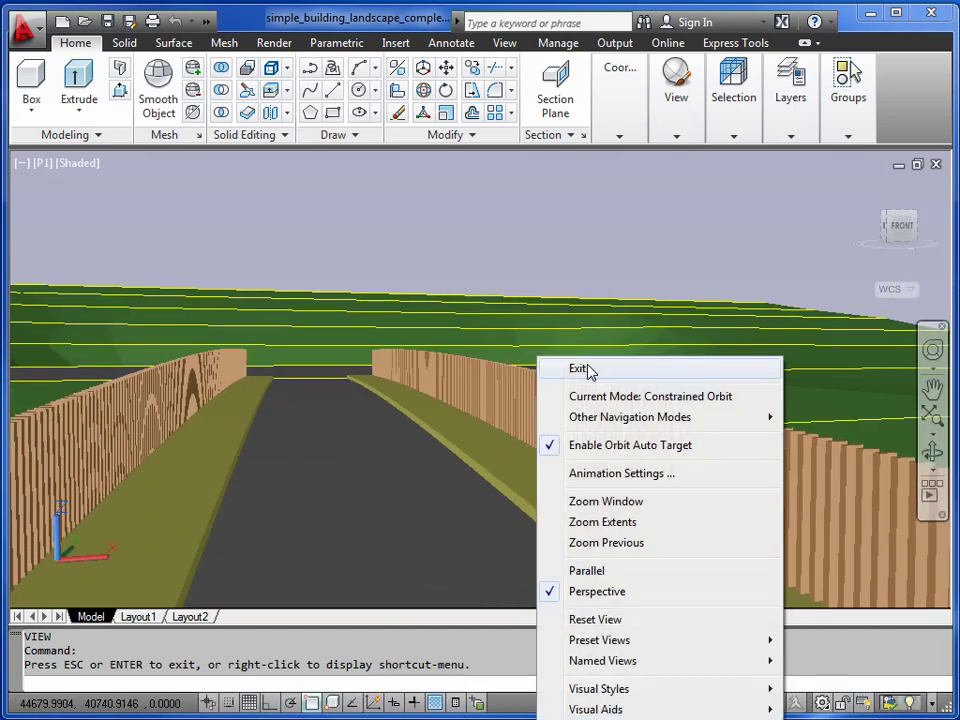
{"action": "left_click", "coordinate": [574, 368]}
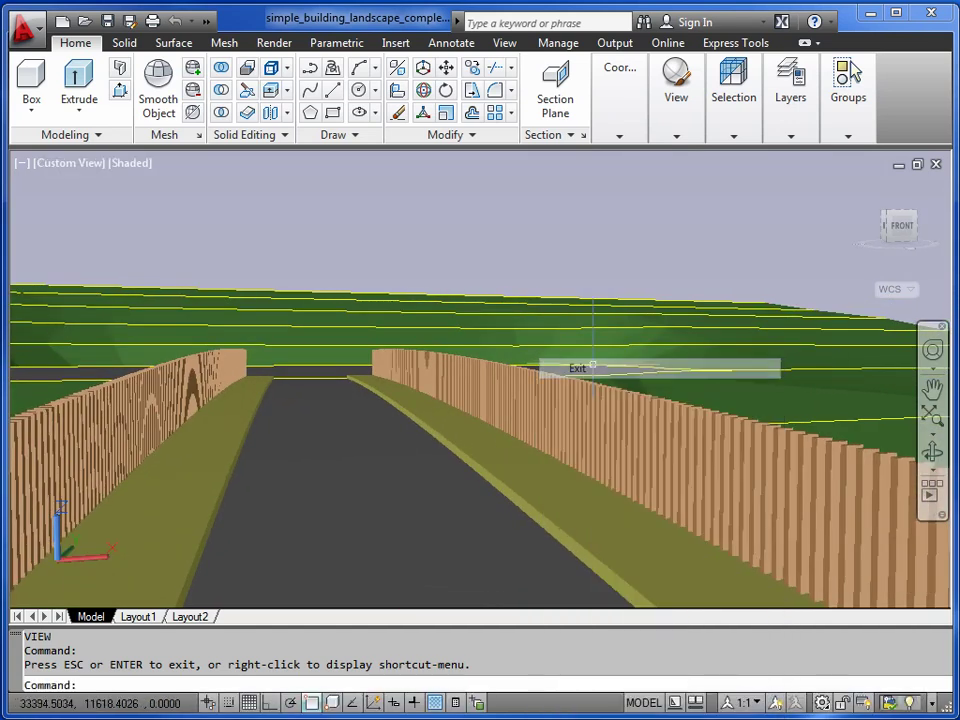
Step: Close the finished drawing without saving and zoom toward the start file's magenta bridge outline
{"action": "left_click", "coordinate": [936, 165]}
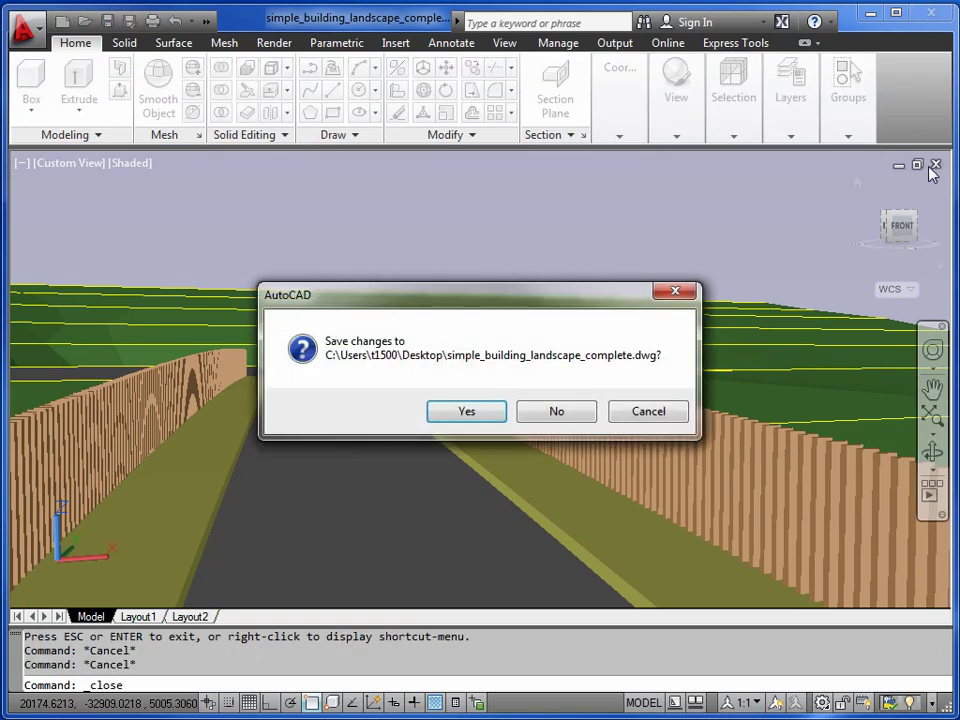
{"action": "left_click", "coordinate": [560, 412]}
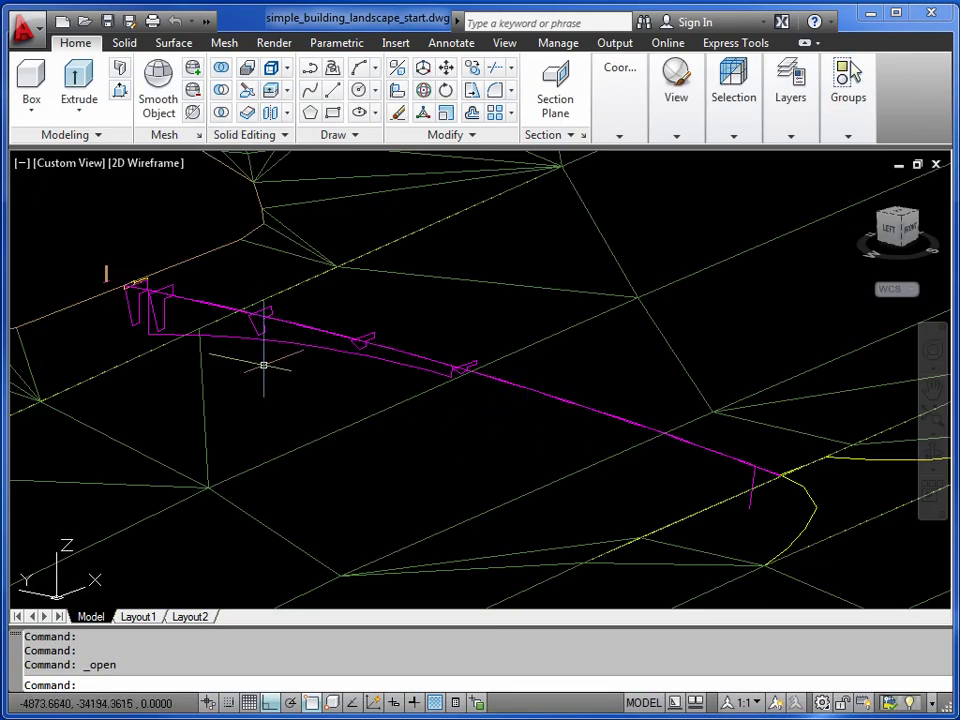
{"action": "scroll", "coordinate": [263, 365], "scroll_direction": "up", "scroll_amount": 3}
{"action": "middle_click_drag", "start_coordinate": [246, 304], "coordinate": [385, 330]}
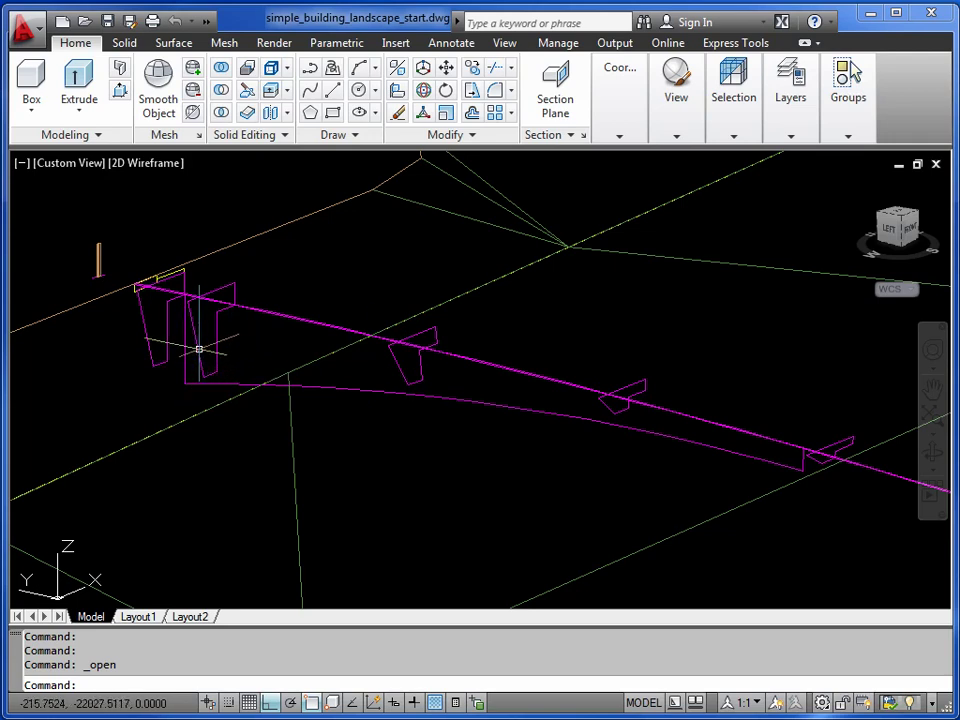
{"action": "mouse_move", "coordinate": [195, 350]}
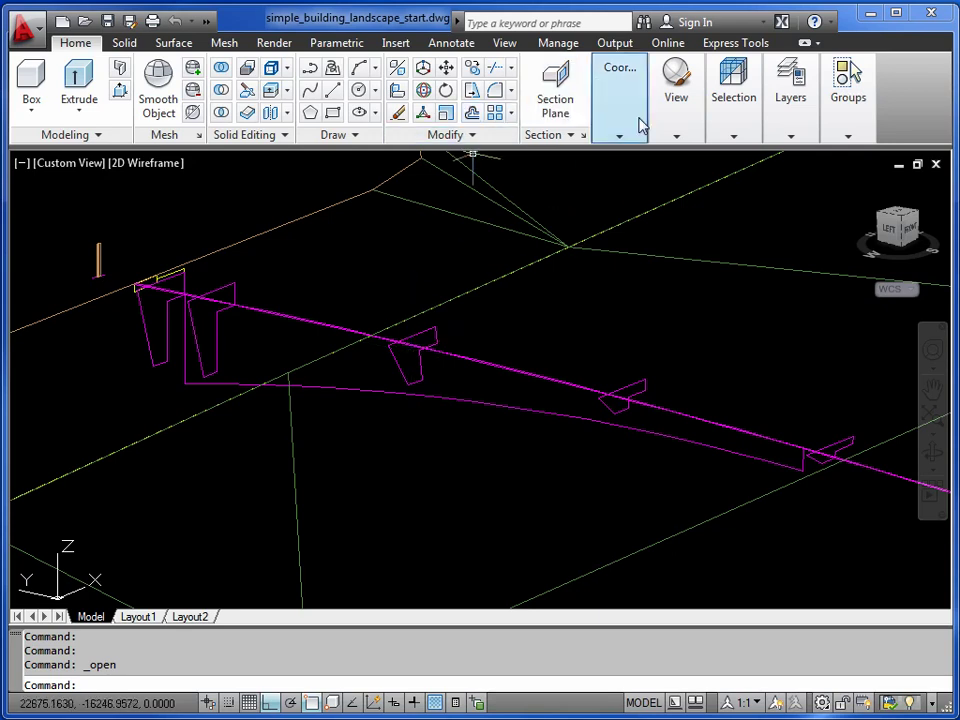
Step: Set the UCS to Left and run PLAN to view the deck's side profile straight on
{"action": "left_click", "coordinate": [757, 136]}
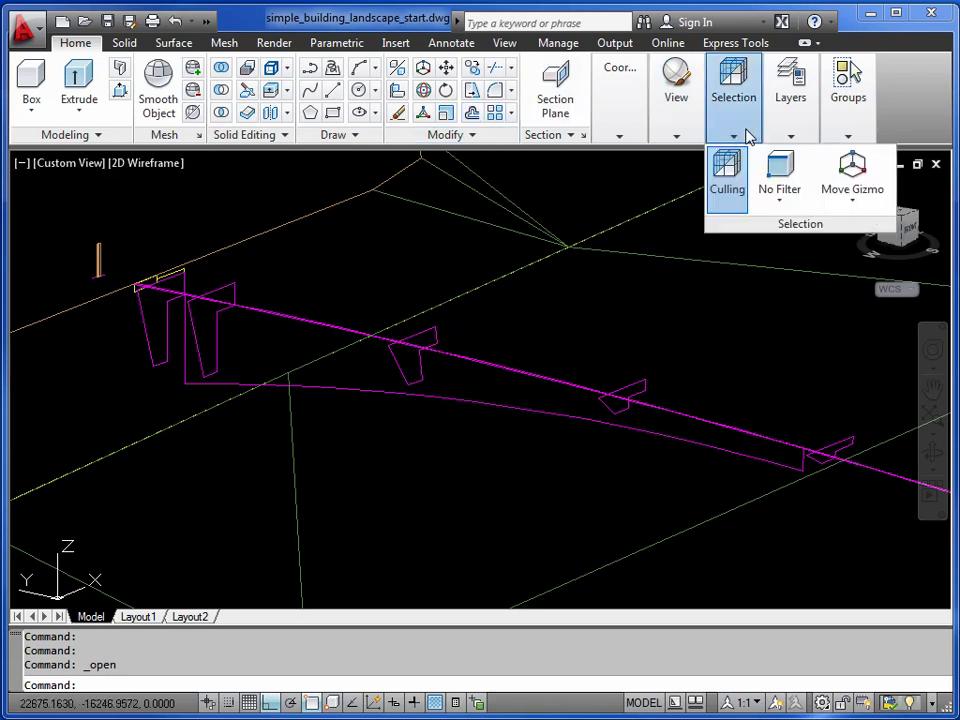
{"action": "left_click", "coordinate": [503, 44]}
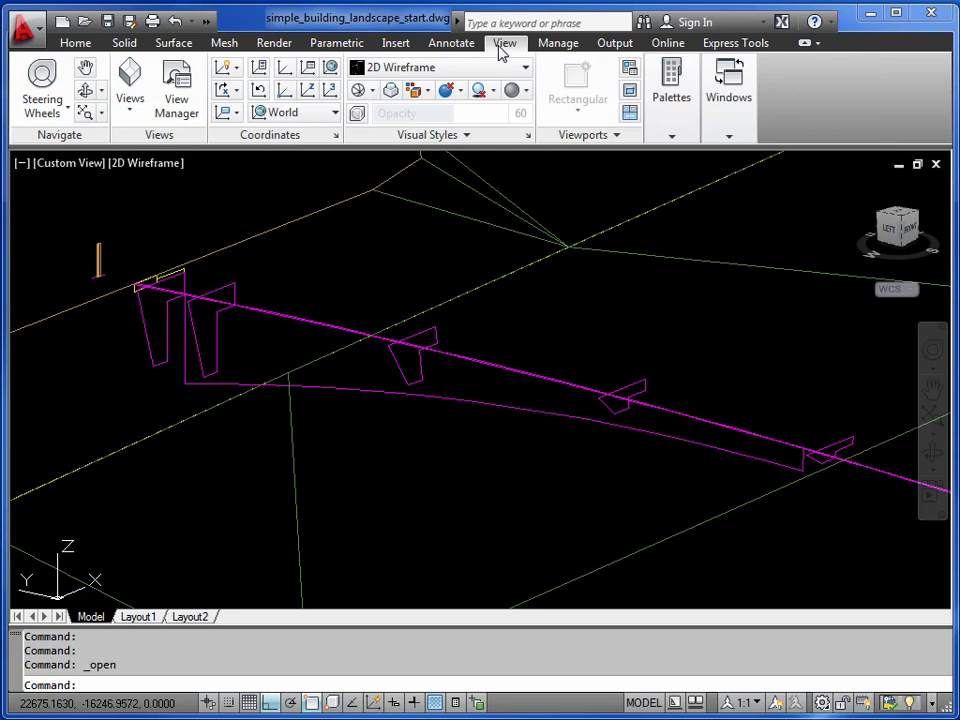
{"action": "left_click", "coordinate": [333, 114]}
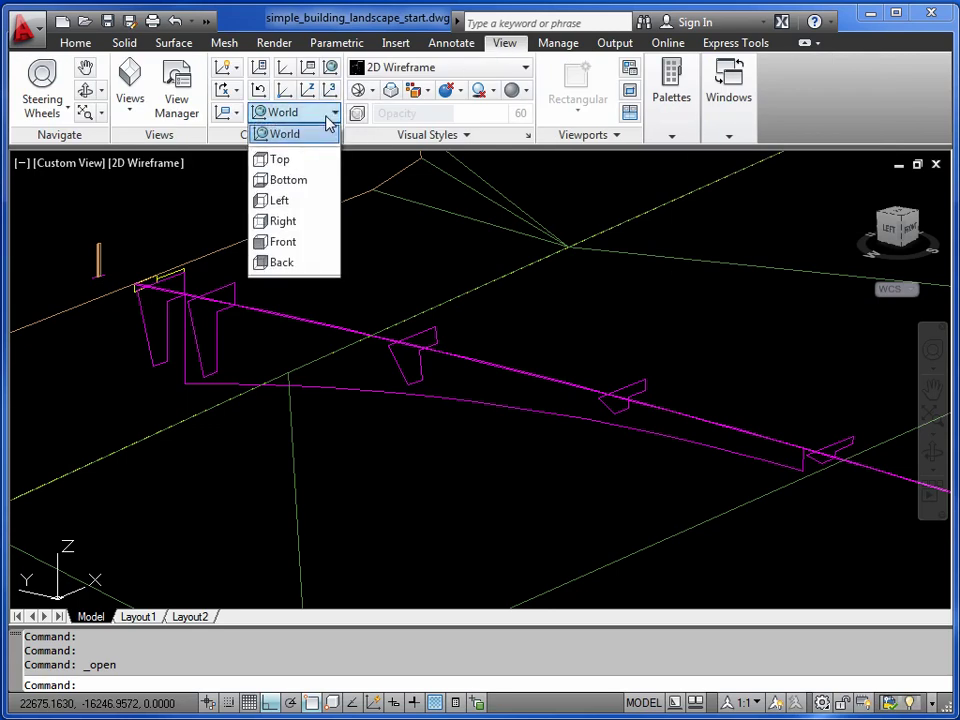
{"action": "left_click", "coordinate": [287, 201]}
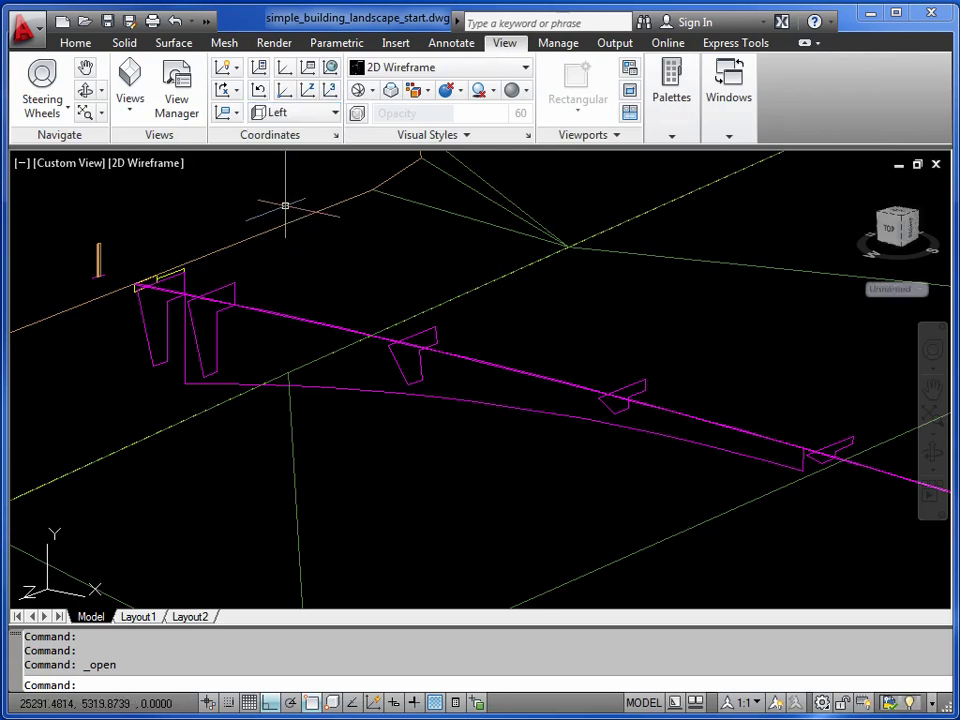
{"action": "type", "text": "PLAN"}
{"action": "key", "text": "Return"}
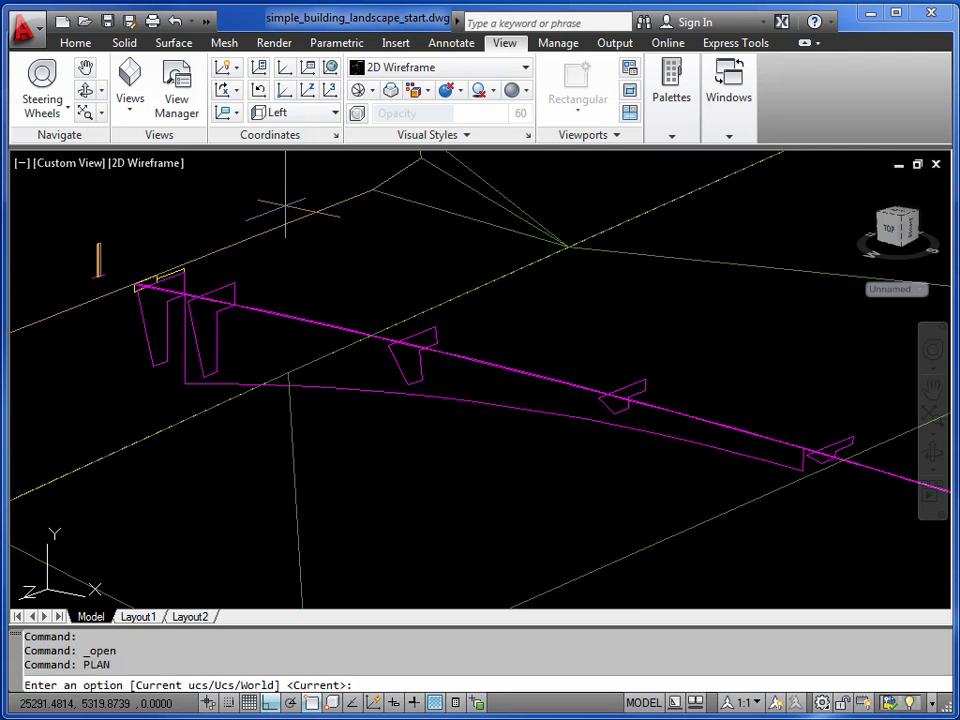
{"action": "key", "text": "Return"}
{"action": "scroll", "coordinate": [508, 410], "scroll_direction": "up", "scroll_amount": 5}
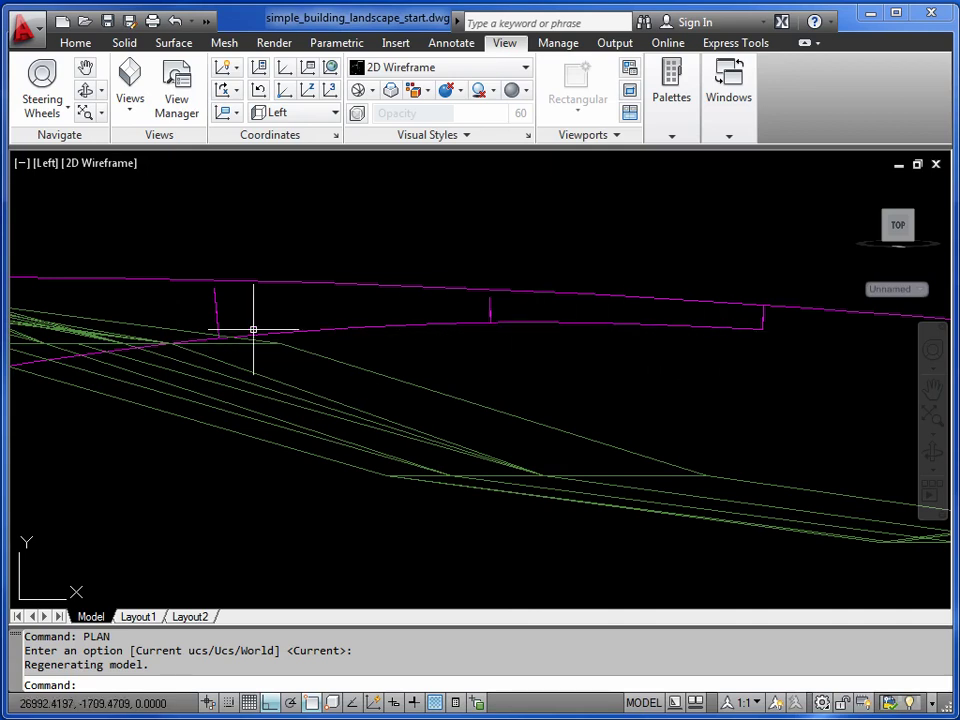
{"action": "middle_click_drag", "start_coordinate": [81, 379], "coordinate": [255, 381], "text": "shift"}
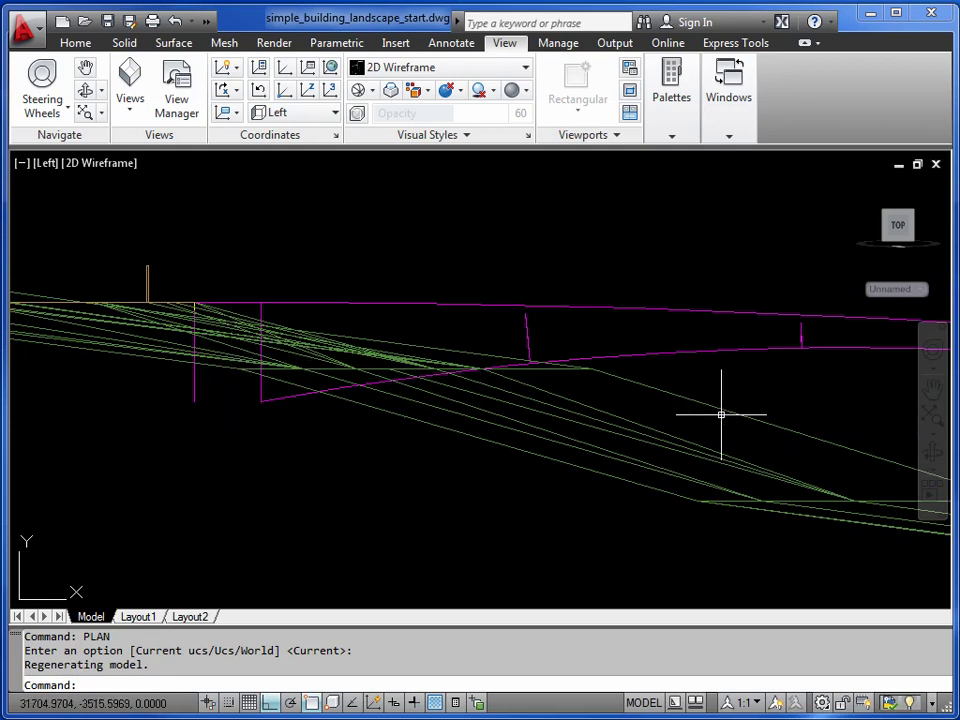
Step: Orbit the model back into a tilted 3D view of the cross-sections
{"action": "left_click", "coordinate": [930, 456]}
{"action": "left_click_drag", "start_coordinate": [767, 429], "coordinate": [396, 266]}
{"action": "right_click", "coordinate": [398, 267]}
{"action": "left_click", "coordinate": [438, 280]}
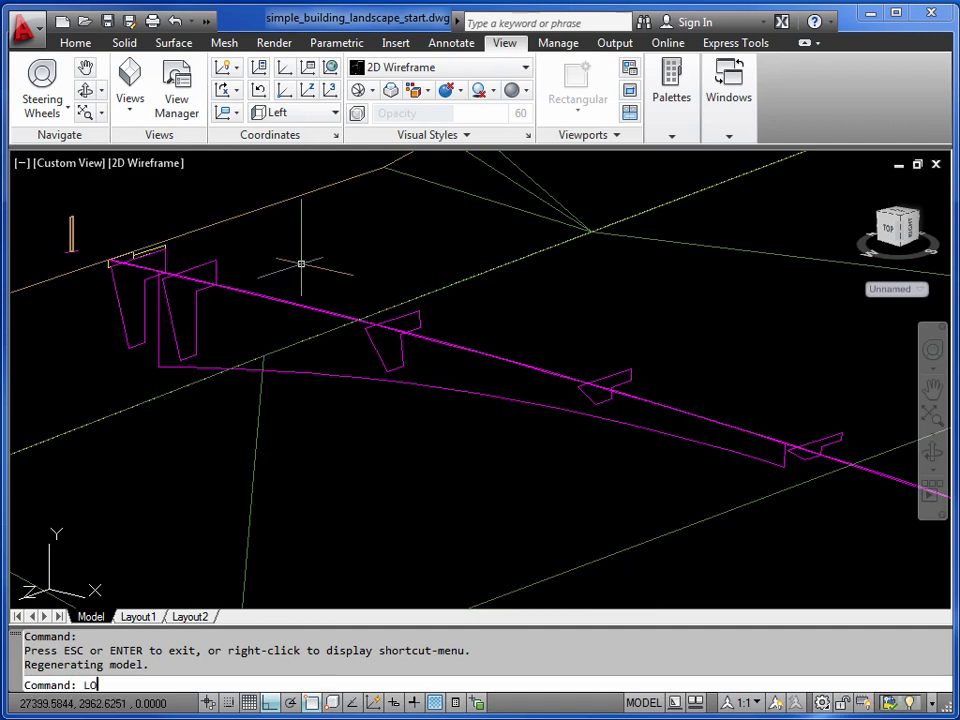
Step: Loft the four deck cross-sections, near end to far end, with Smooth Fit
{"action": "key", "text": "Return"}
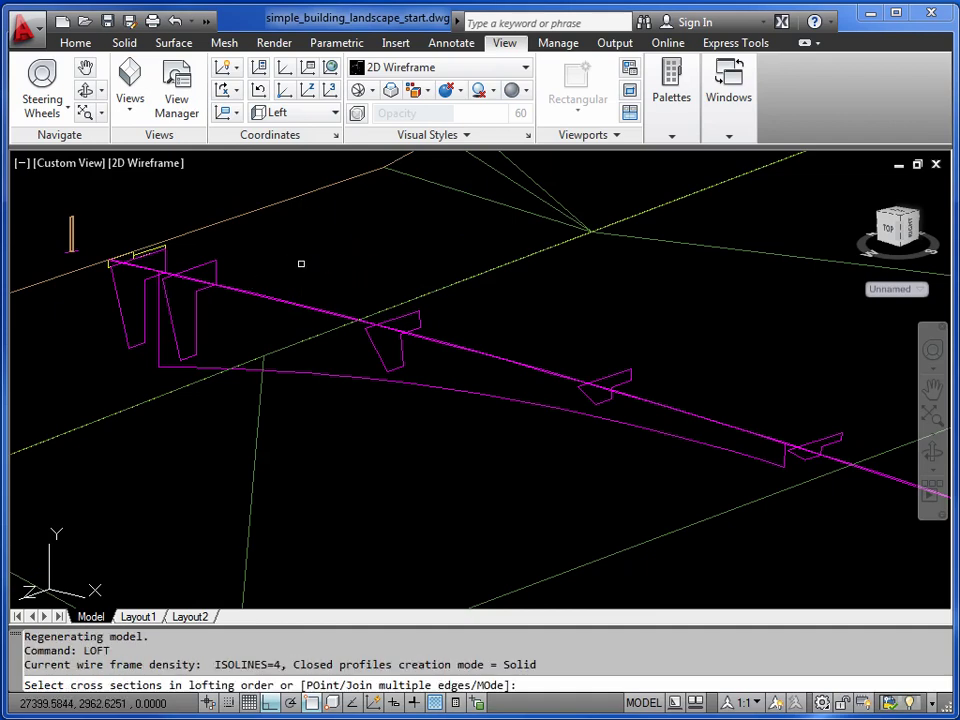
{"action": "left_click", "coordinate": [178, 345]}
{"action": "left_click", "coordinate": [381, 363]}
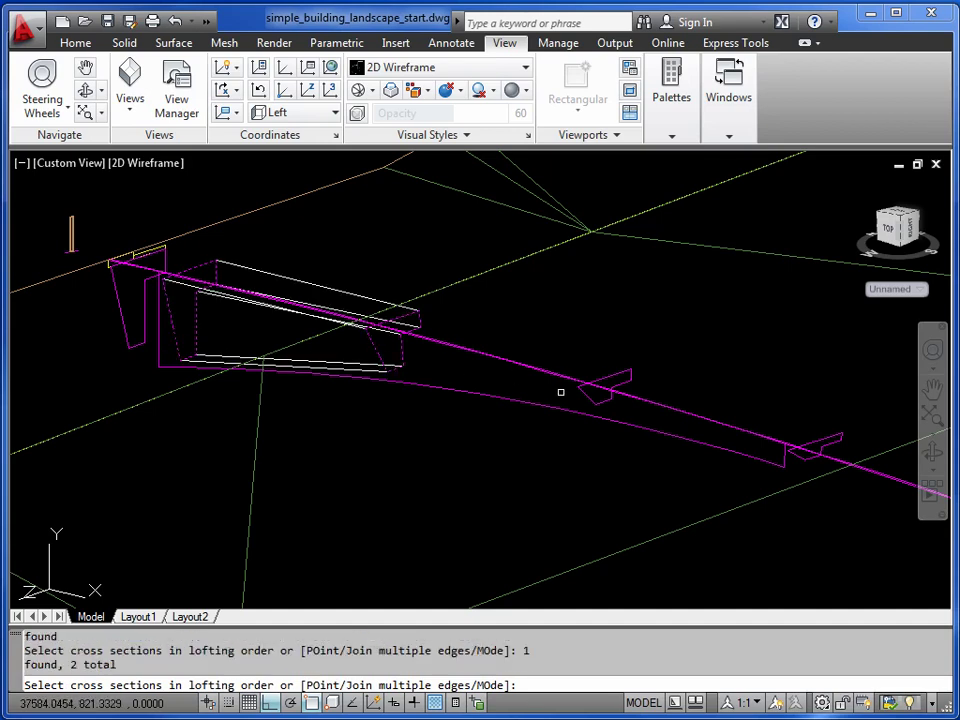
{"action": "left_click", "coordinate": [590, 400]}
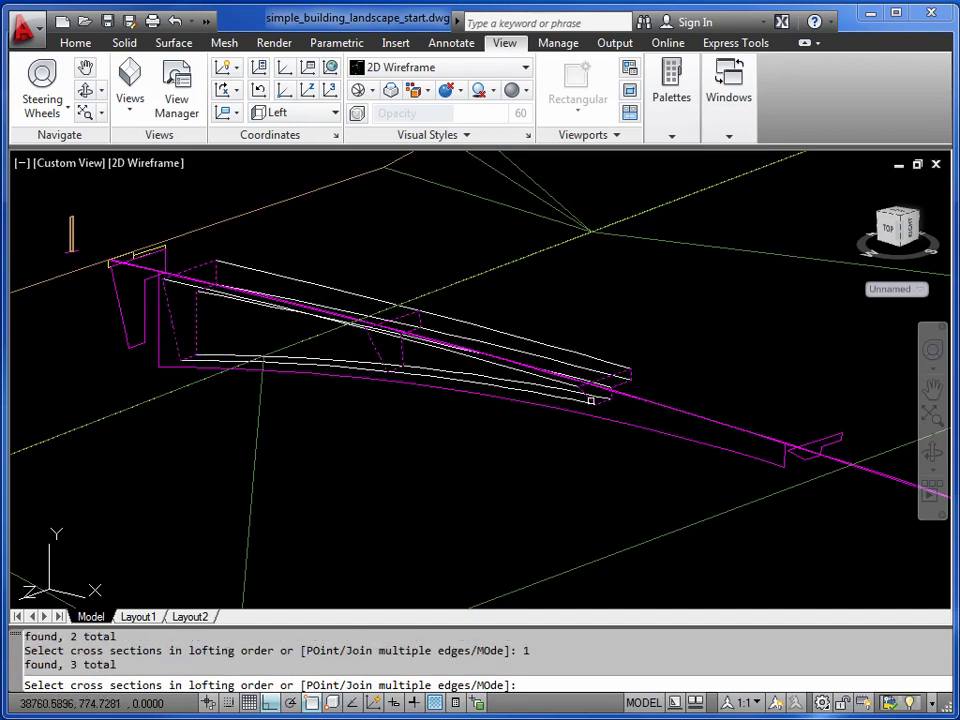
{"action": "left_click", "coordinate": [805, 459]}
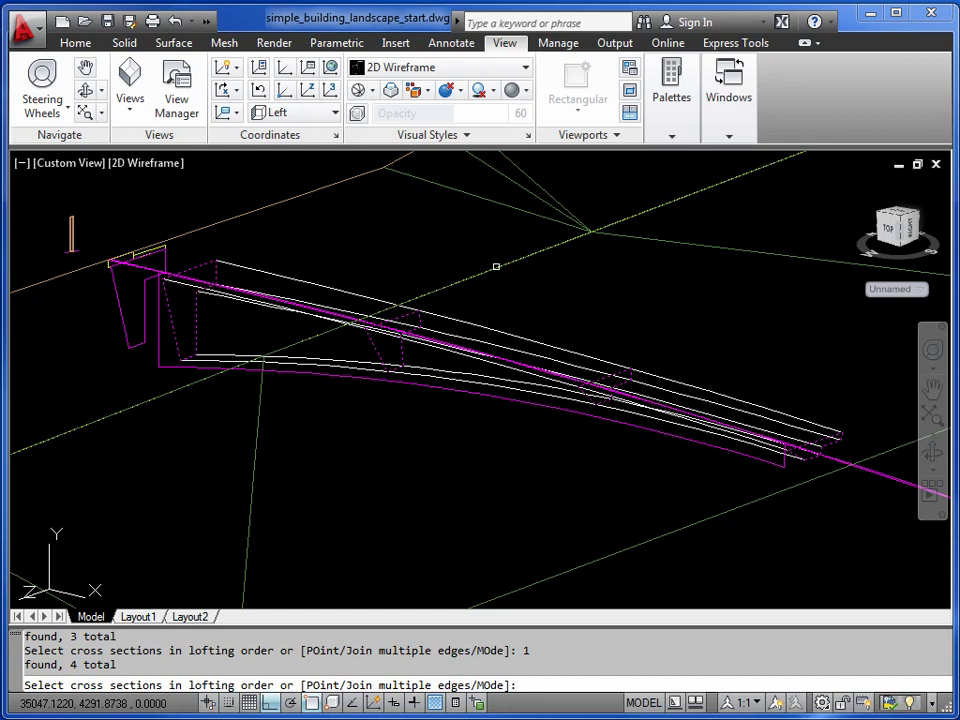
{"action": "key", "text": "Return"}
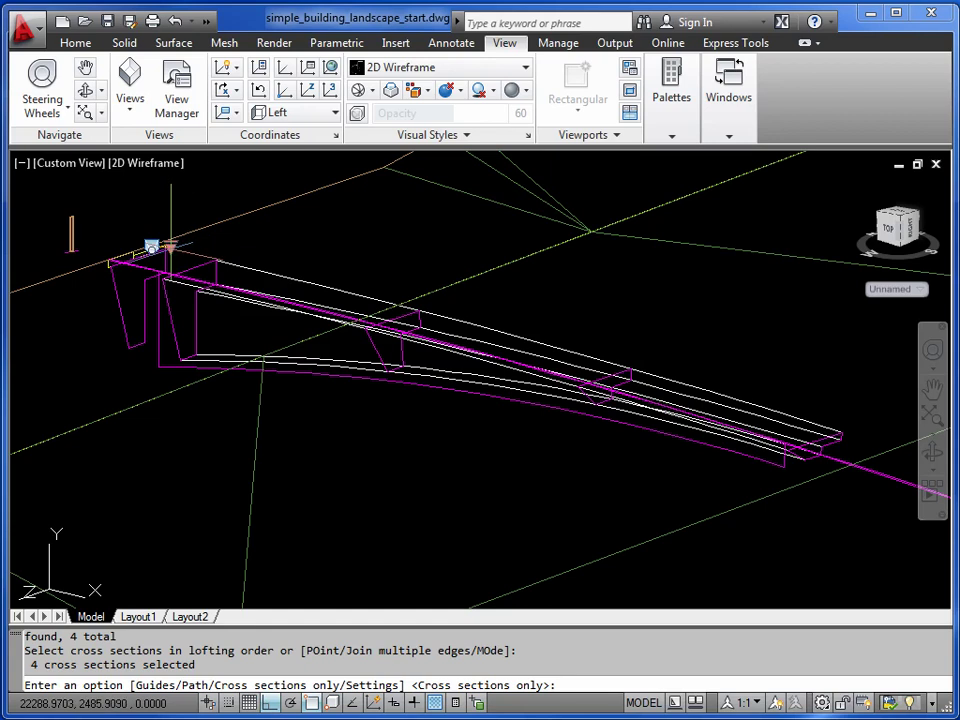
{"action": "left_click", "coordinate": [170, 246]}
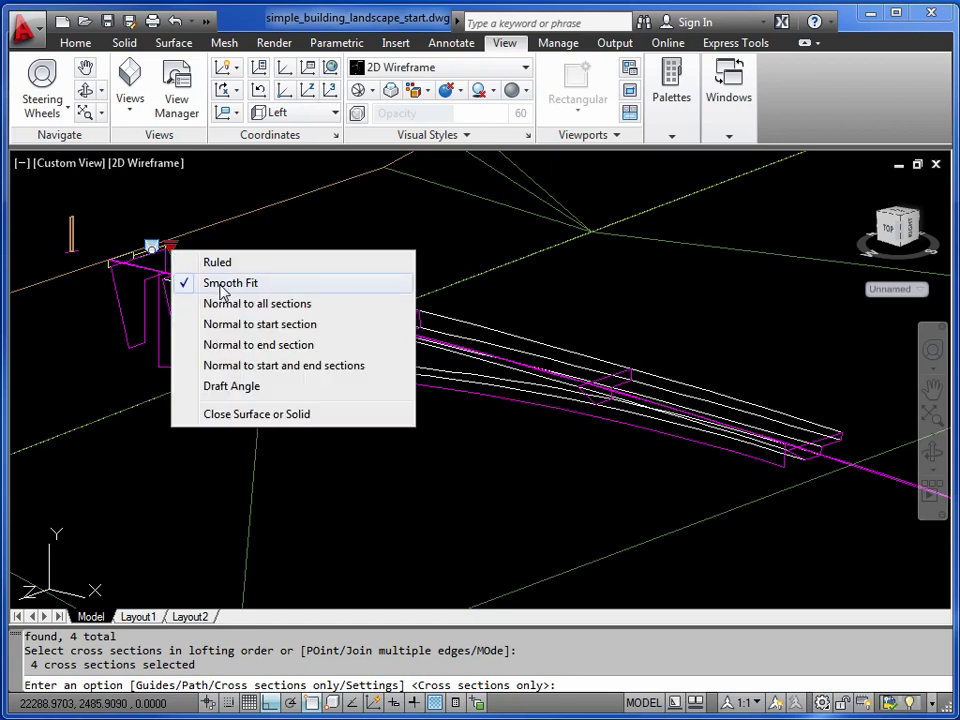
{"action": "left_click", "coordinate": [606, 317]}
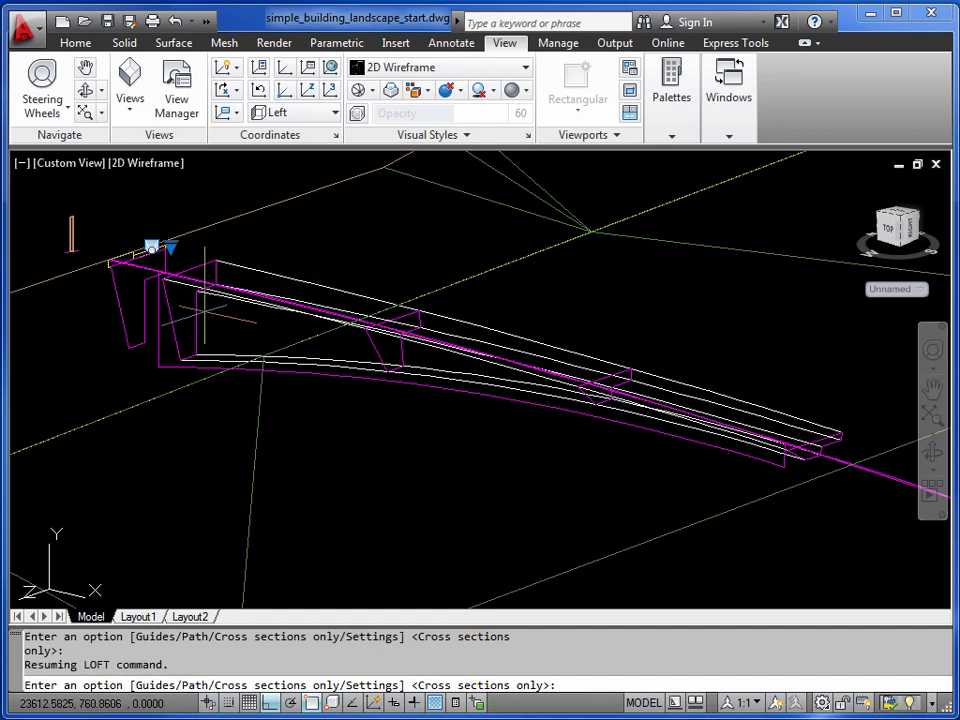
{"action": "key", "text": "Return"}
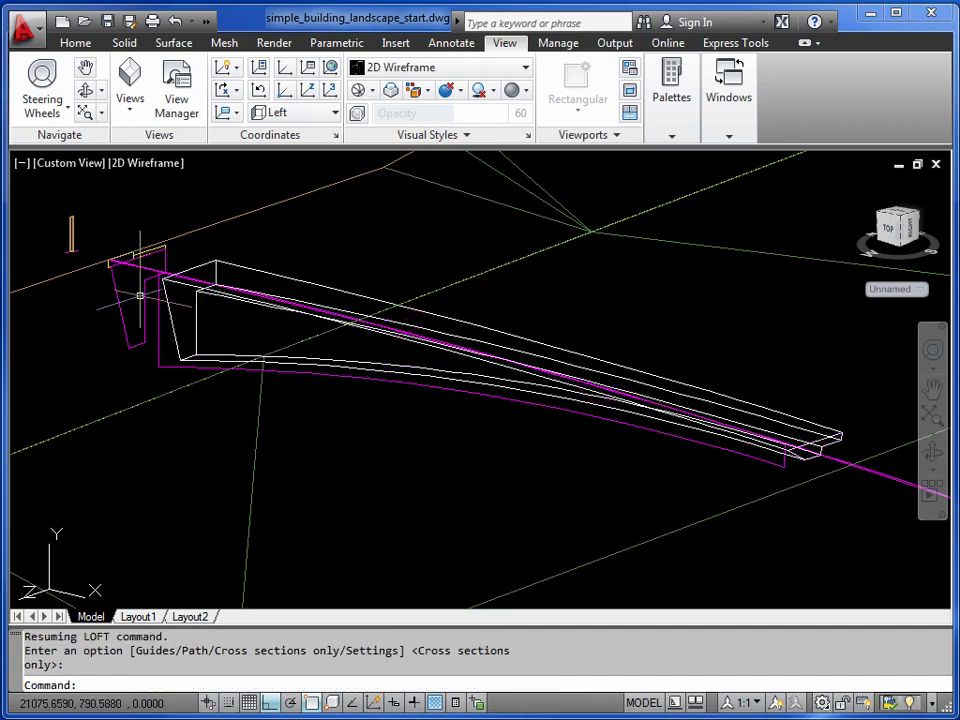
Step: Extrude the magenta end profile up to the deck's corner point
{"action": "scroll", "coordinate": [202, 310], "scroll_direction": "up", "scroll_amount": 4}
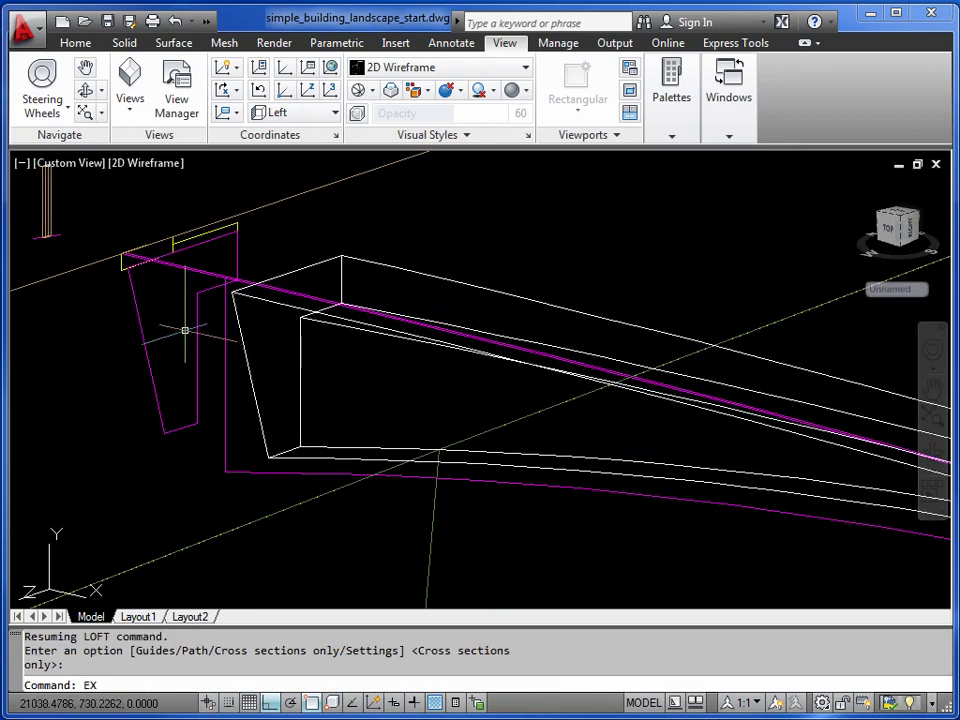
{"action": "key", "text": "Return"}
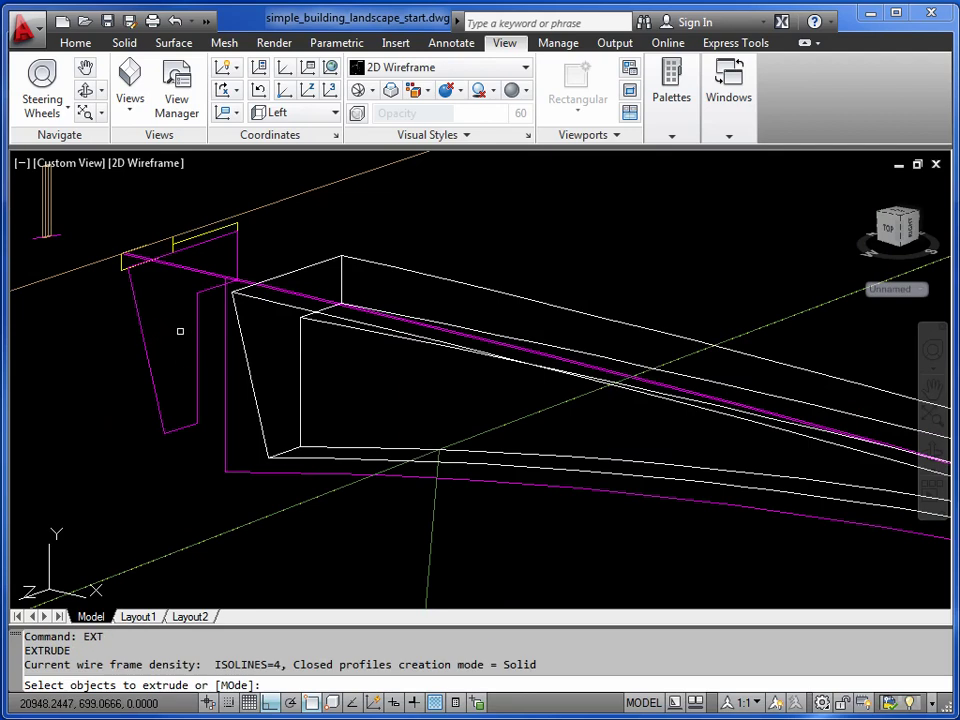
{"action": "left_click", "coordinate": [176, 428]}
{"action": "key", "text": "Return"}
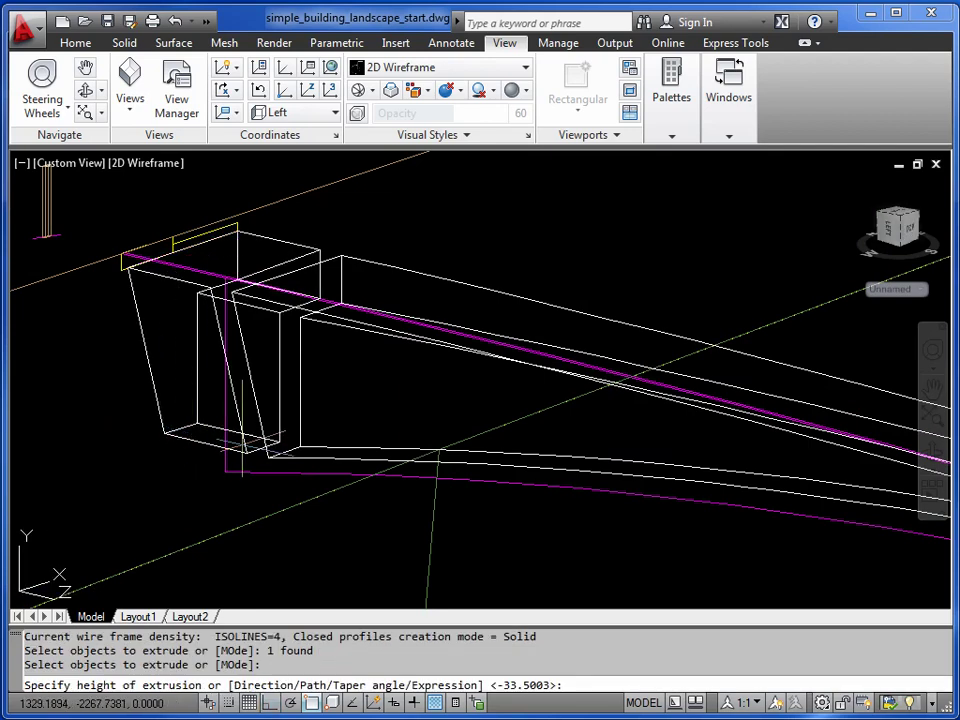
{"action": "left_click", "coordinate": [268, 458]}
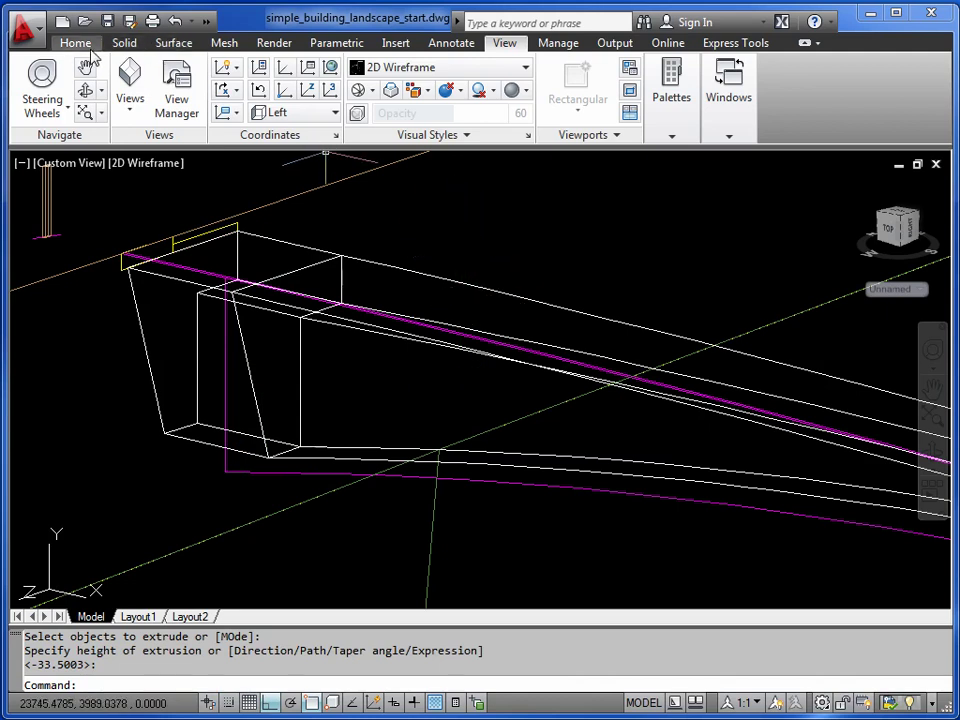
Step: Union the extruded end block with the lofted deck into a single solid
{"action": "left_click", "coordinate": [76, 43]}
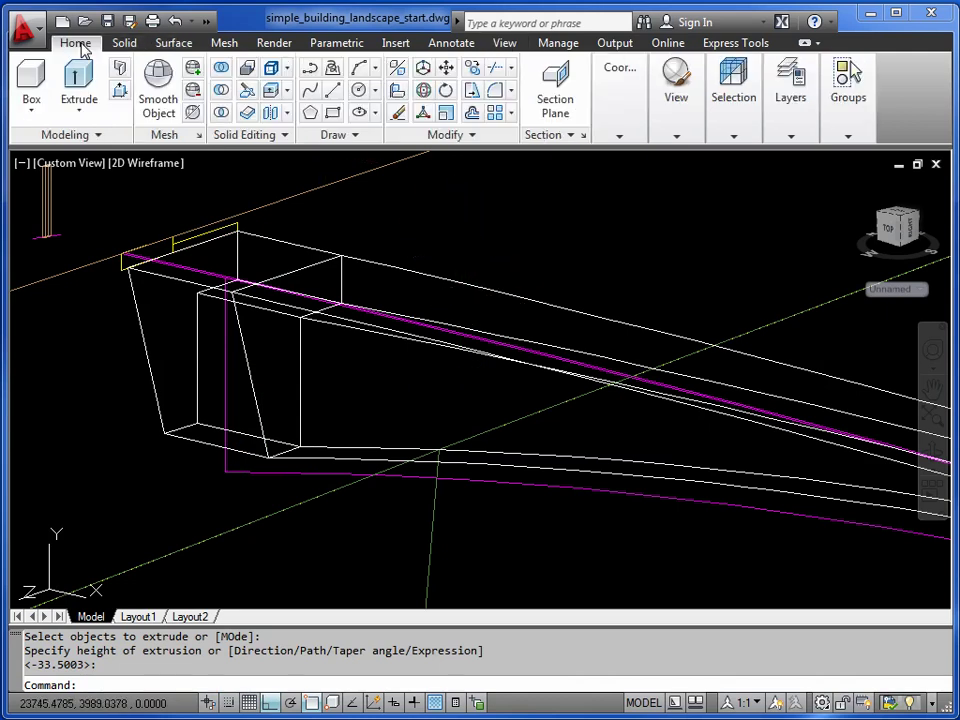
{"action": "left_click", "coordinate": [221, 68]}
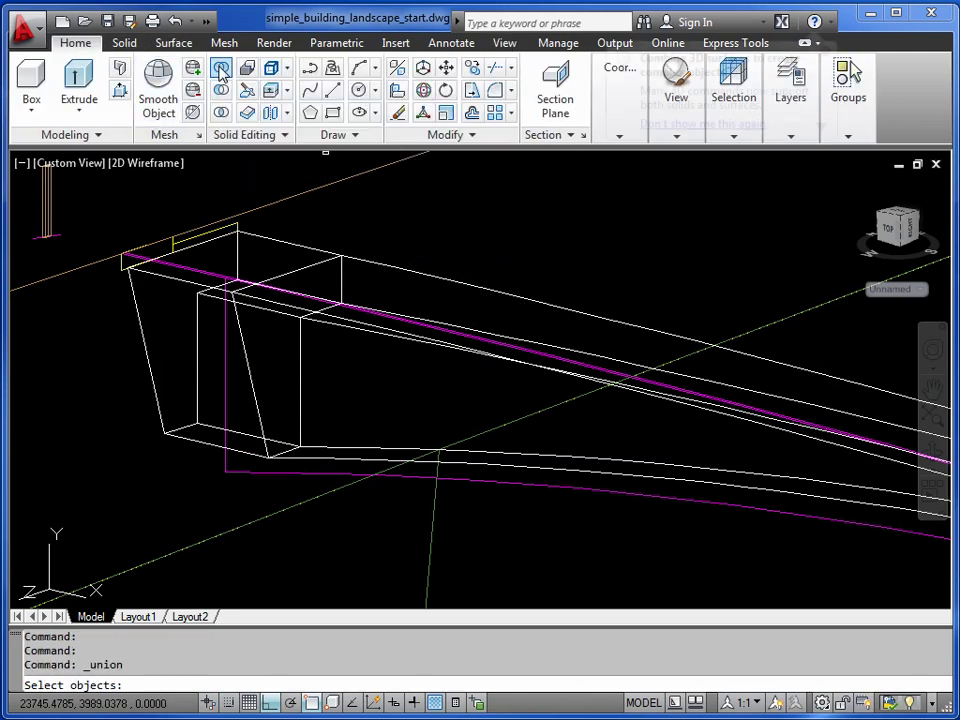
{"action": "left_click", "coordinate": [290, 242]}
{"action": "left_click", "coordinate": [369, 261]}
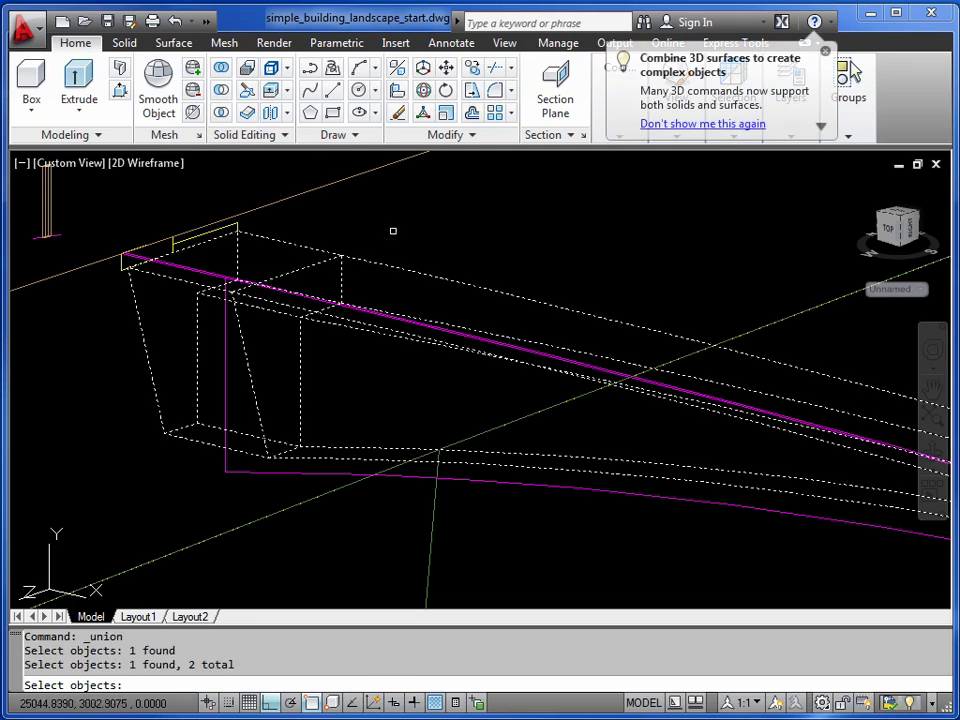
{"action": "key", "text": "Return"}
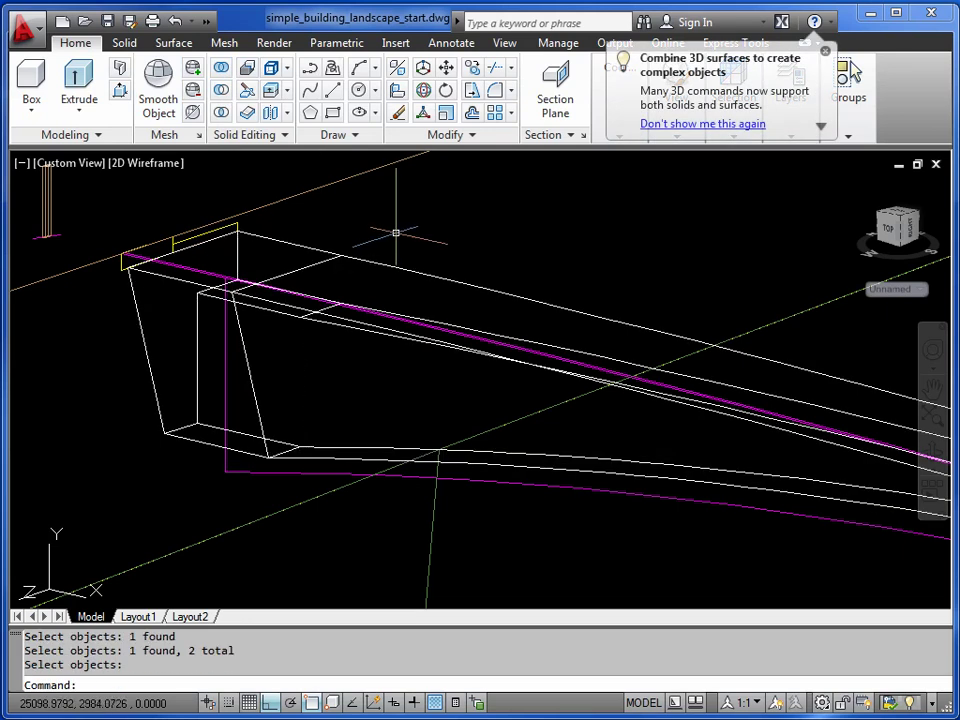
{"action": "scroll", "coordinate": [403, 242], "scroll_direction": "down", "scroll_amount": 2}
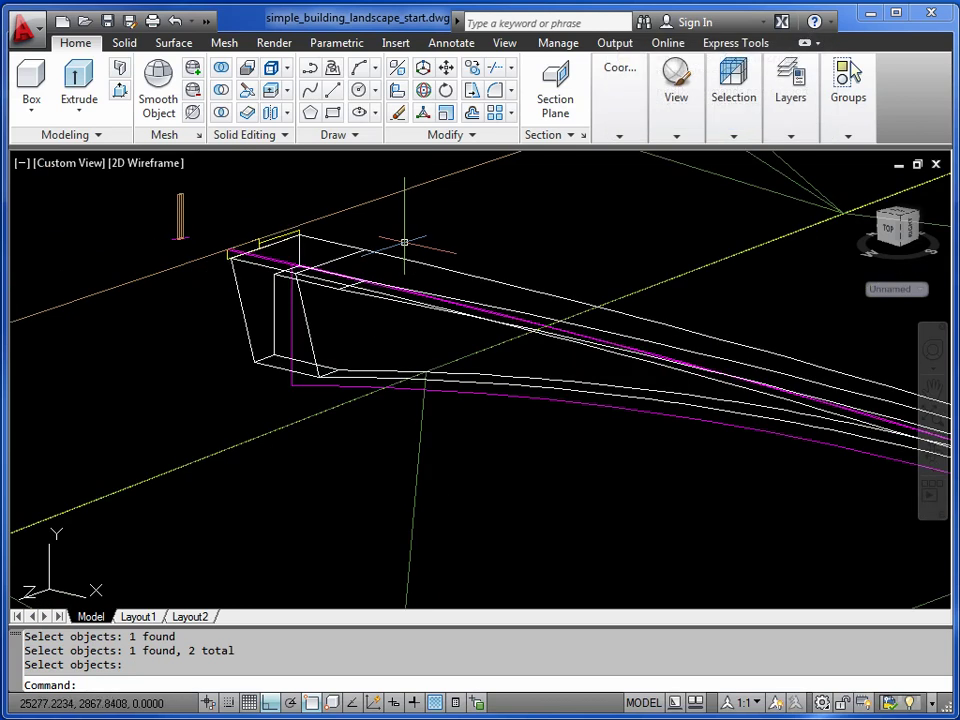
{"action": "scroll", "coordinate": [430, 241], "scroll_direction": "down", "scroll_amount": 3}
{"action": "scroll", "coordinate": [412, 275], "scroll_direction": "up", "scroll_amount": 3}
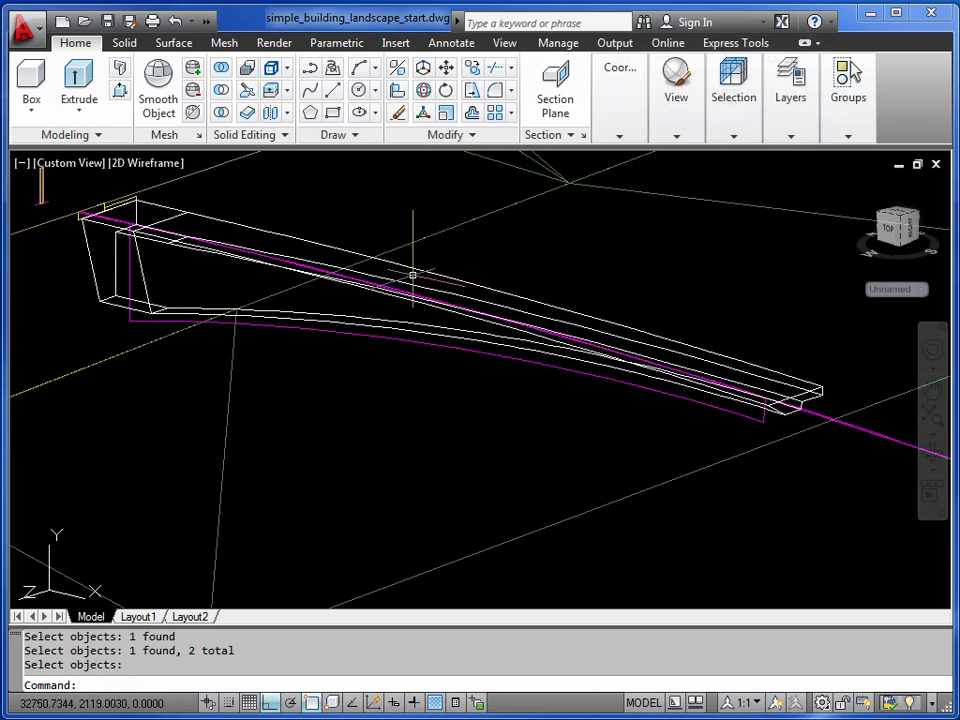
{"action": "middle_click_drag", "start_coordinate": [788, 401], "coordinate": [577, 390]}
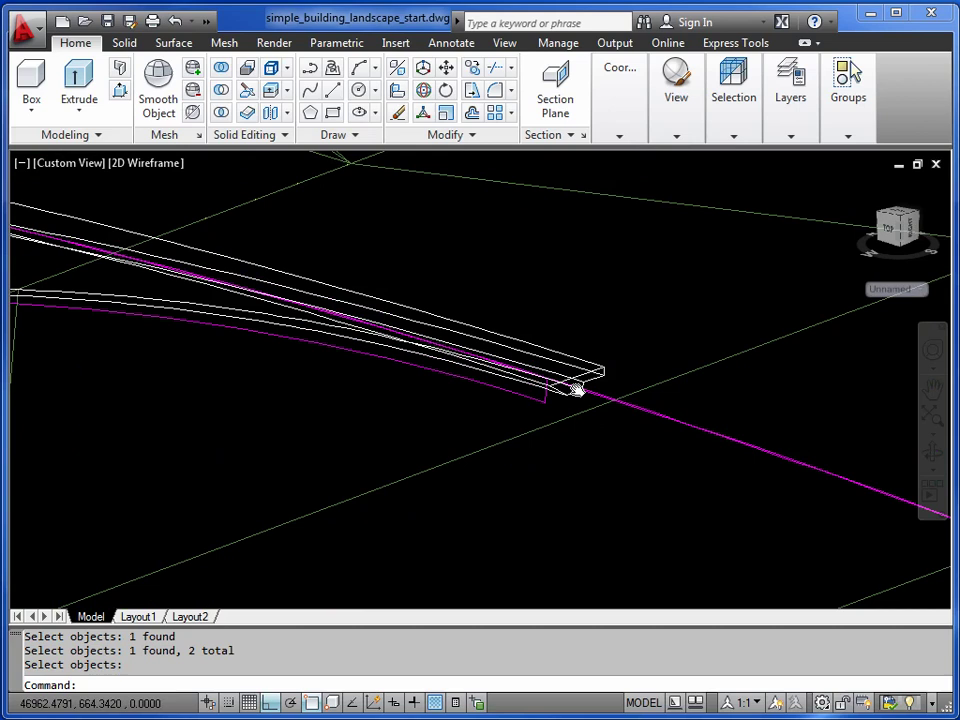
{"action": "scroll", "coordinate": [414, 375], "scroll_direction": "down", "scroll_amount": 1}
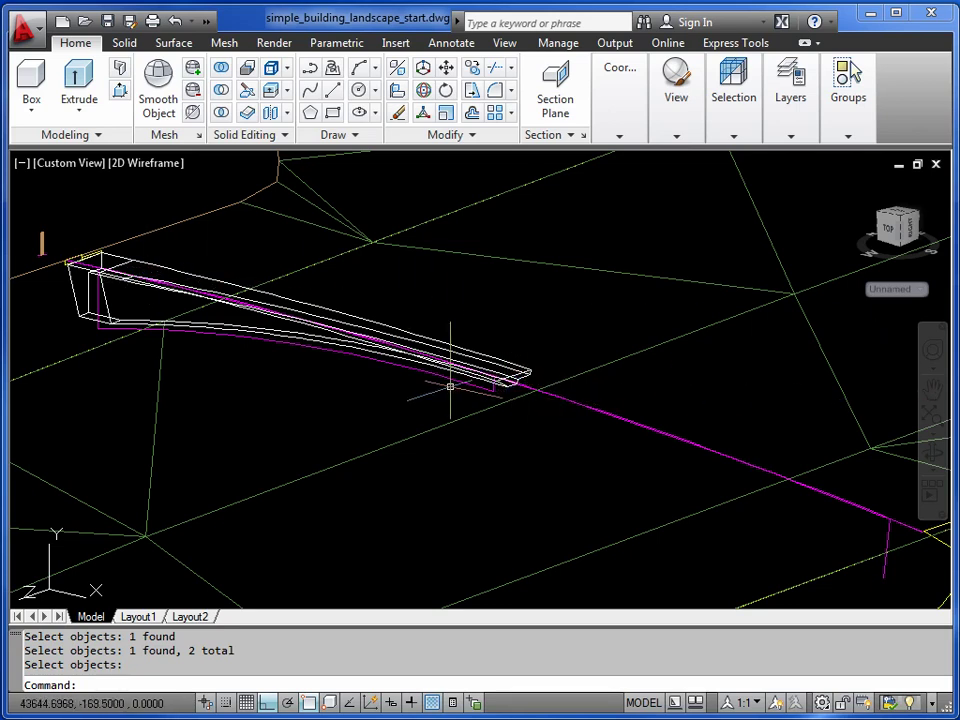
Step: Mirror the white deck outline about a vertical line through its endpoint, keeping the original
{"action": "key", "text": "Return"}
{"action": "key", "text": "Return"}
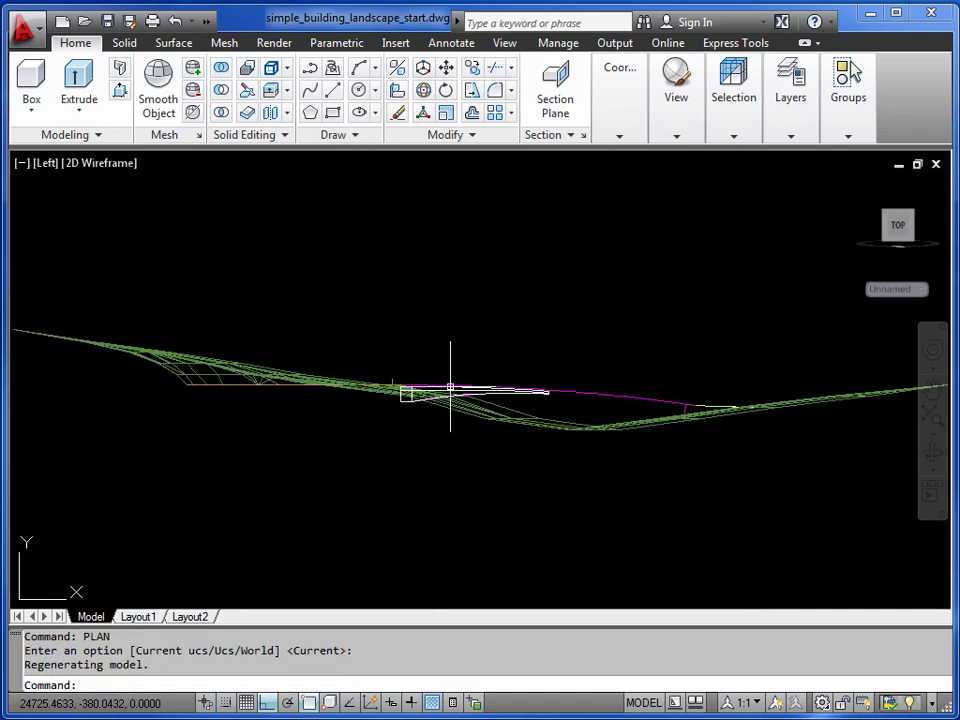
{"action": "scroll", "coordinate": [558, 398], "scroll_direction": "up", "scroll_amount": 5}
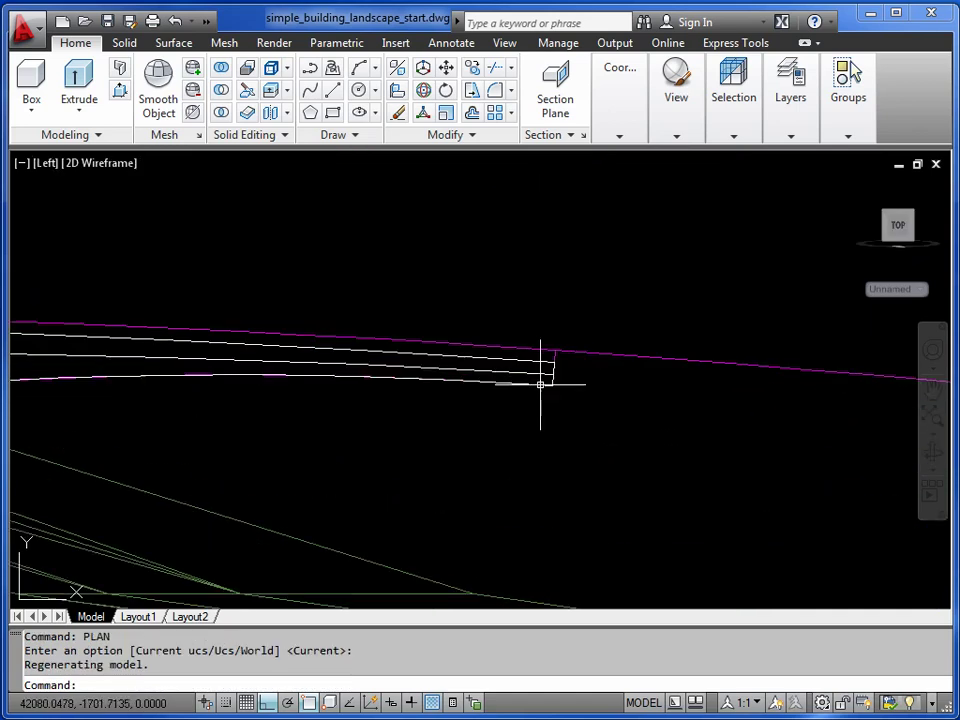
{"action": "type", "text": "M"}
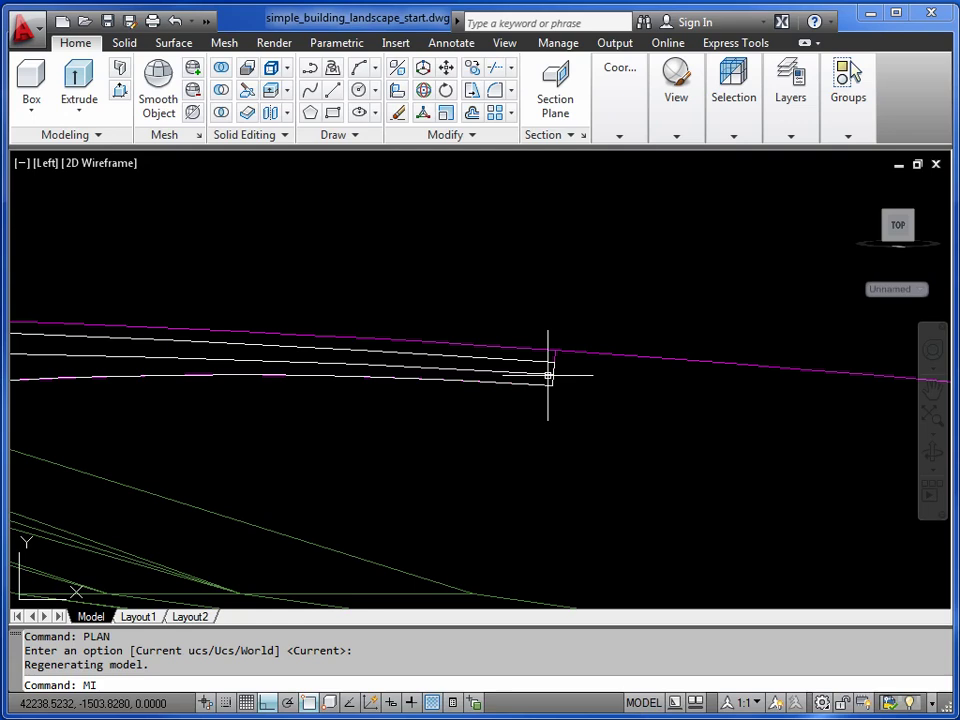
{"action": "type", "text": "I"}
{"action": "key", "text": "Return"}
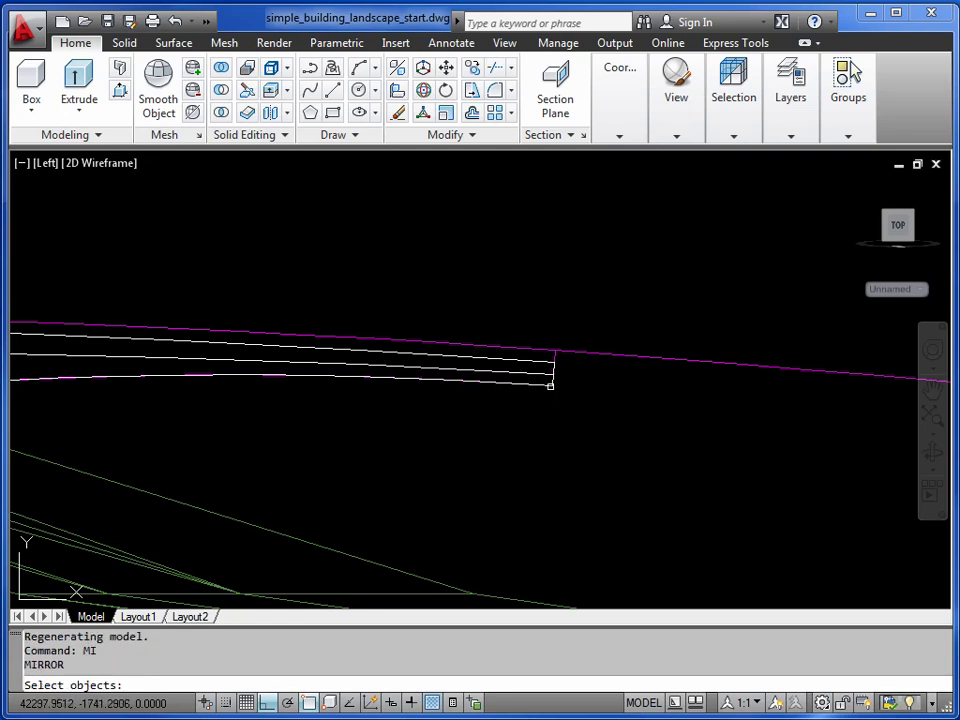
{"action": "left_click", "coordinate": [552, 384]}
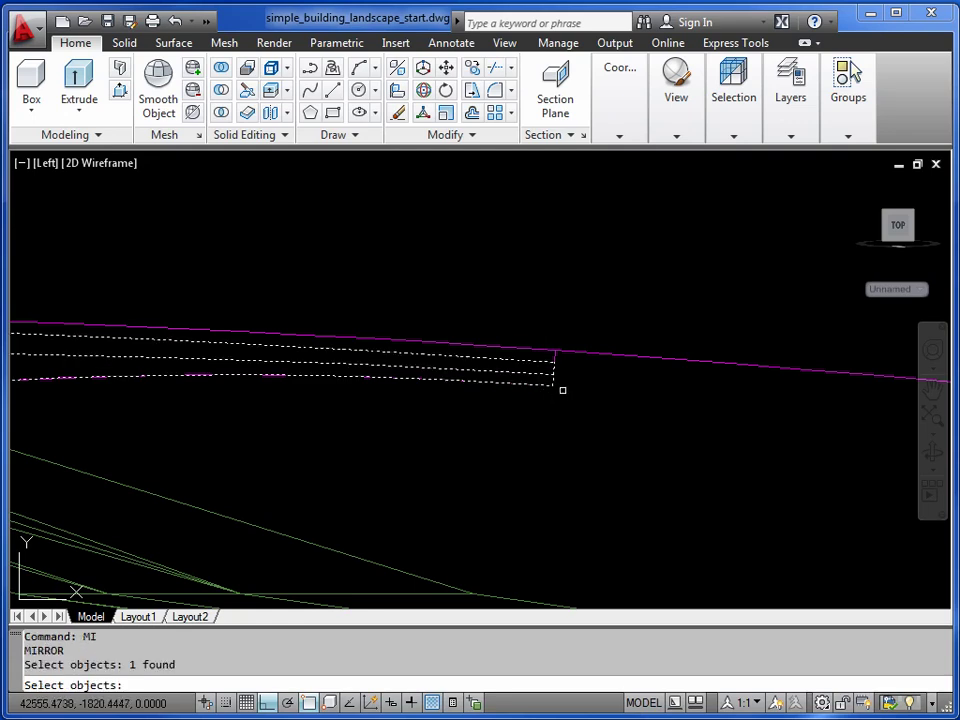
{"action": "key", "text": "Return"}
{"action": "scroll", "coordinate": [553, 383], "scroll_direction": "up", "scroll_amount": 3}
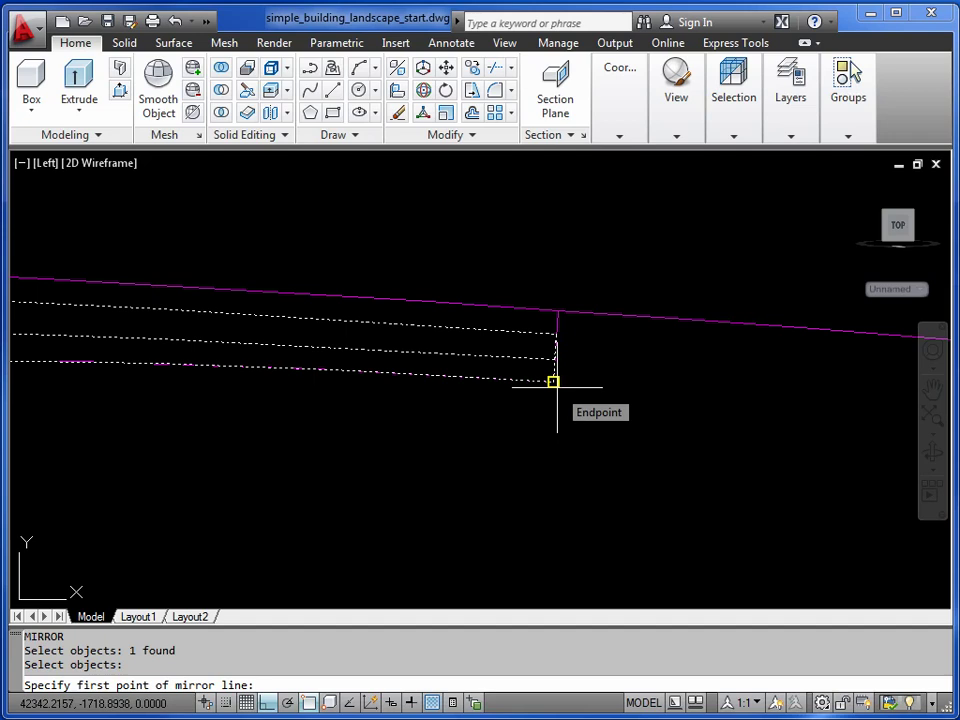
{"action": "left_click", "coordinate": [553, 381]}
{"action": "left_click", "coordinate": [555, 333]}
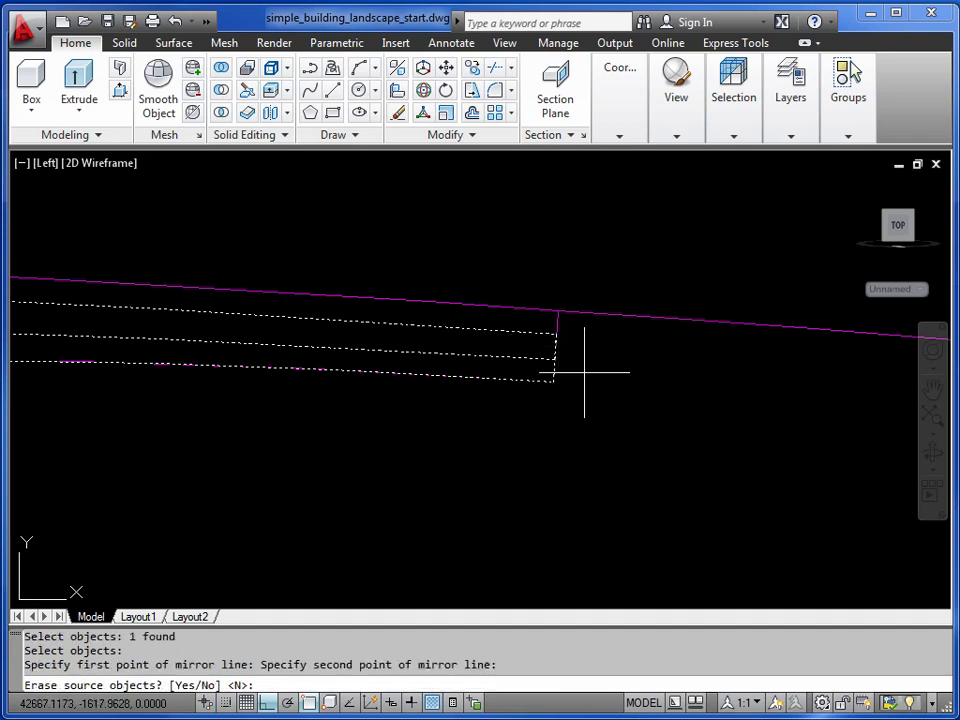
{"action": "key", "text": "Return"}
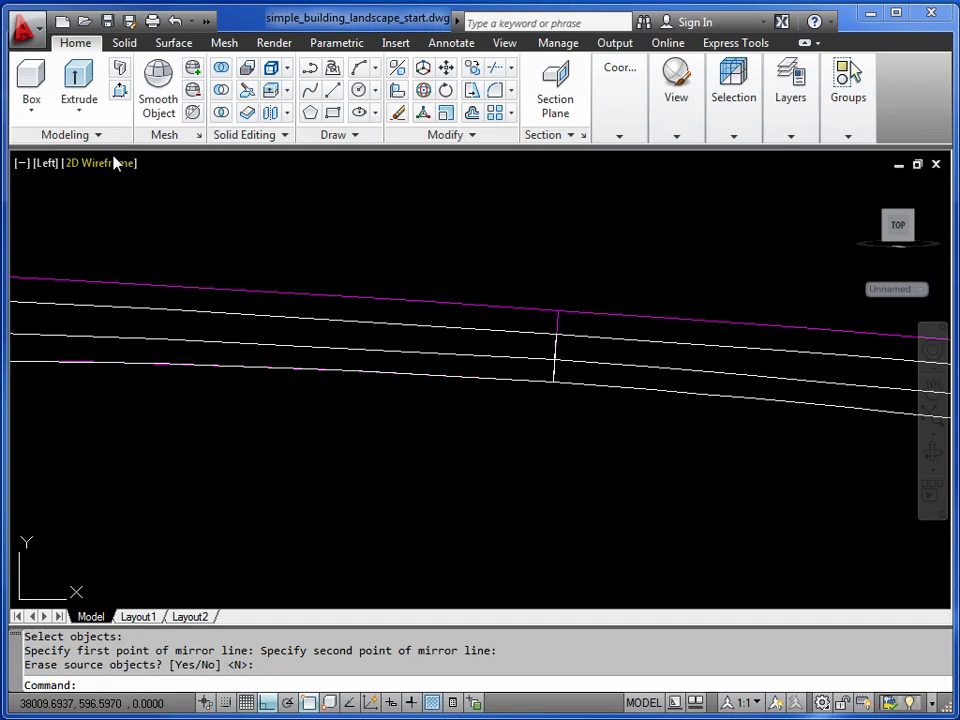
Step: Union the mirrored right deck piece with the left piece into a single solid
{"action": "left_click", "coordinate": [221, 67]}
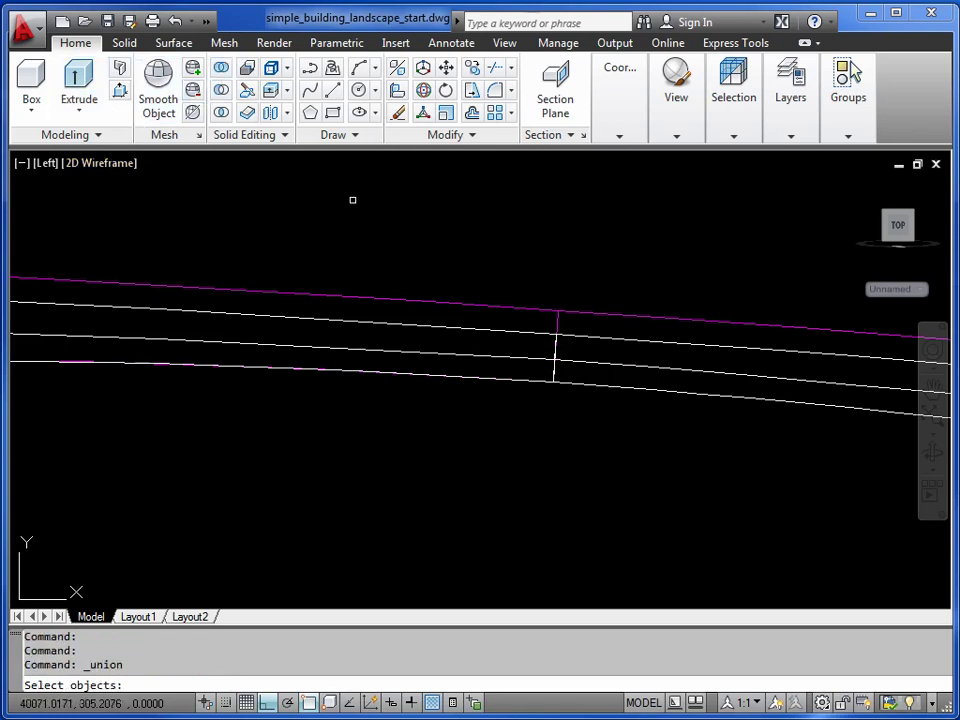
{"action": "left_click", "coordinate": [575, 384]}
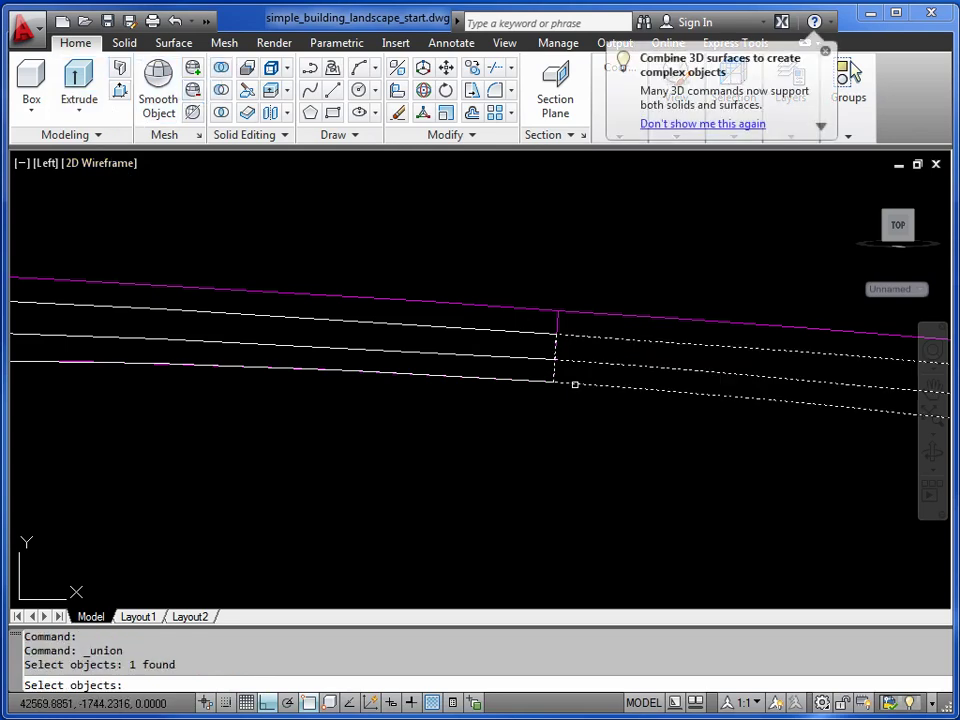
{"action": "left_click", "coordinate": [515, 380]}
{"action": "key", "text": "Return"}
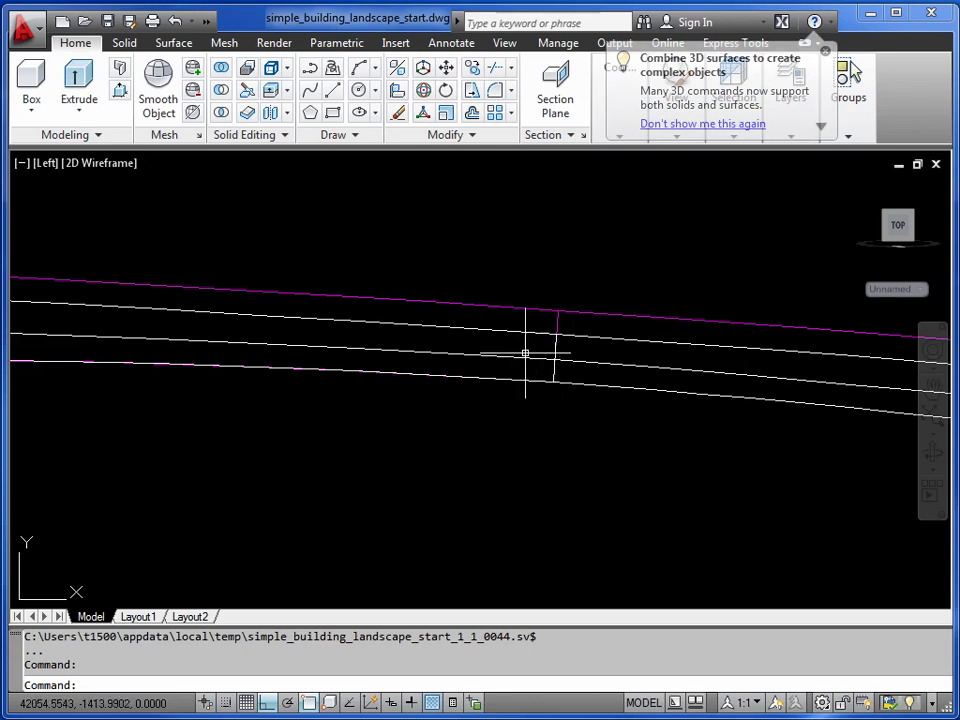
Step: Pan to show the deck and terrain, then orbit to view the deck at an angle
{"action": "scroll", "coordinate": [489, 345], "scroll_direction": "down", "scroll_amount": 2}
{"action": "middle_click_drag", "start_coordinate": [489, 345], "coordinate": [574, 362]}
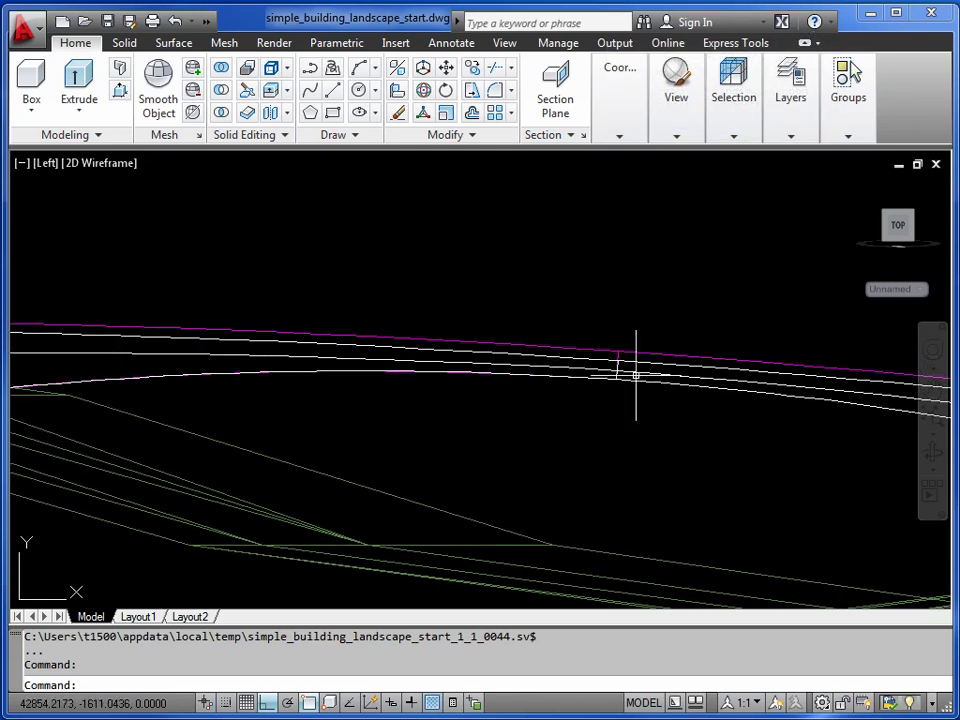
{"action": "left_click", "coordinate": [660, 385]}
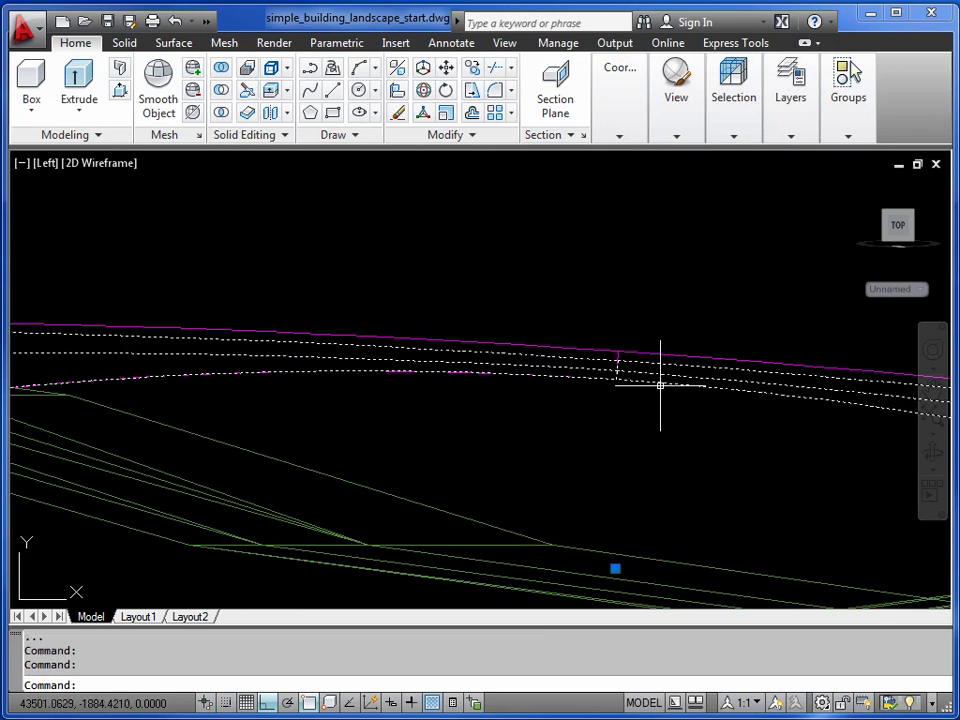
{"action": "key", "text": "Escape"}
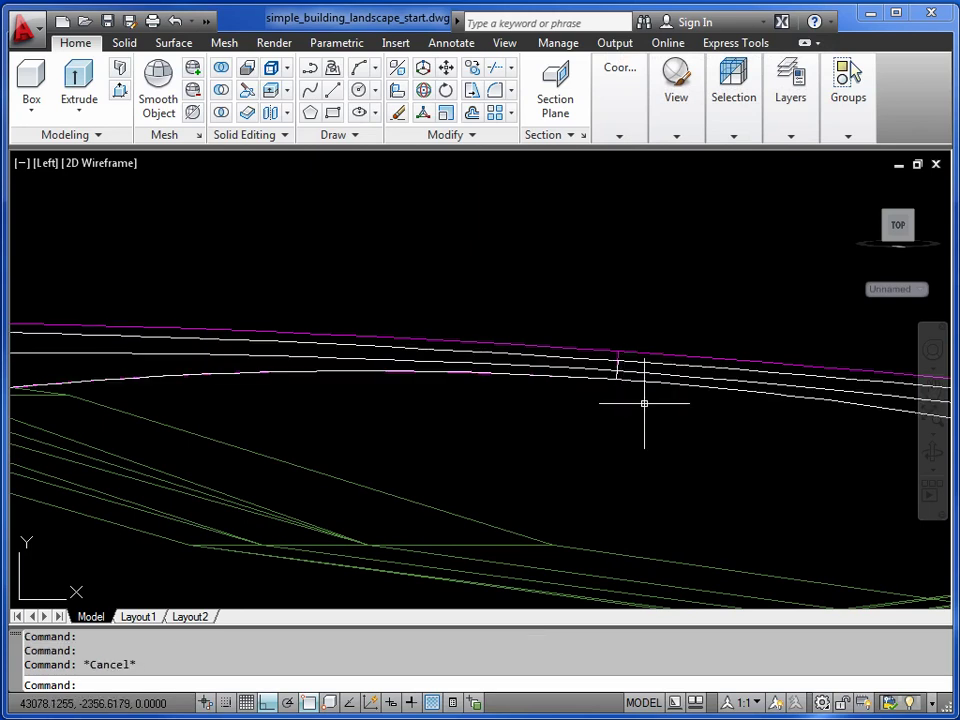
{"action": "left_click", "coordinate": [931, 454]}
{"action": "left_click_drag", "start_coordinate": [606, 437], "coordinate": [486, 407]}
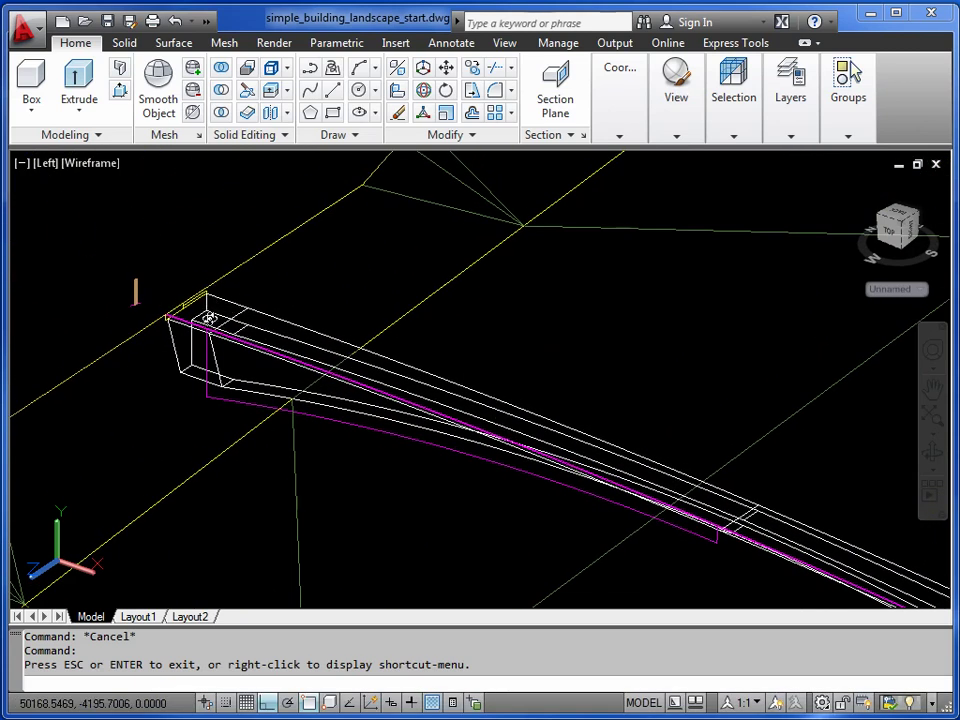
Step: Orbit further toward the deck's end, then exit 3D Orbit
{"action": "scroll", "coordinate": [203, 318], "scroll_direction": "up", "scroll_amount": 8}
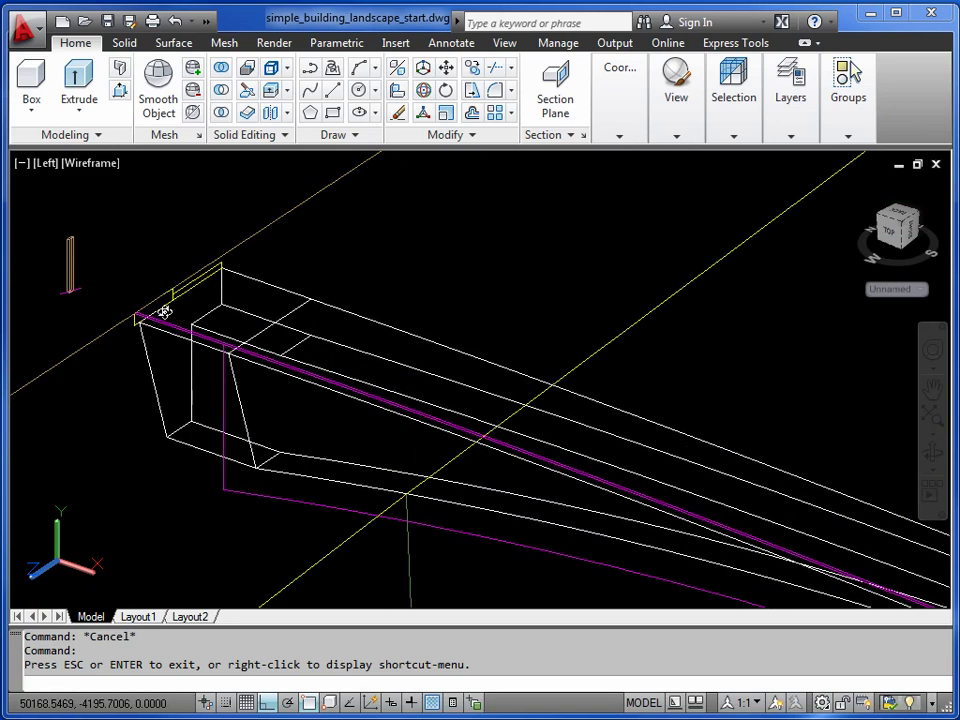
{"action": "left_click_drag", "start_coordinate": [170, 298], "coordinate": [240, 279]}
{"action": "right_click", "coordinate": [211, 232]}
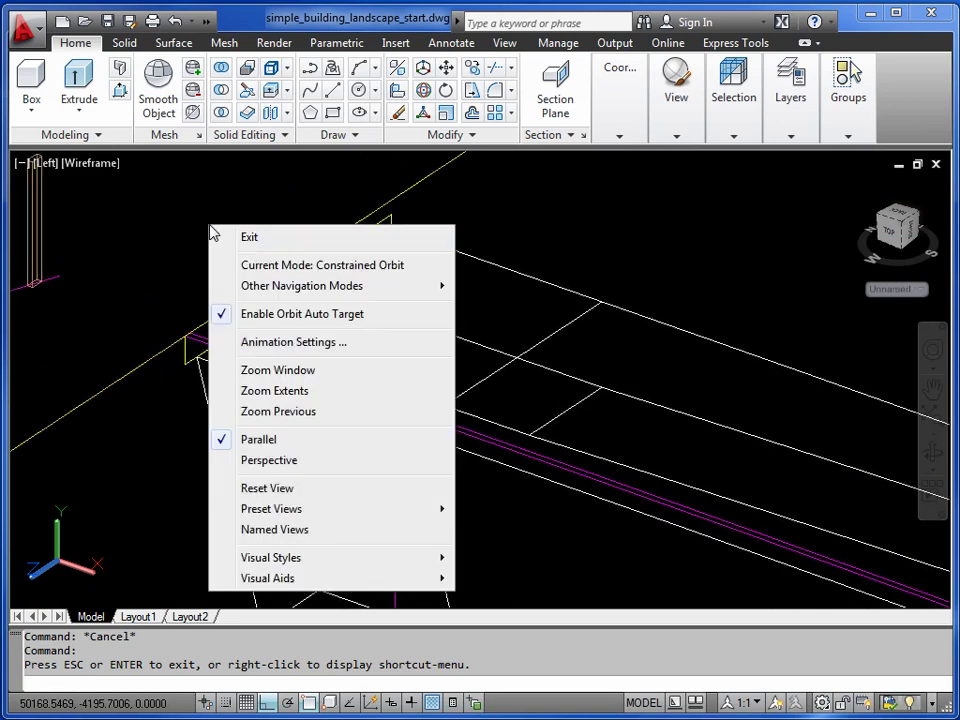
{"action": "left_click", "coordinate": [244, 238]}
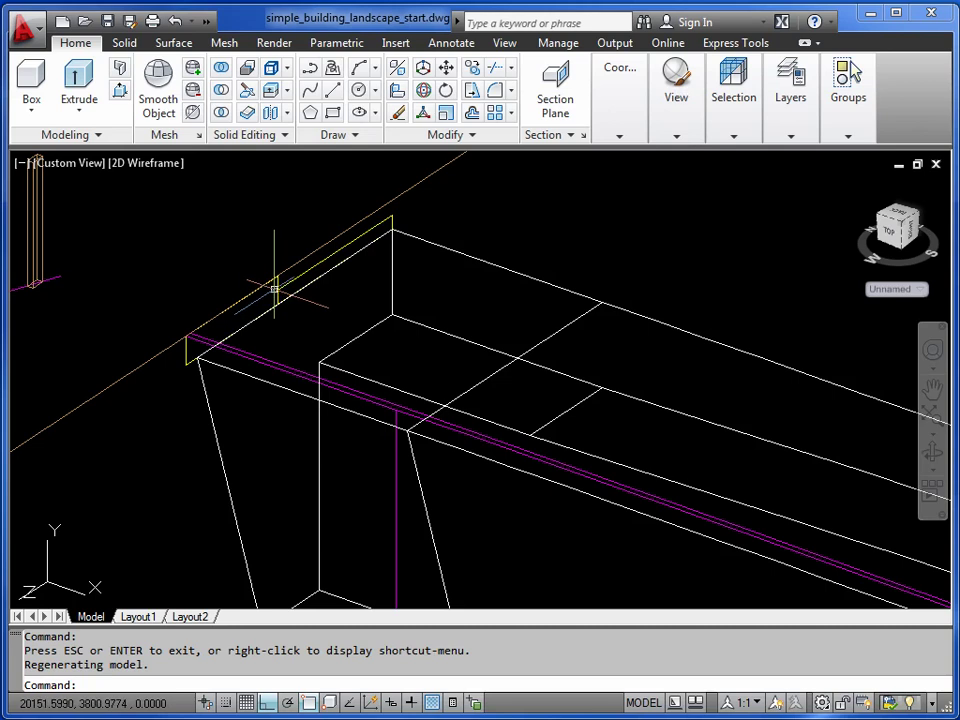
Step: Select the magenta beam and start an extrusion of it, then cancel it
{"action": "scroll", "coordinate": [233, 351], "scroll_direction": "up", "scroll_amount": 2}
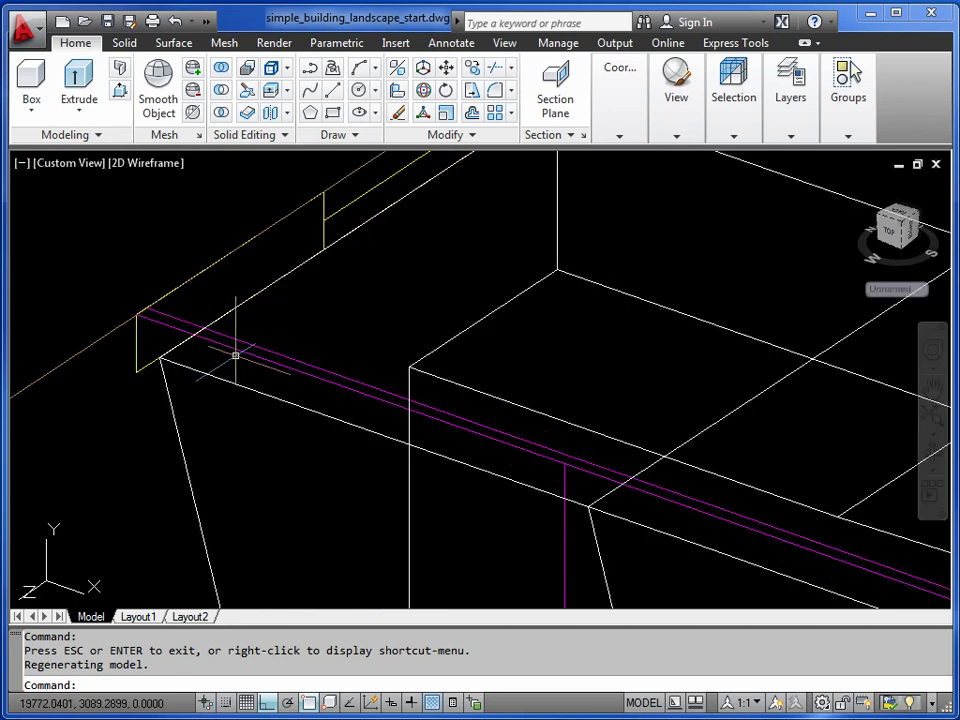
{"action": "left_click", "coordinate": [237, 348]}
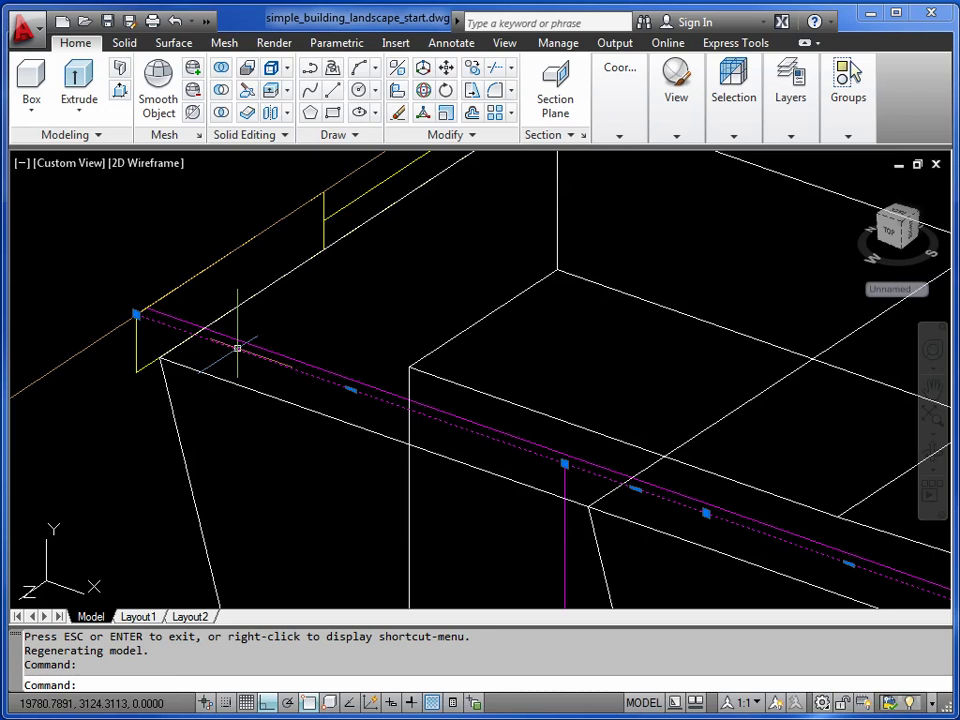
{"action": "middle_click_drag", "start_coordinate": [321, 297], "coordinate": [281, 349]}
{"action": "scroll", "coordinate": [284, 345], "scroll_direction": "down", "scroll_amount": 2}
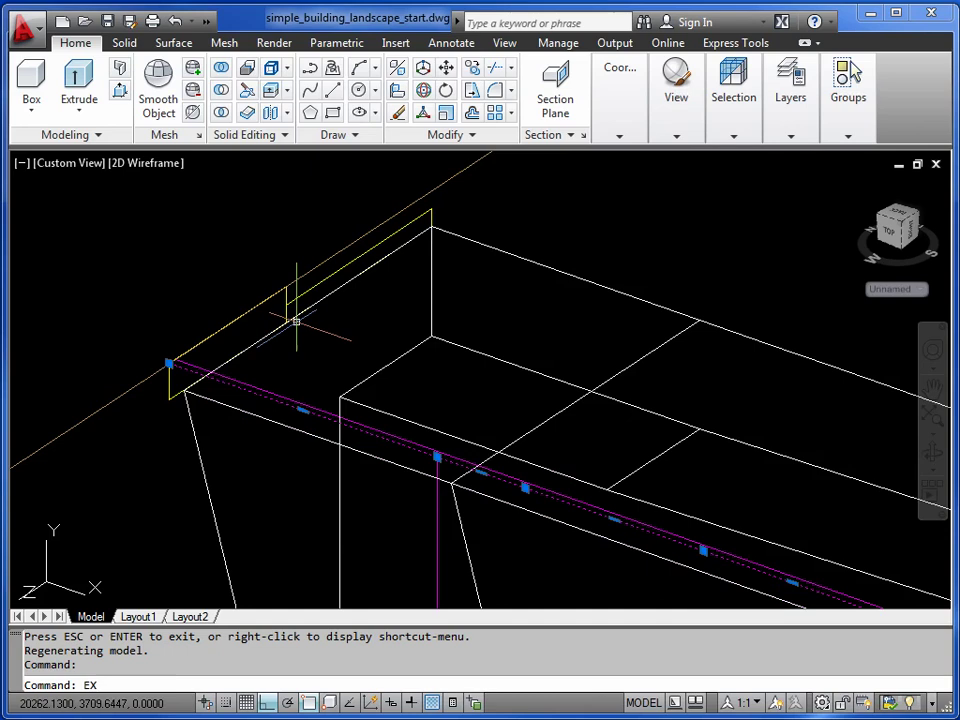
{"action": "key", "text": "Return"}
{"action": "key", "text": "Escape"}
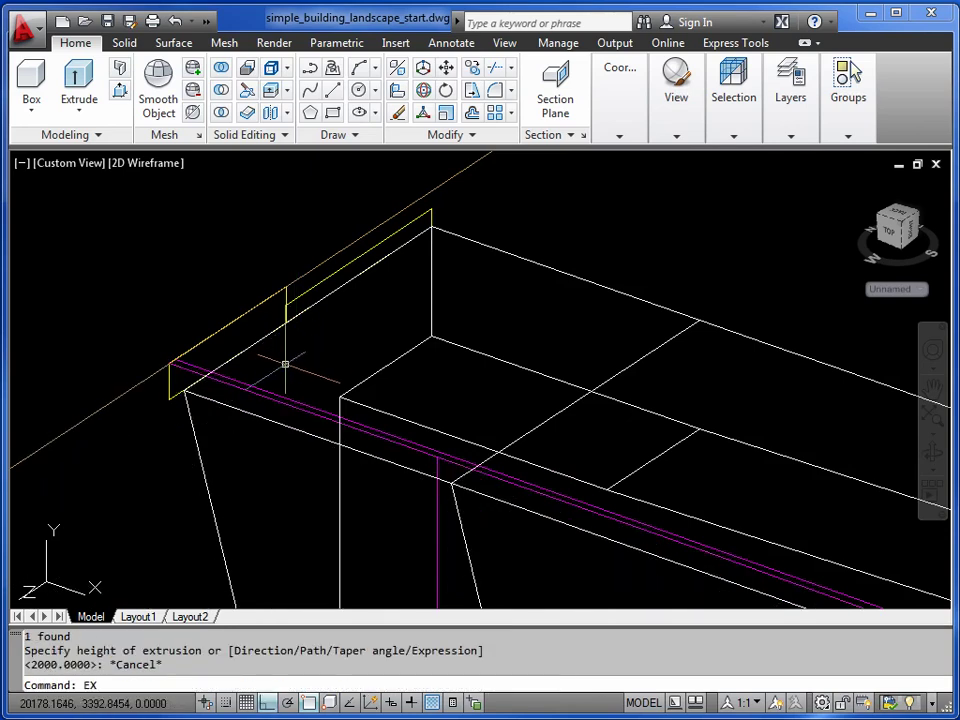
Step: Extrude the yellow rectangle profile along the magenta path line
{"action": "key", "text": "Return"}
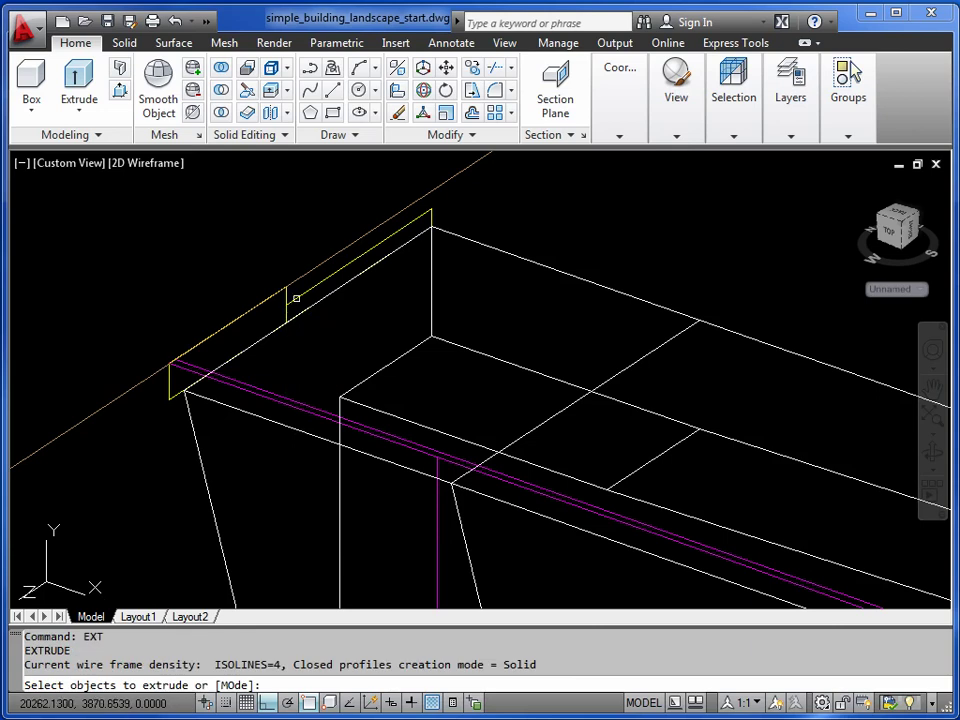
{"action": "left_click", "coordinate": [302, 294]}
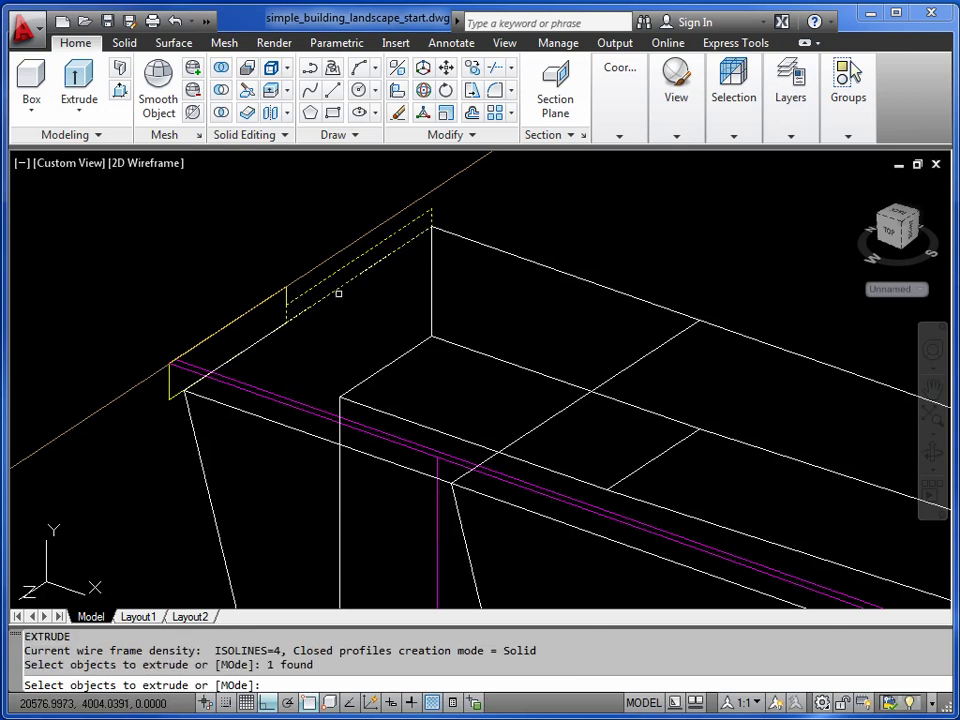
{"action": "key", "text": "Return"}
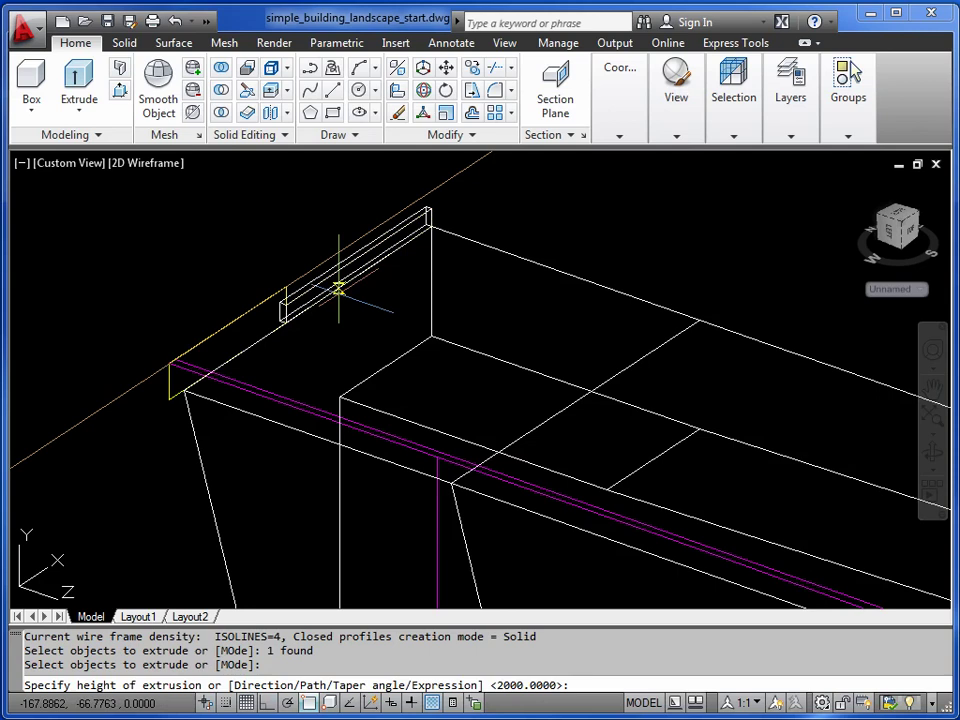
{"action": "type", "text": "P"}
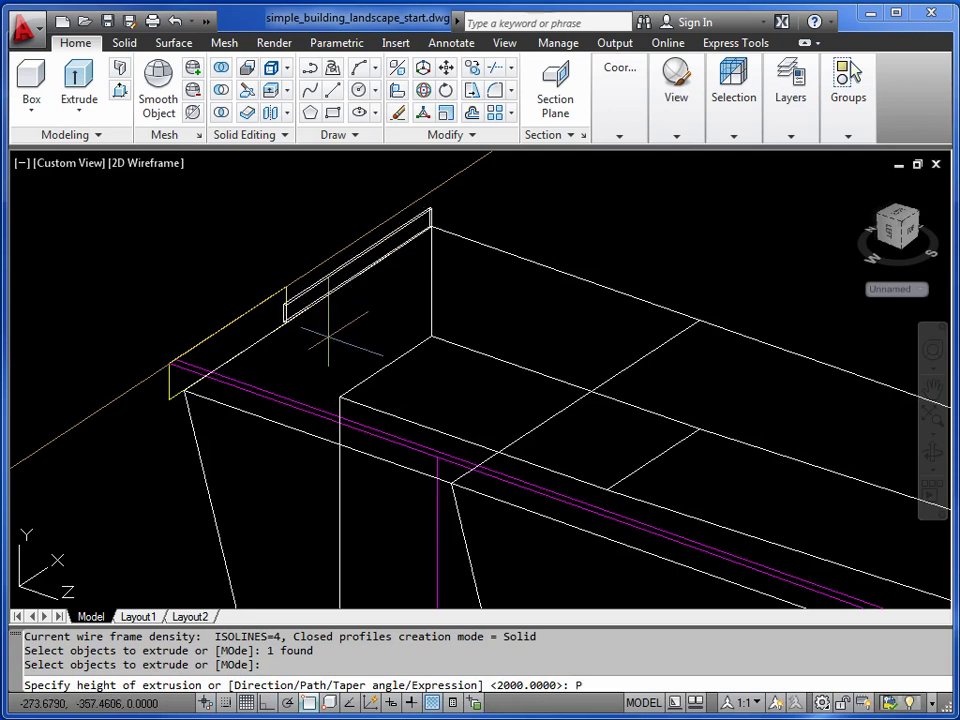
{"action": "key", "text": "Return"}
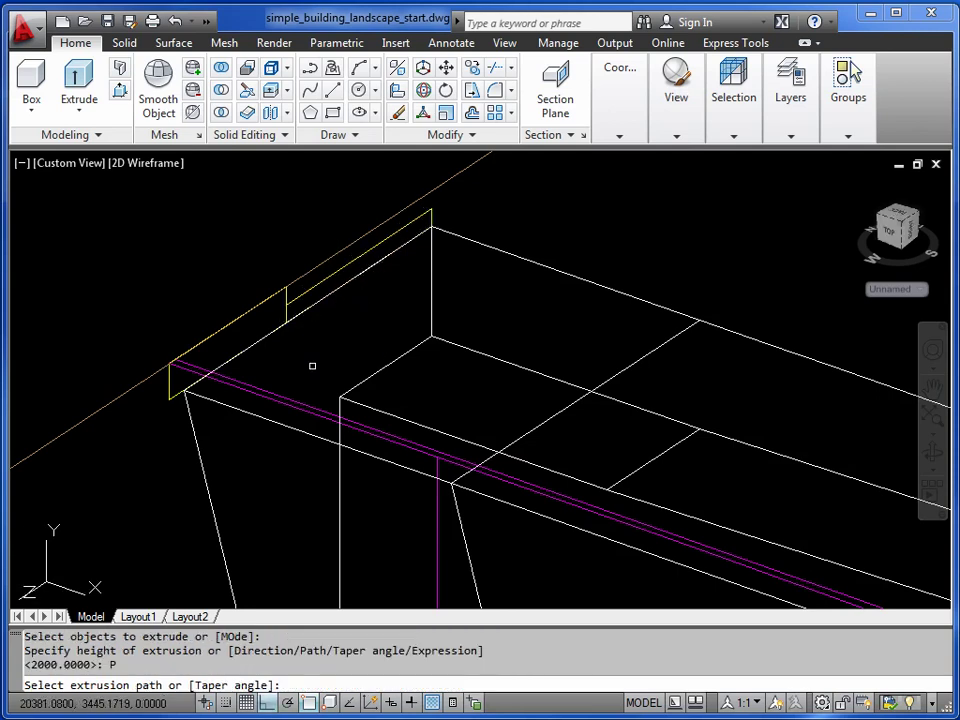
{"action": "left_click", "coordinate": [232, 385]}
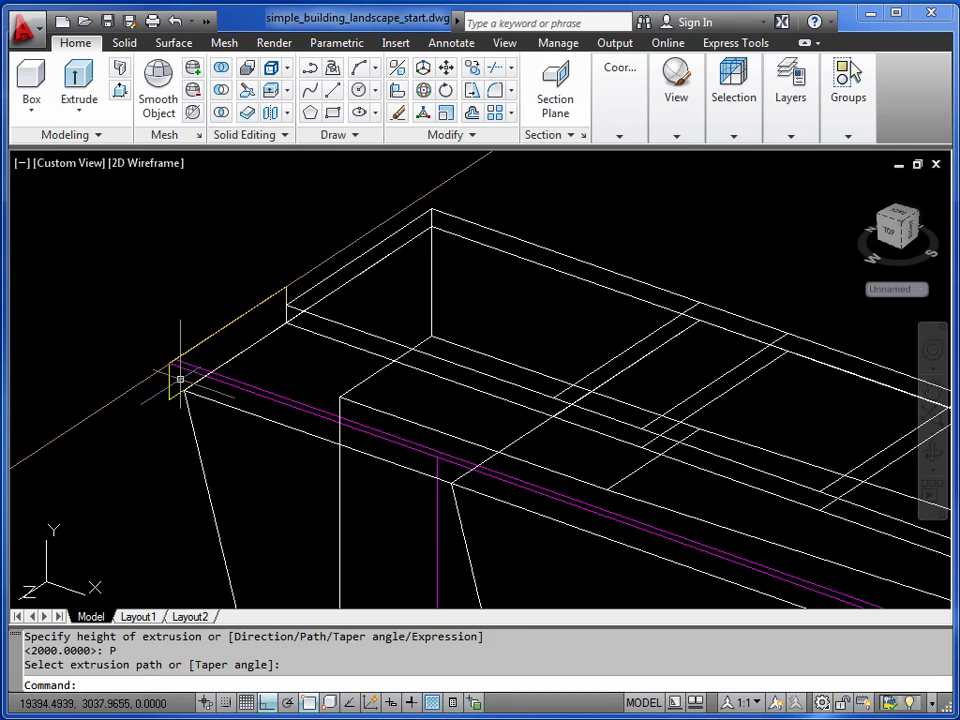
Step: Extrude the second yellow rectangle along the magenta line using the Path option
{"action": "key", "text": "Return"}
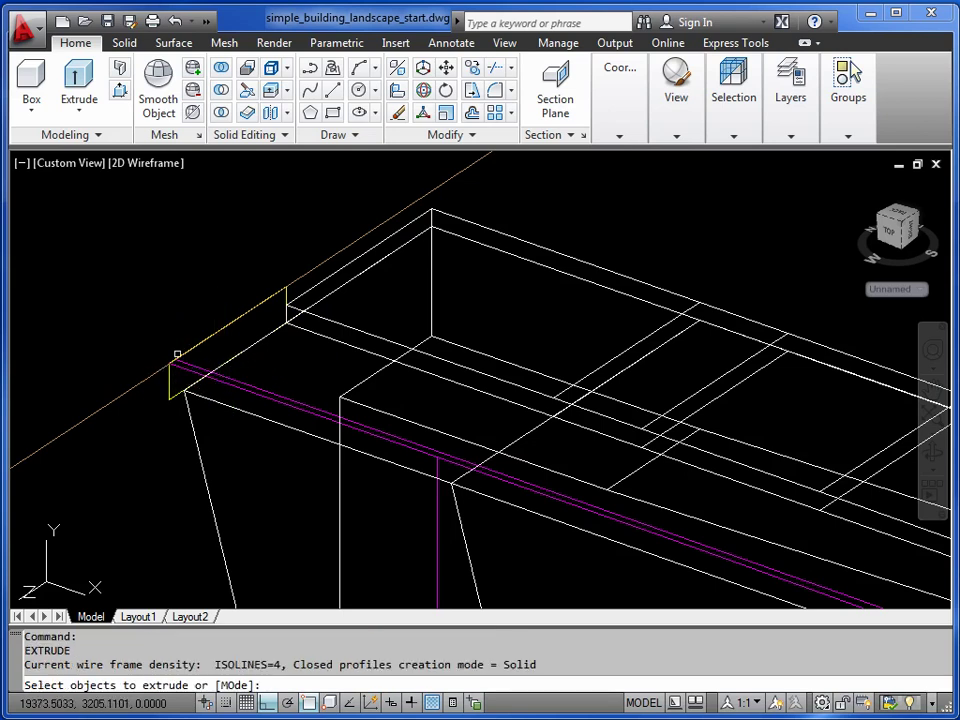
{"action": "left_click", "coordinate": [285, 293]}
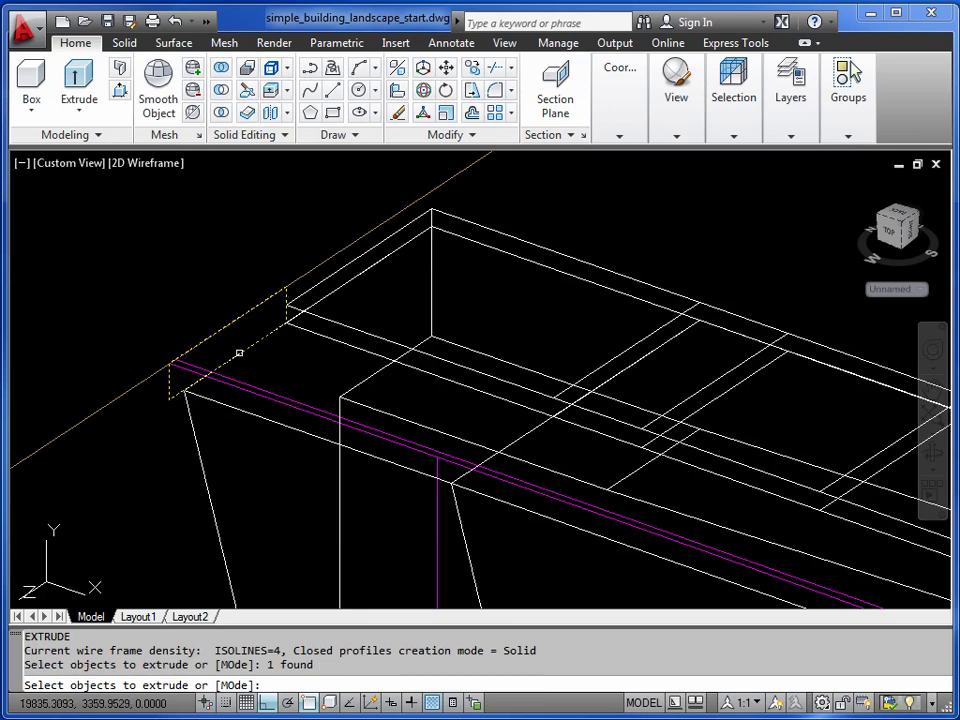
{"action": "key", "text": "Return"}
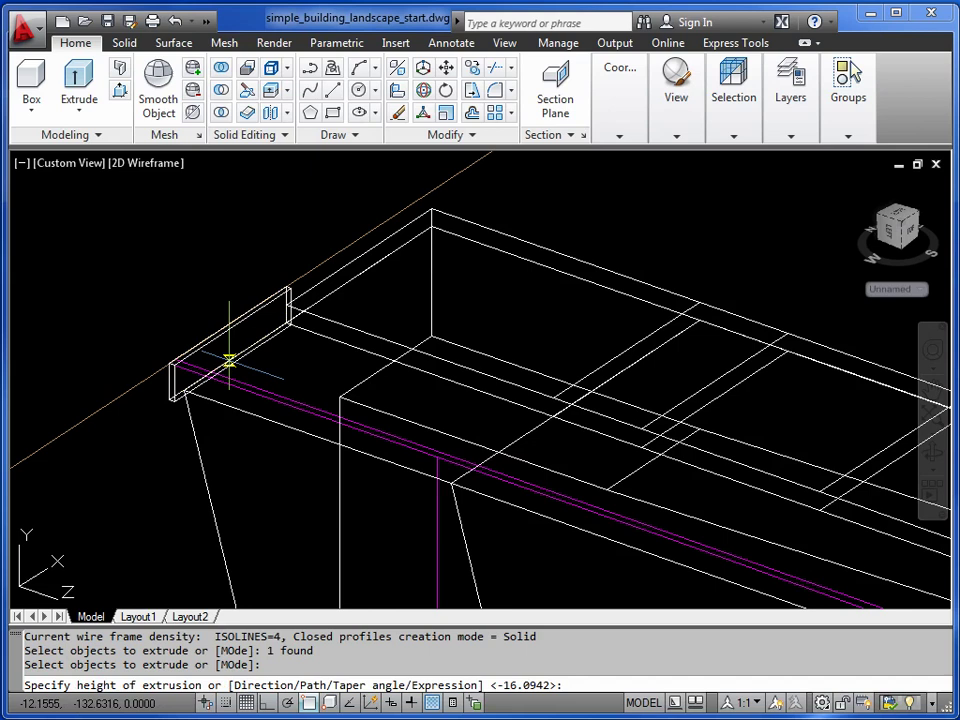
{"action": "type", "text": "p"}
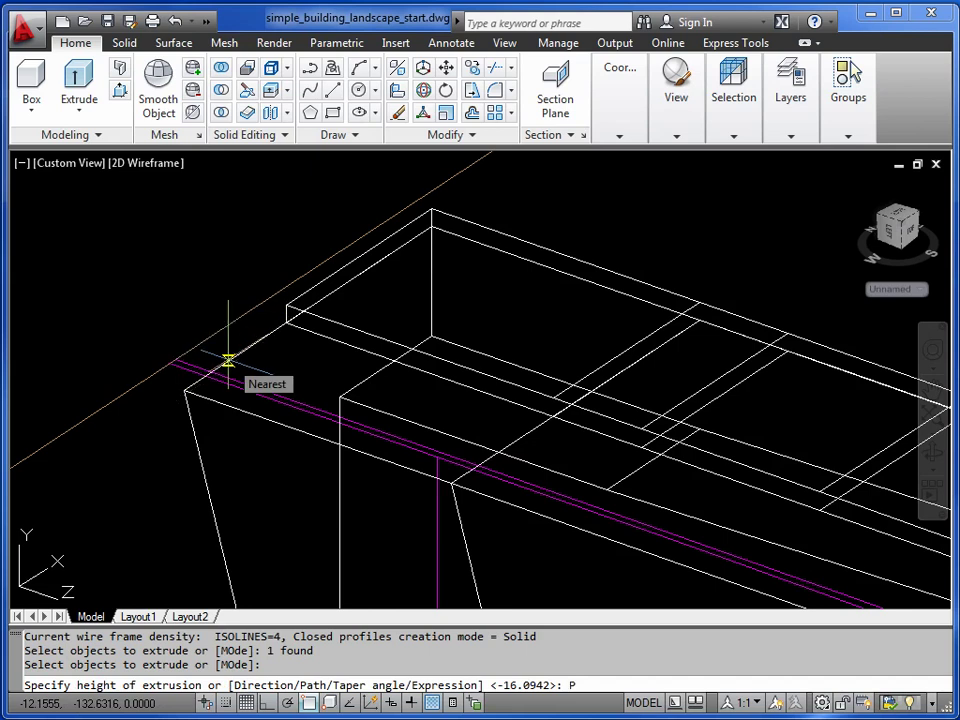
{"action": "key", "text": "Return"}
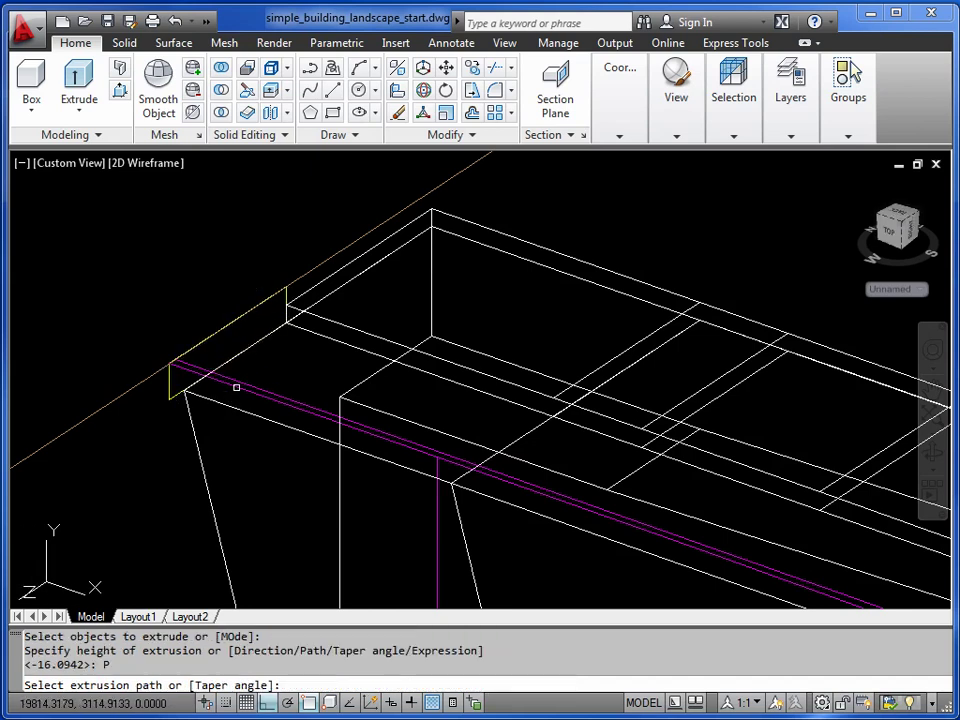
{"action": "left_click", "coordinate": [236, 387]}
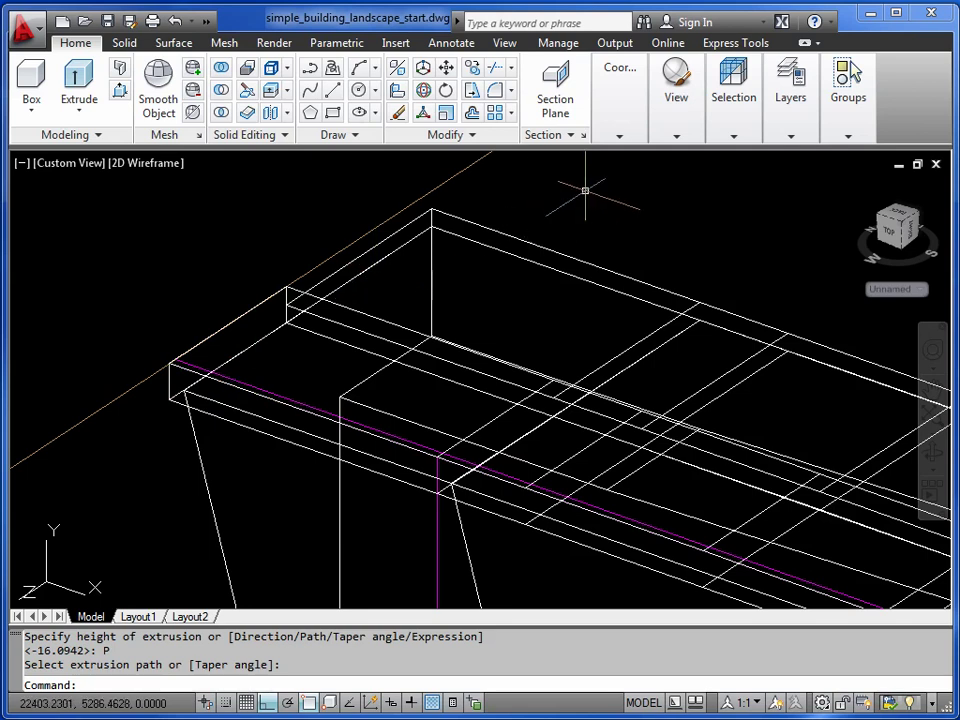
Step: Put the new swept solid on layer bridge_surf
{"action": "left_click", "coordinate": [572, 257]}
{"action": "left_click", "coordinate": [789, 133]}
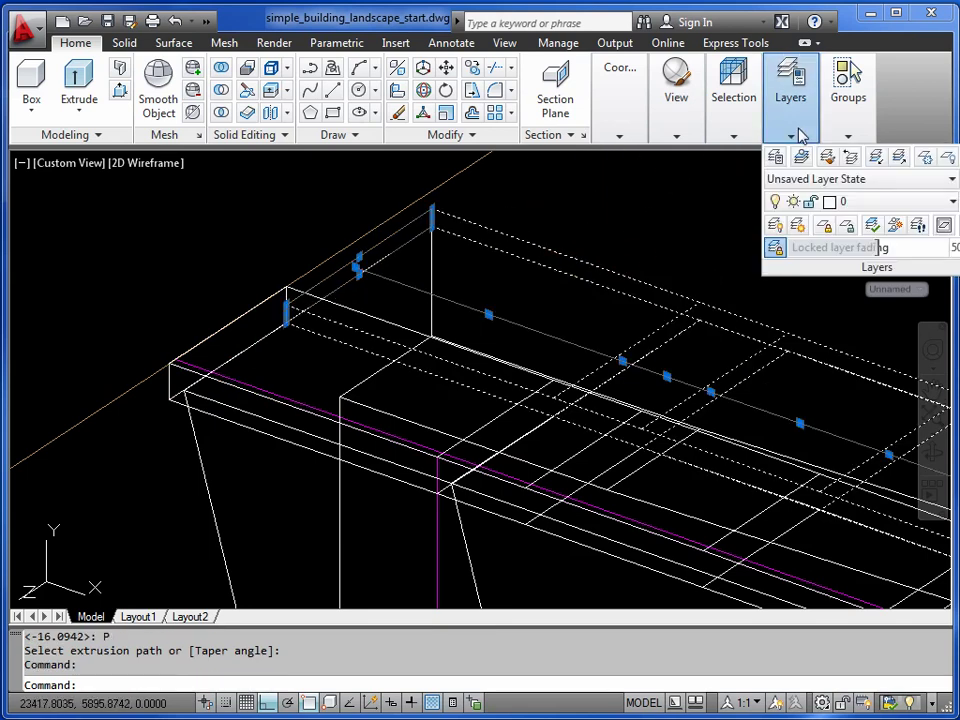
{"action": "left_click", "coordinate": [929, 205]}
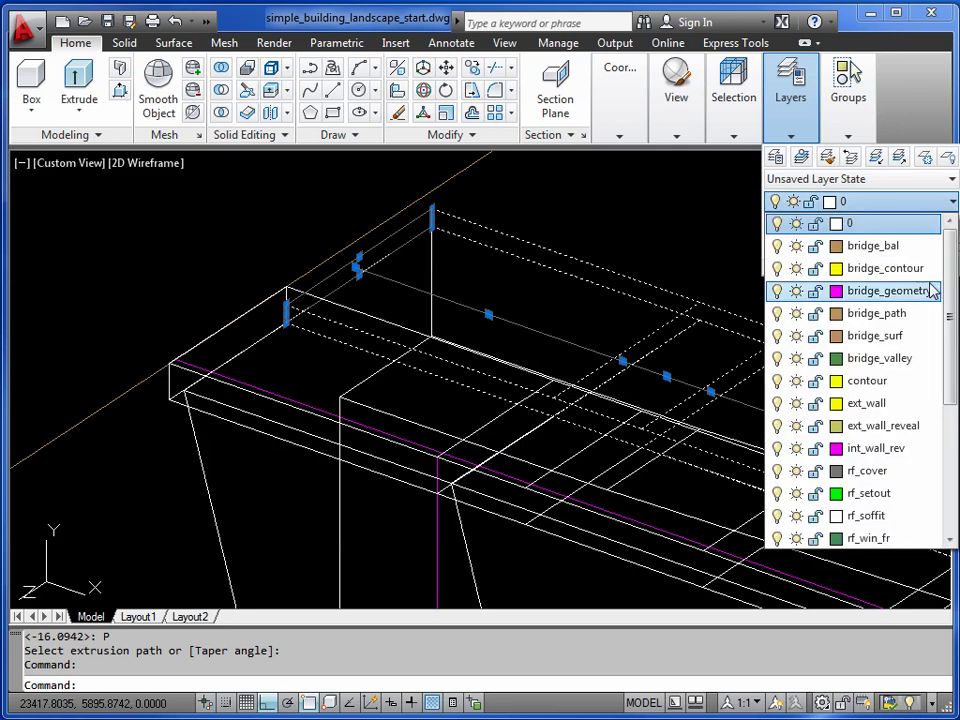
{"action": "left_click", "coordinate": [885, 341]}
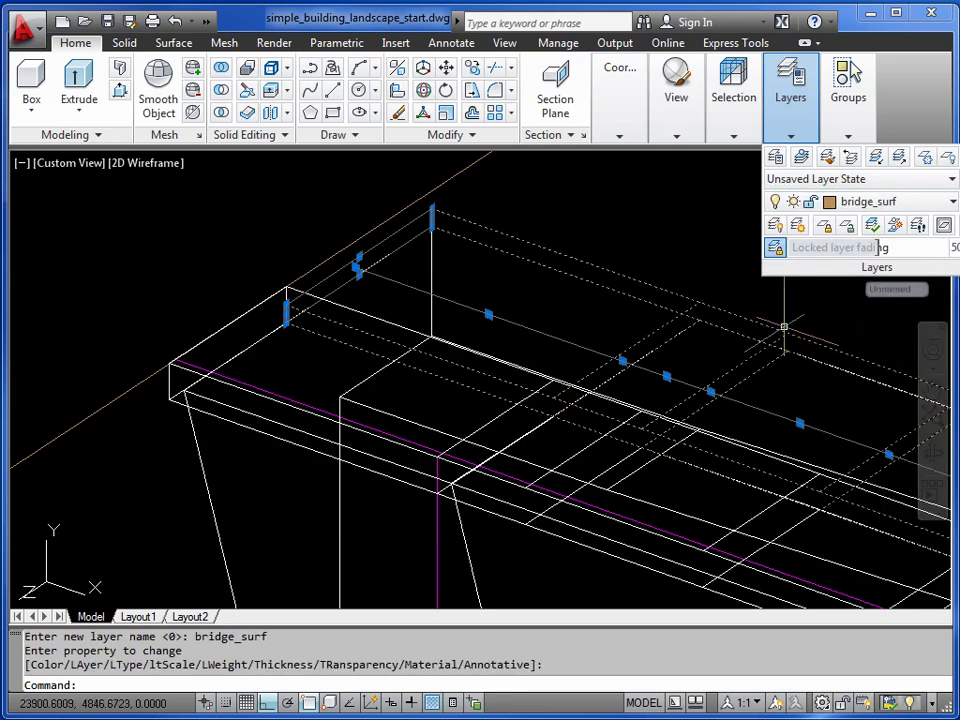
{"action": "key", "text": "Return"}
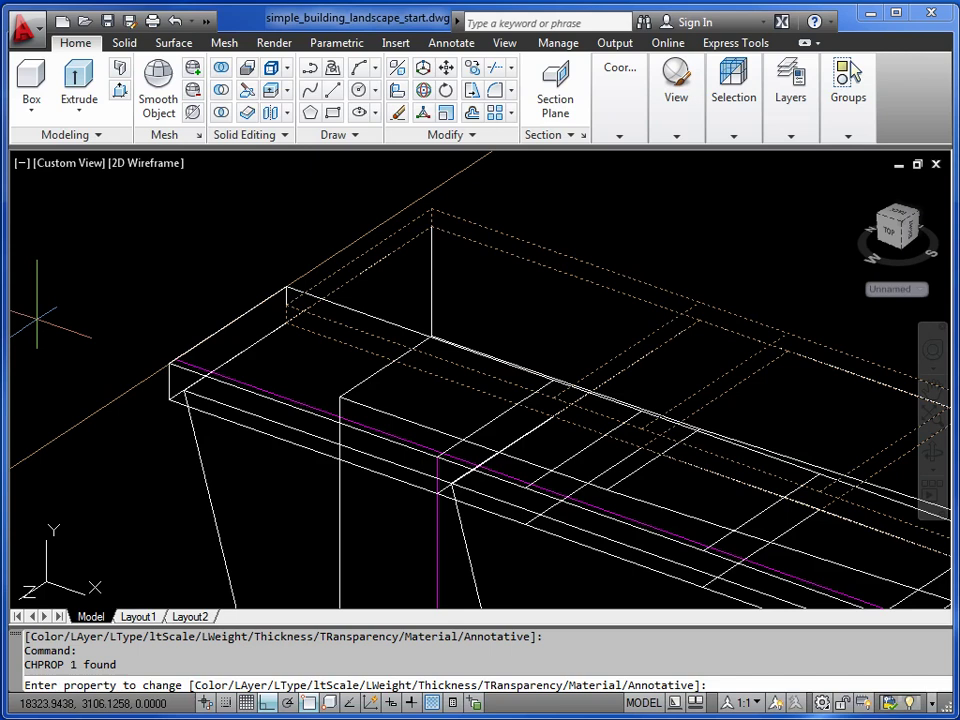
Step: Move the selected deck edge lines onto layer bridge_path
{"action": "key", "text": "Escape"}
{"action": "left_click", "coordinate": [330, 303]}
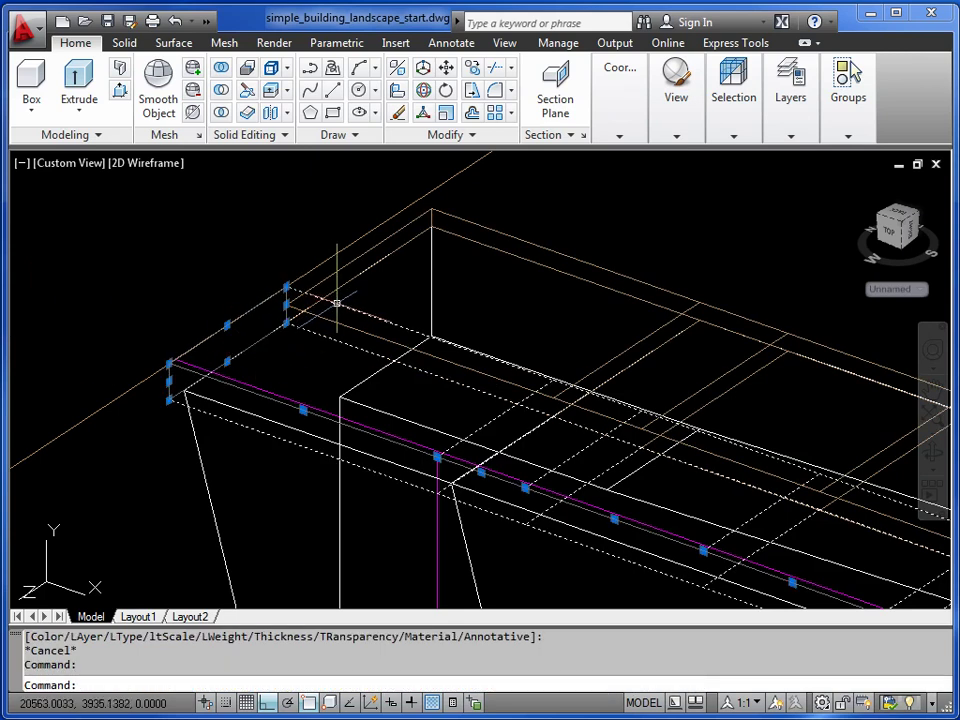
{"action": "left_click", "coordinate": [790, 138]}
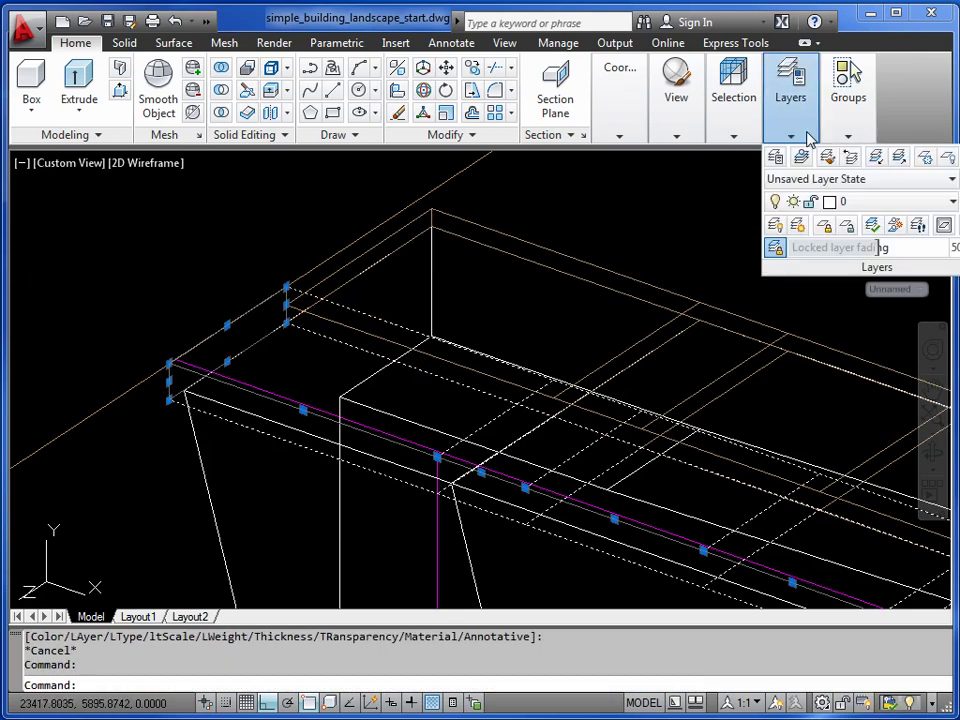
{"action": "left_click", "coordinate": [940, 204]}
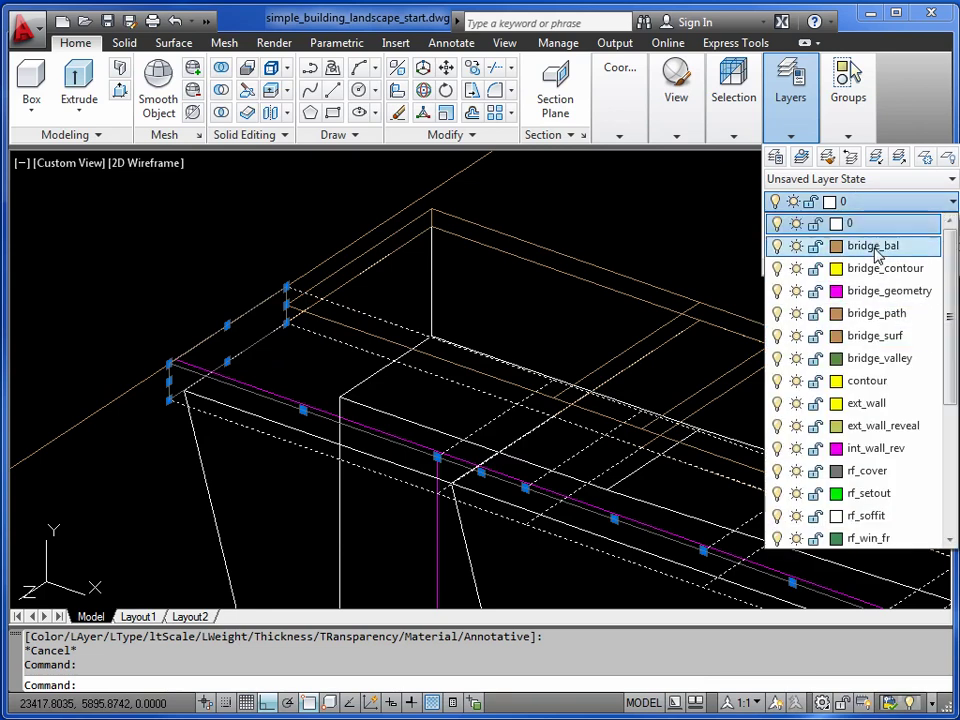
{"action": "left_click", "coordinate": [866, 318]}
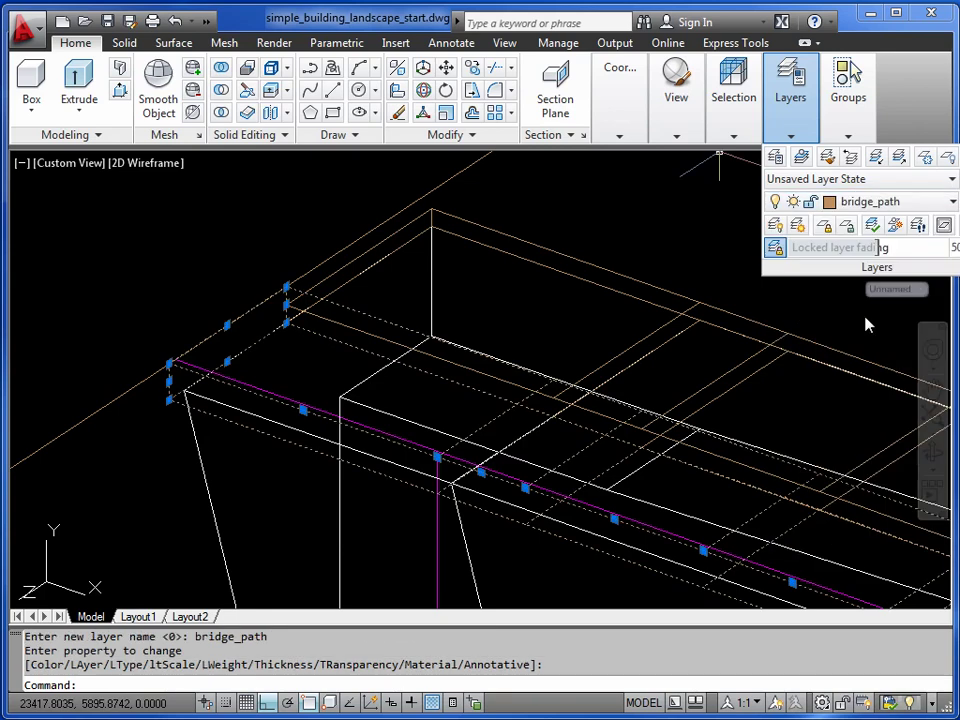
{"action": "key", "text": "Escape"}
{"action": "key", "text": "Escape"}
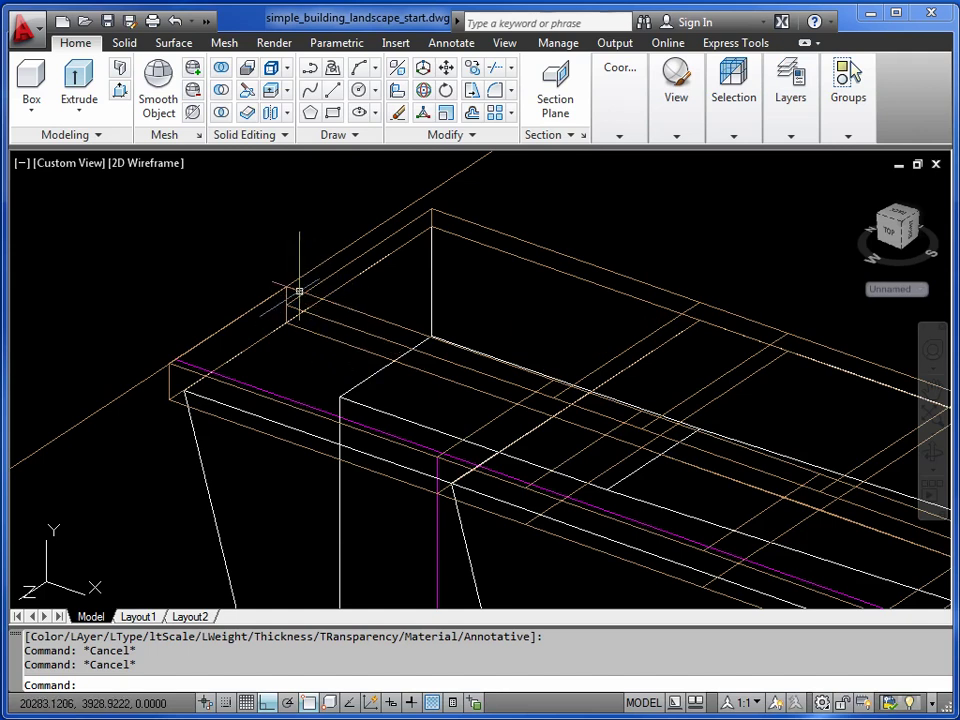
Step: Set layer bridge_surf's colour to dark grey 252
{"action": "left_click", "coordinate": [431, 212]}
{"action": "left_click", "coordinate": [790, 110]}
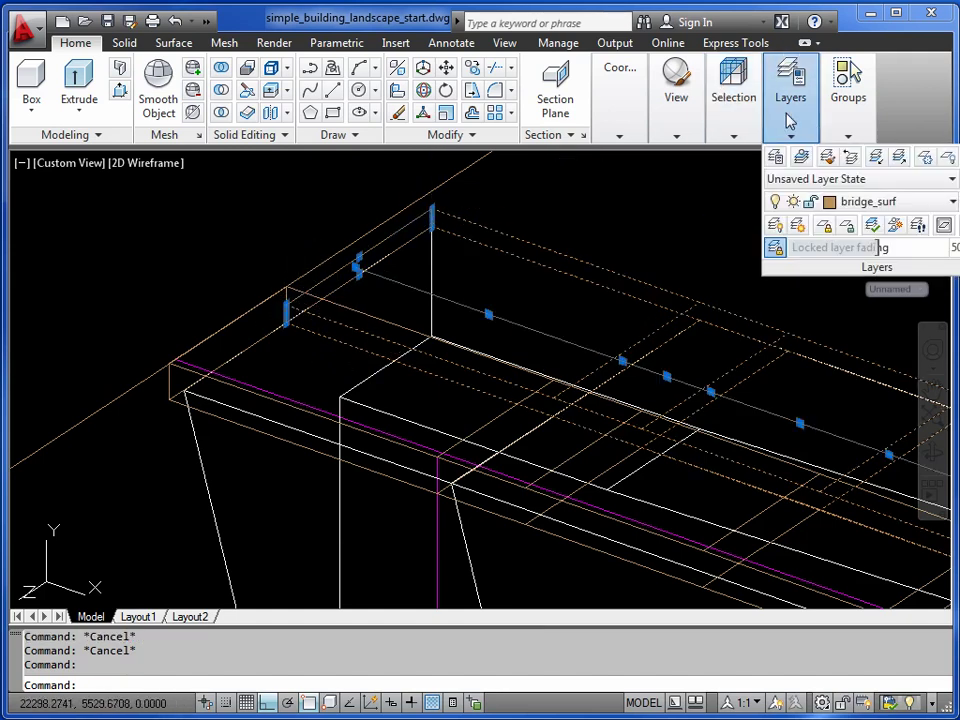
{"action": "key", "text": "Escape"}
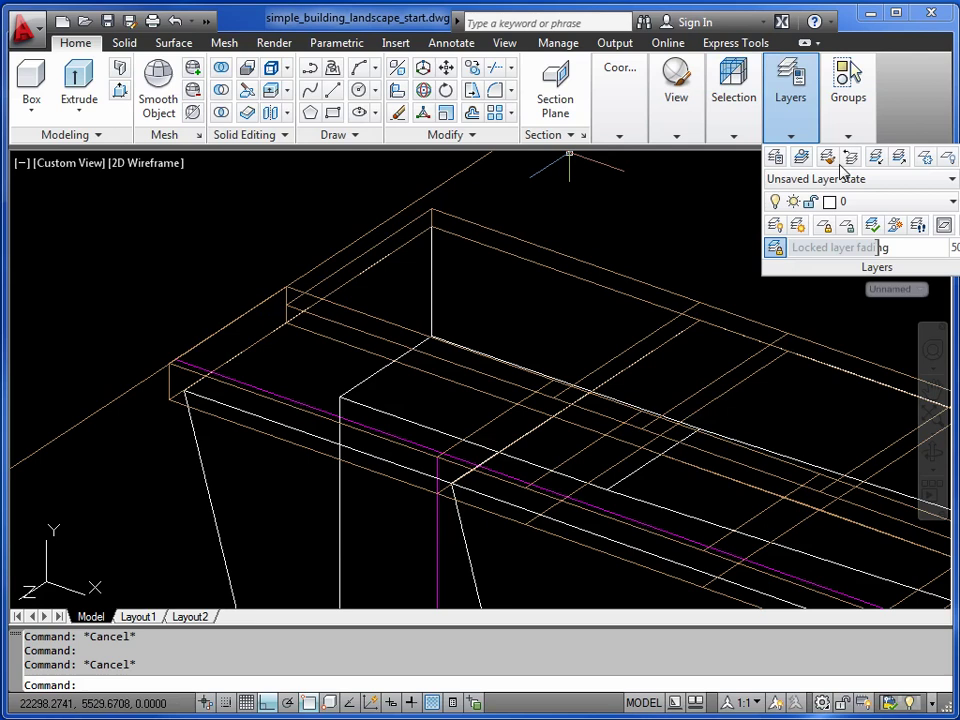
{"action": "left_click", "coordinate": [940, 201]}
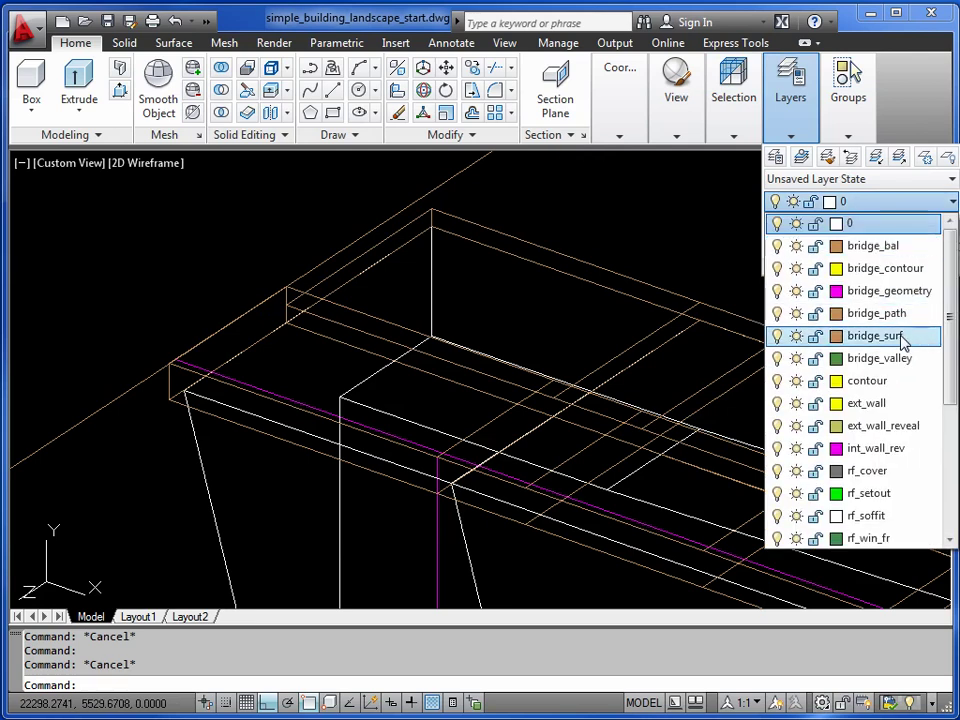
{"action": "left_click", "coordinate": [836, 338]}
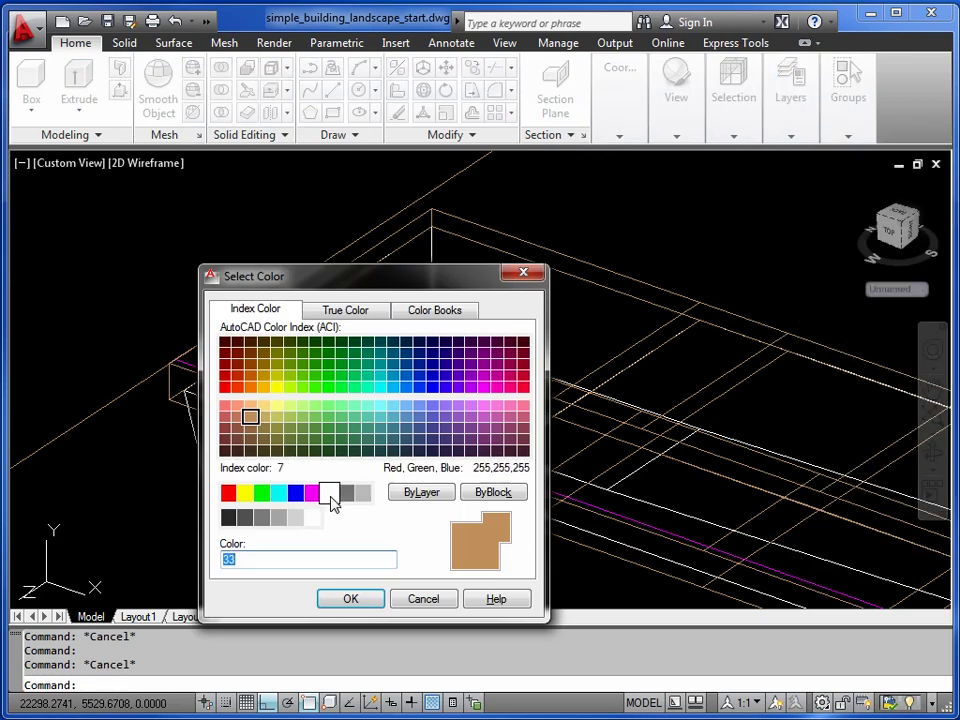
{"action": "left_click", "coordinate": [263, 518]}
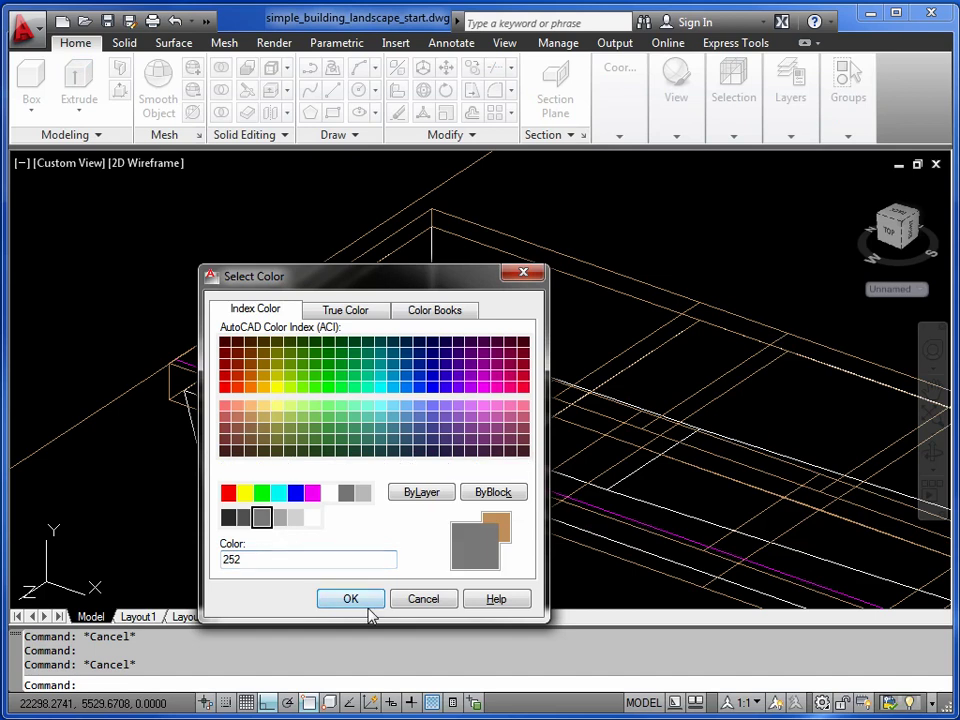
{"action": "left_click", "coordinate": [355, 600]}
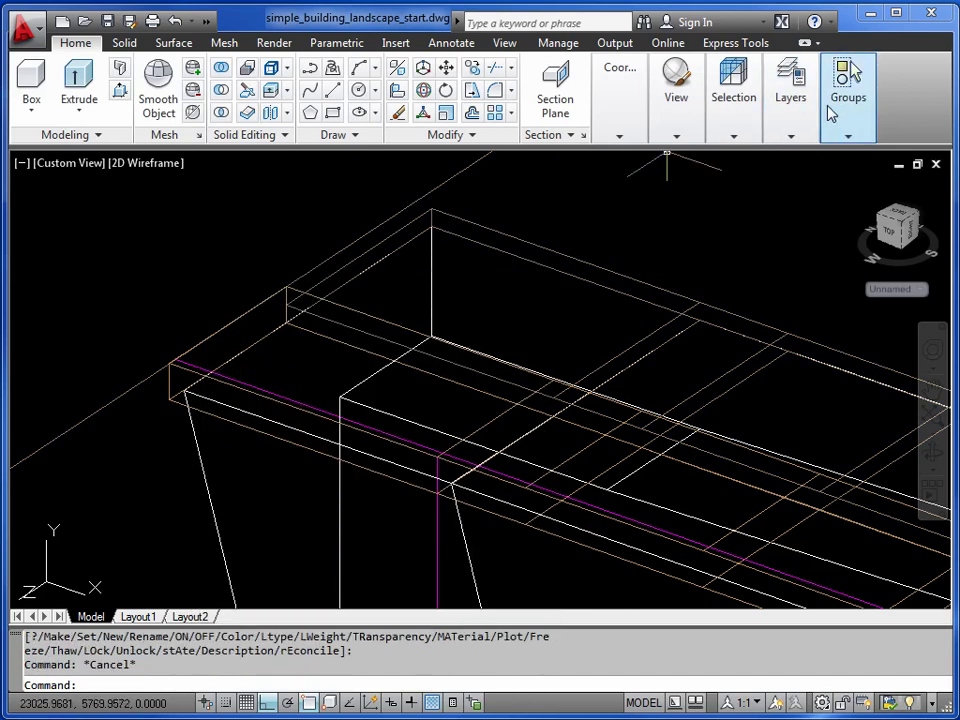
Step: Set layer bridge_path's colour to yellow 41
{"action": "left_click", "coordinate": [790, 135]}
{"action": "left_click", "coordinate": [933, 205]}
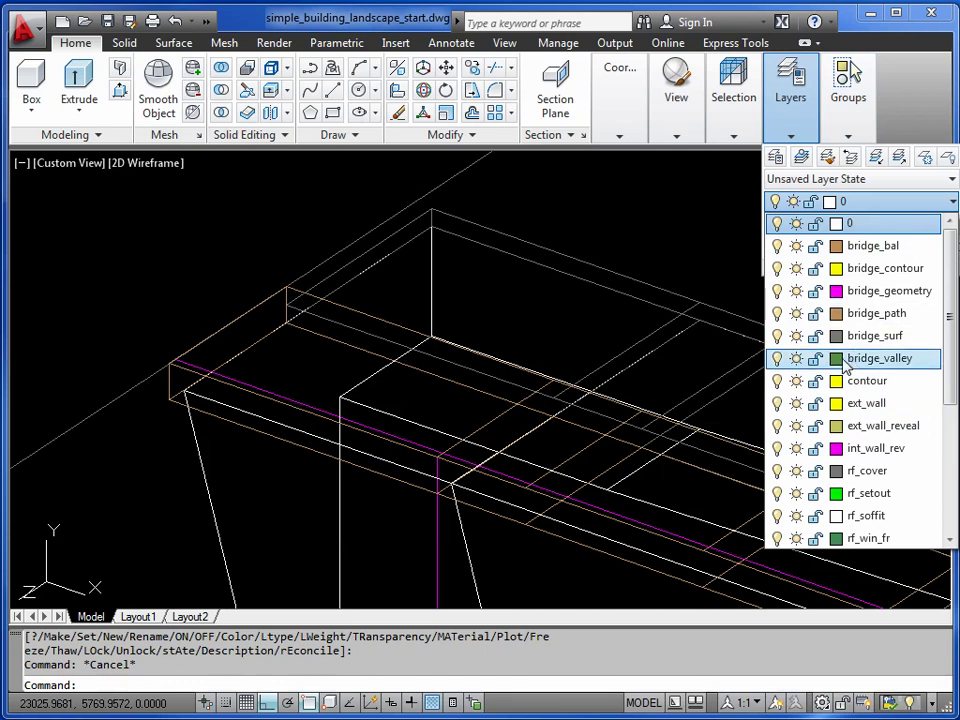
{"action": "left_click", "coordinate": [836, 313]}
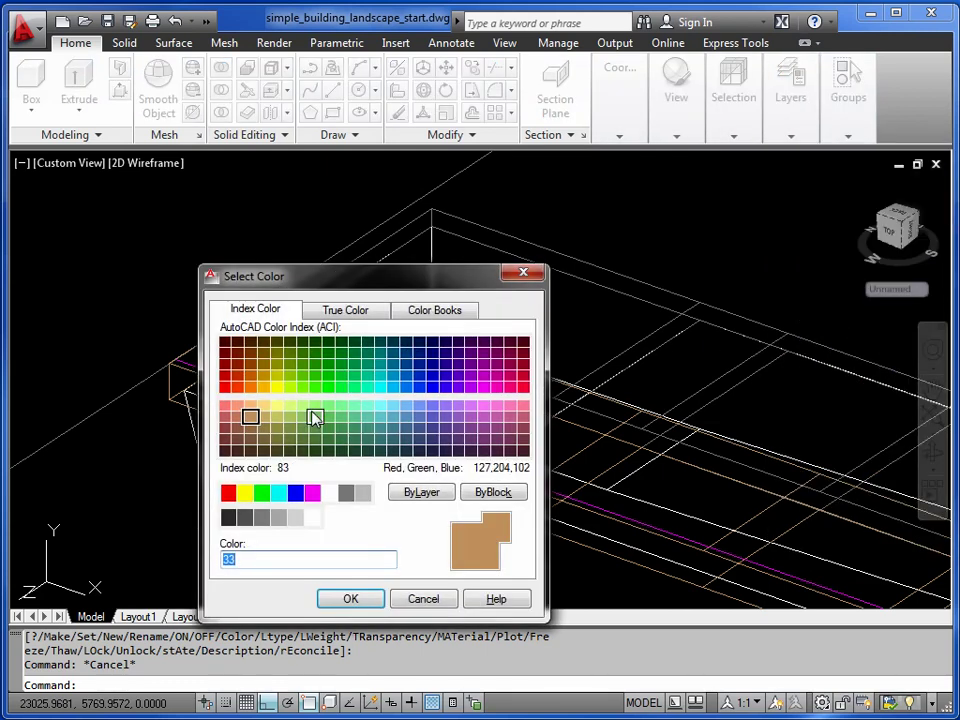
{"action": "left_click", "coordinate": [263, 405]}
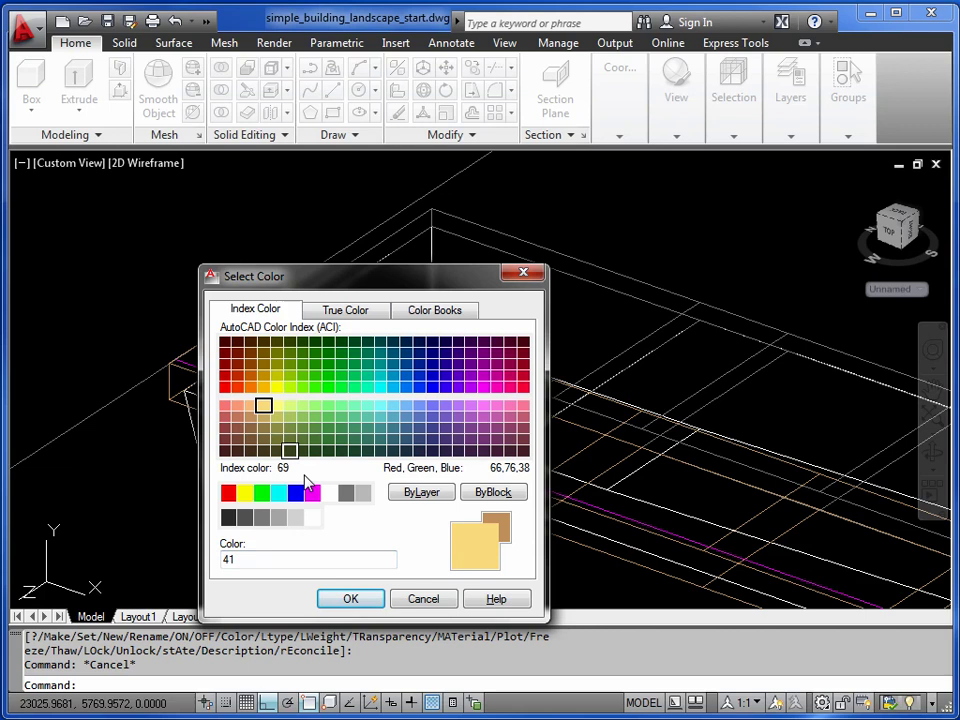
{"action": "left_click", "coordinate": [358, 601]}
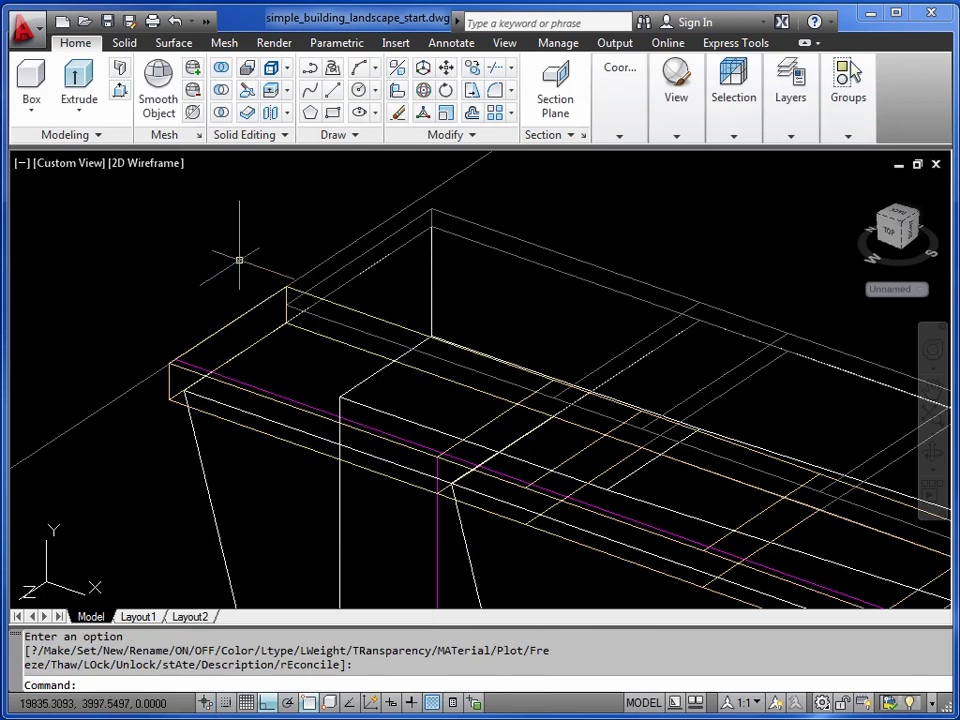
Step: Pan and zoom to bring the bridge's left end into view, clearing any active command
{"action": "scroll", "coordinate": [237, 259], "scroll_direction": "down", "scroll_amount": 4}
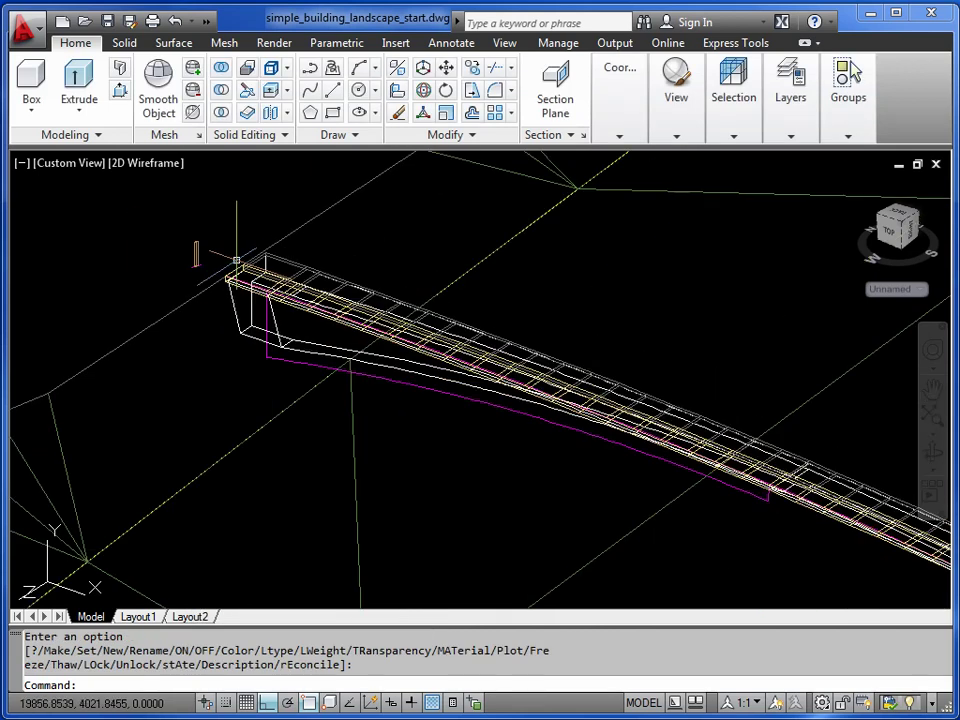
{"action": "middle_click_drag", "start_coordinate": [237, 259], "coordinate": [71, 227]}
{"action": "scroll", "coordinate": [536, 457], "scroll_direction": "down", "scroll_amount": 4}
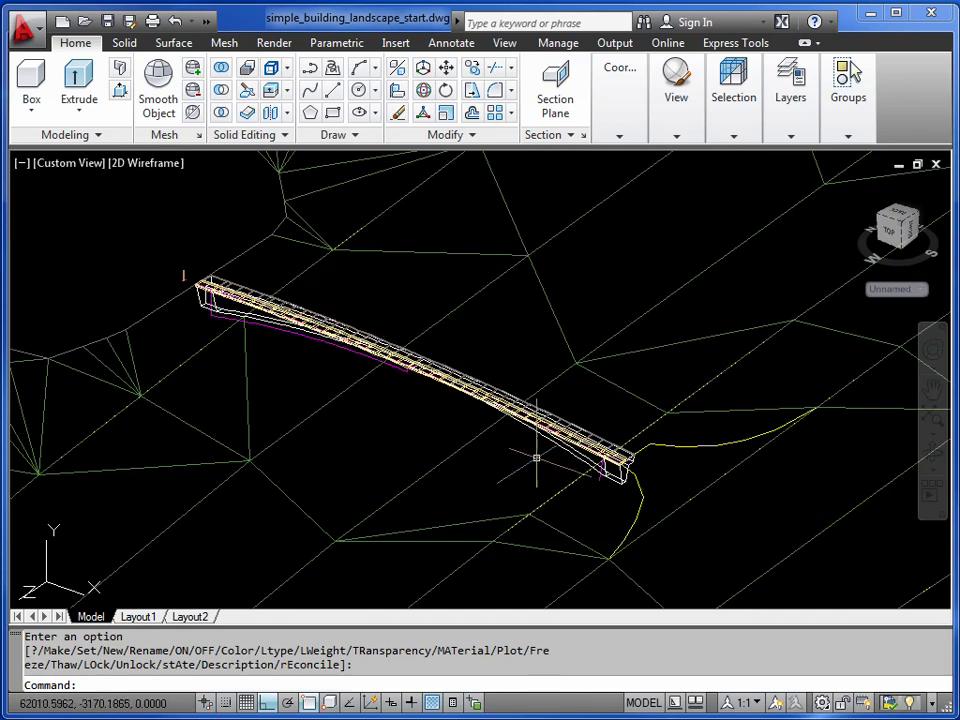
{"action": "scroll", "coordinate": [170, 276], "scroll_direction": "up", "scroll_amount": 5}
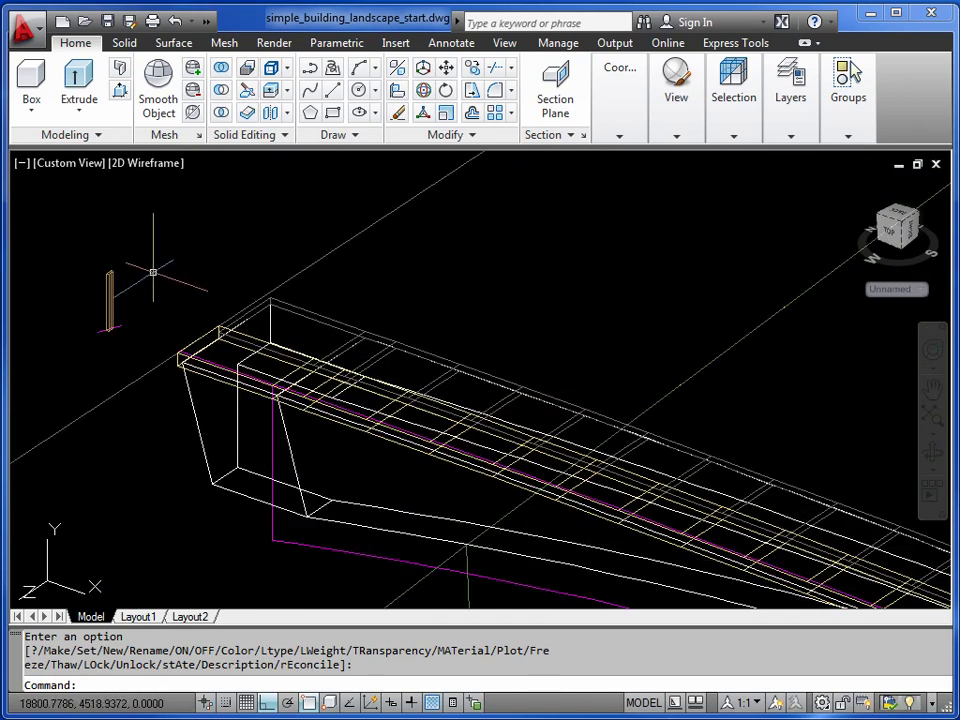
{"action": "scroll", "coordinate": [227, 290], "scroll_direction": "up", "scroll_amount": 5}
{"action": "key", "text": "Escape"}
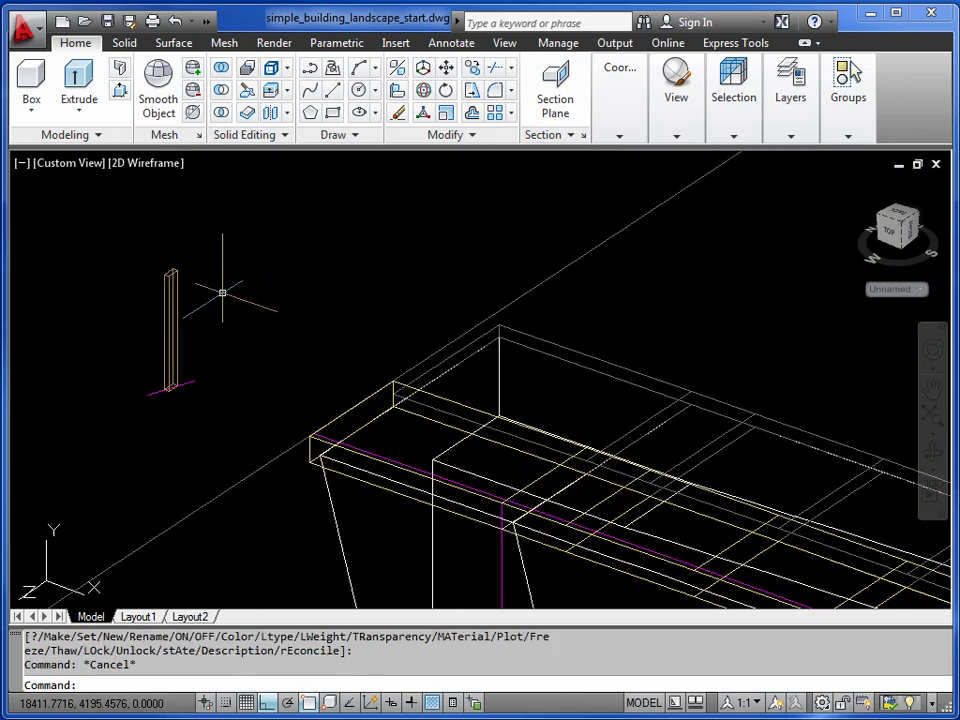
{"action": "key", "text": "Escape"}
Step: Reset the UCS to World and zoom in on the baluster post beside the deck's end
{"action": "type", "text": "UCS"}
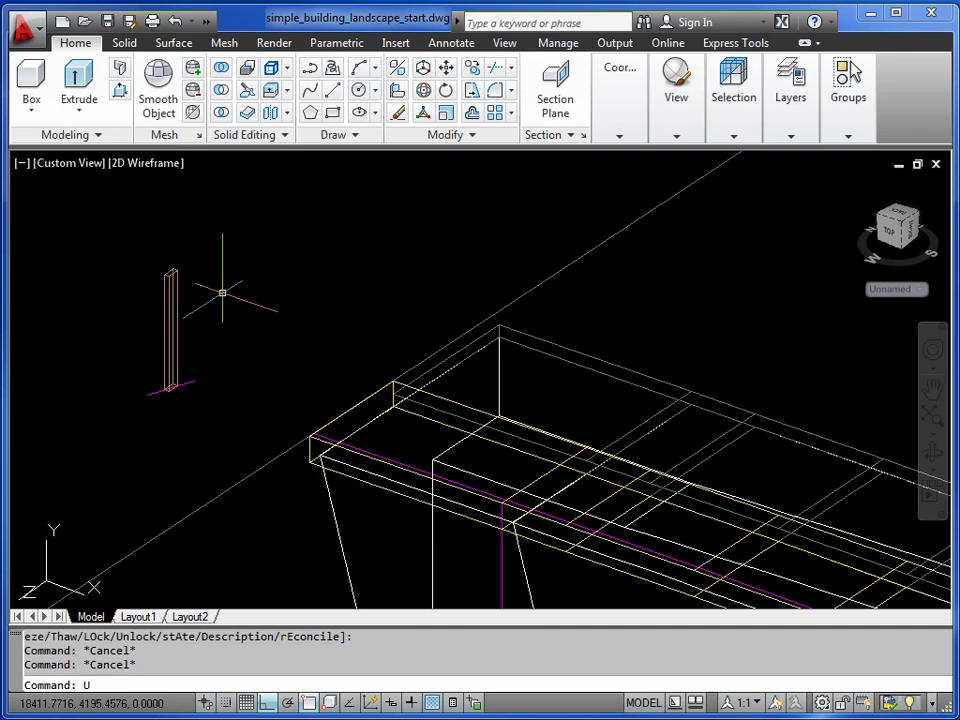
{"action": "key", "text": "Return"}
{"action": "key", "text": "Return"}
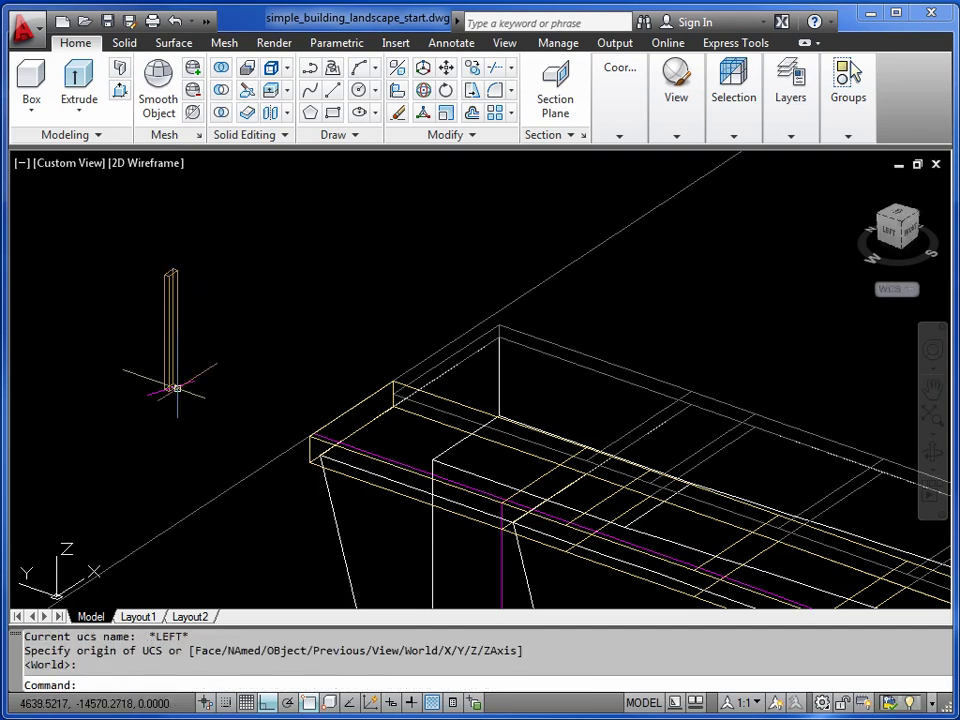
{"action": "scroll", "coordinate": [170, 390], "scroll_direction": "up", "scroll_amount": 3}
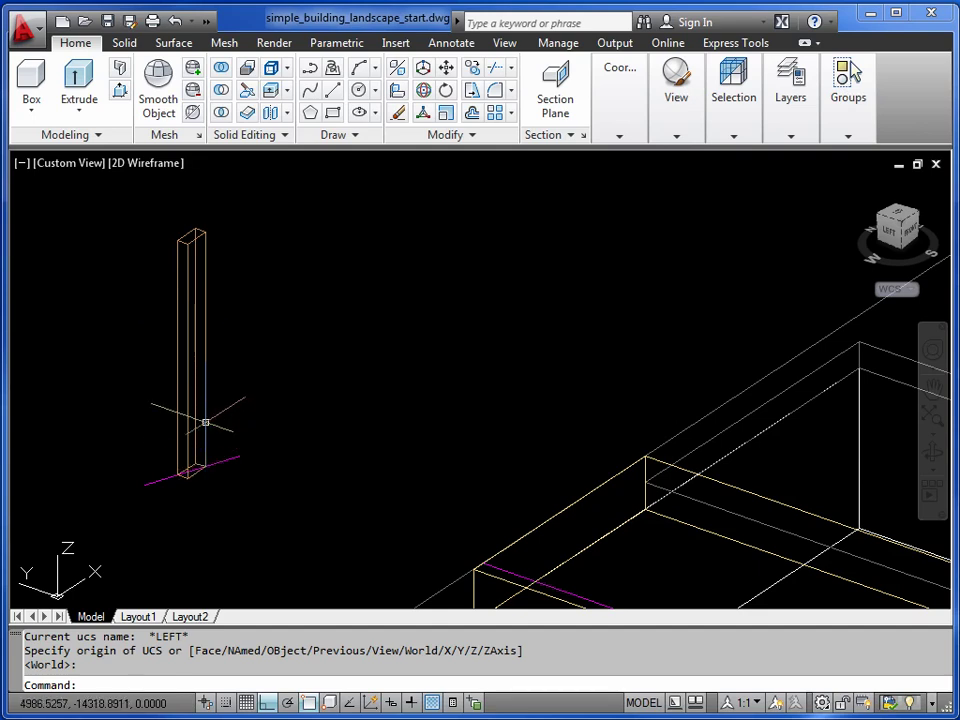
{"action": "key", "text": "Return"}
{"action": "left_click", "coordinate": [205, 422]}
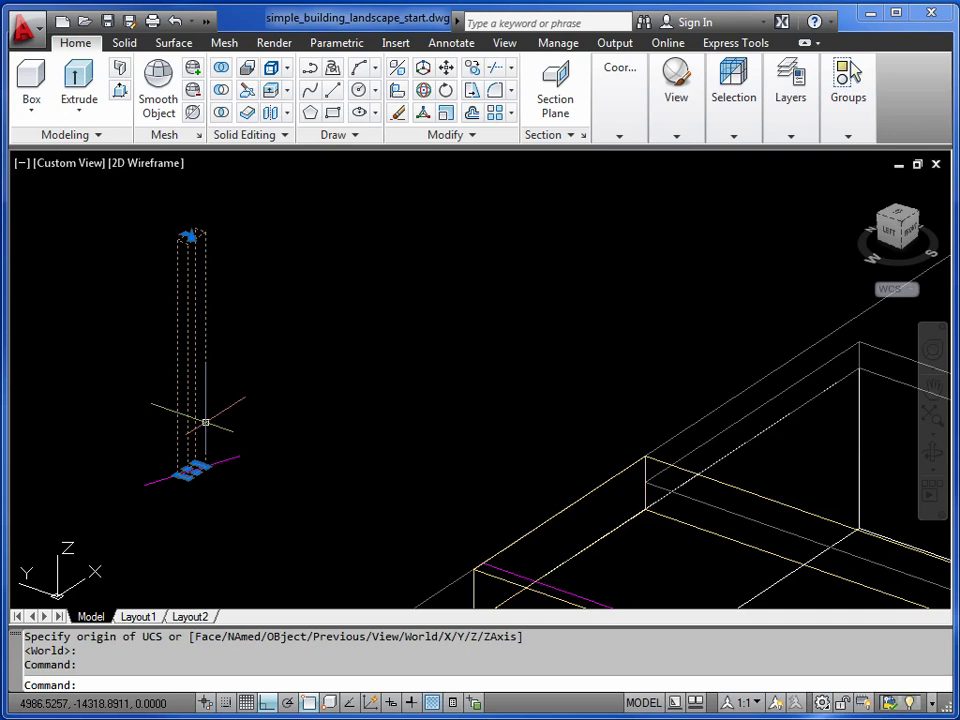
{"action": "key", "text": "Escape"}
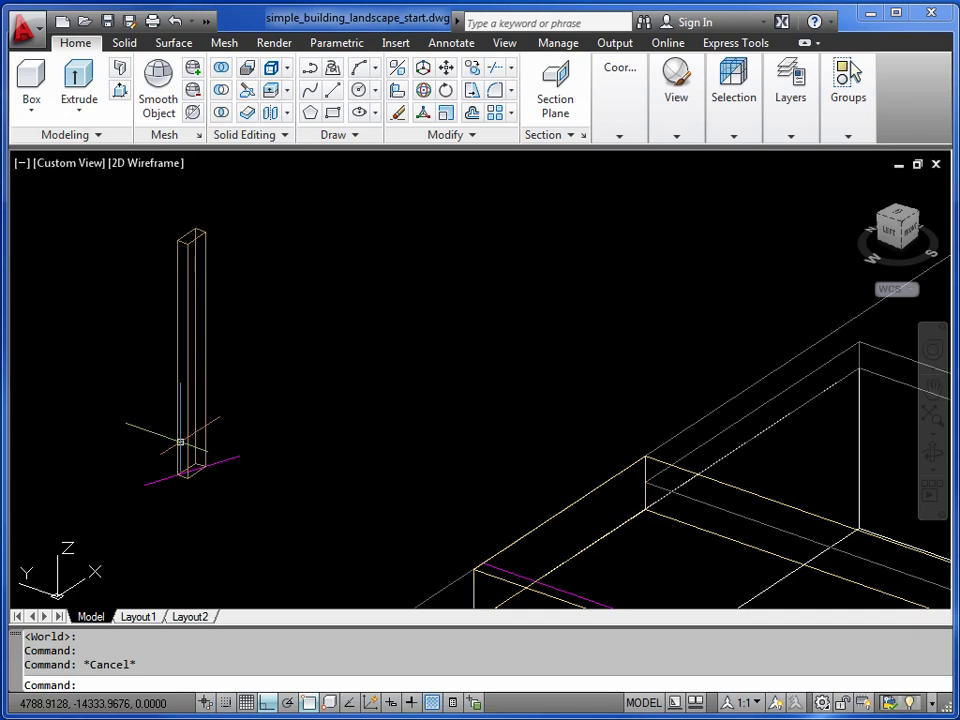
Step: Start a block named BAL1 with its base point at the post's bottom midpoint
{"action": "type", "text": "B"}
{"action": "key", "text": "Return"}
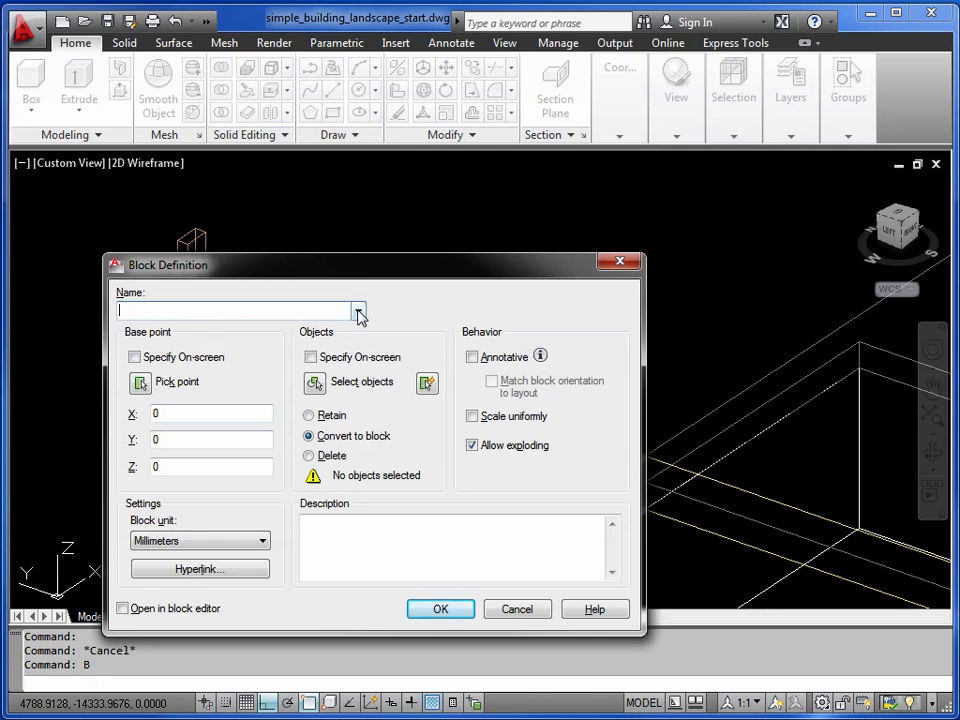
{"action": "left_click", "coordinate": [358, 311]}
{"action": "left_click", "coordinate": [358, 311]}
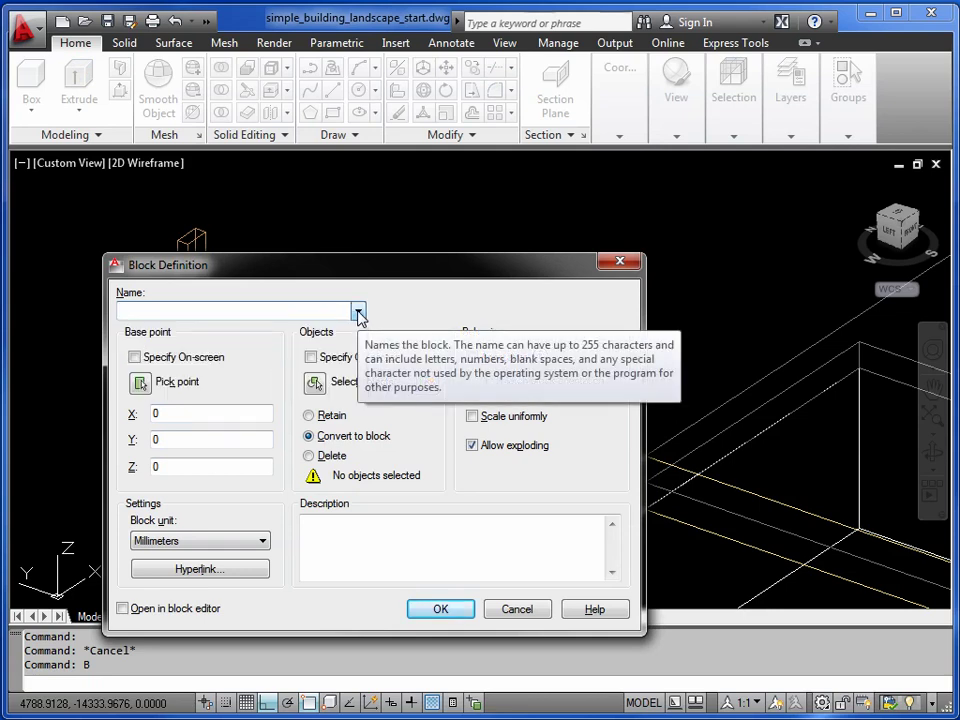
{"action": "type", "text": "B"}
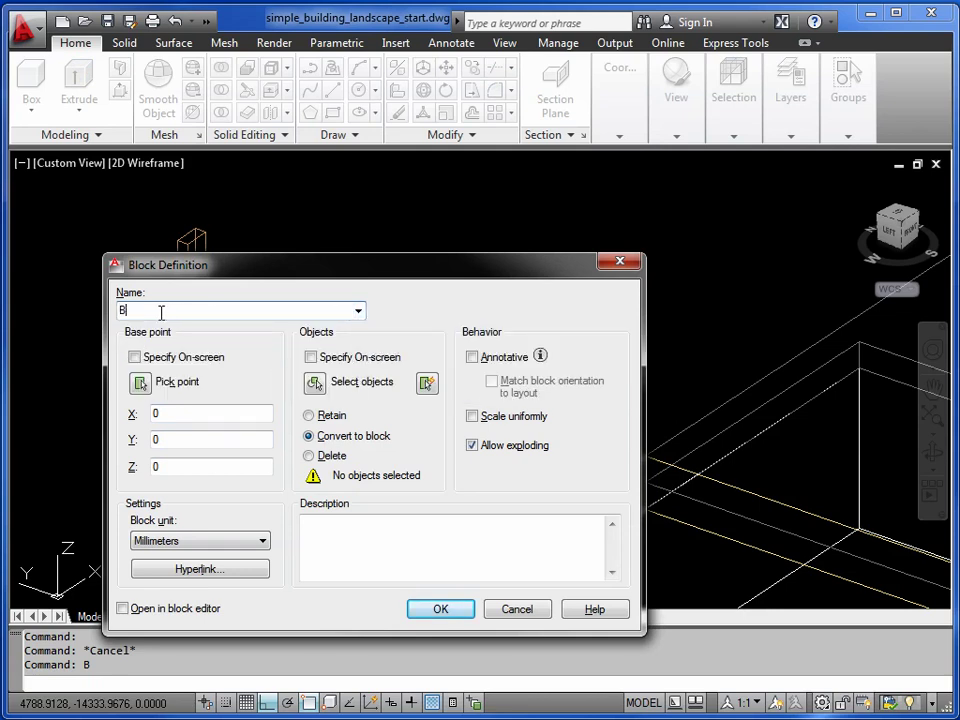
{"action": "type", "text": "AL1"}
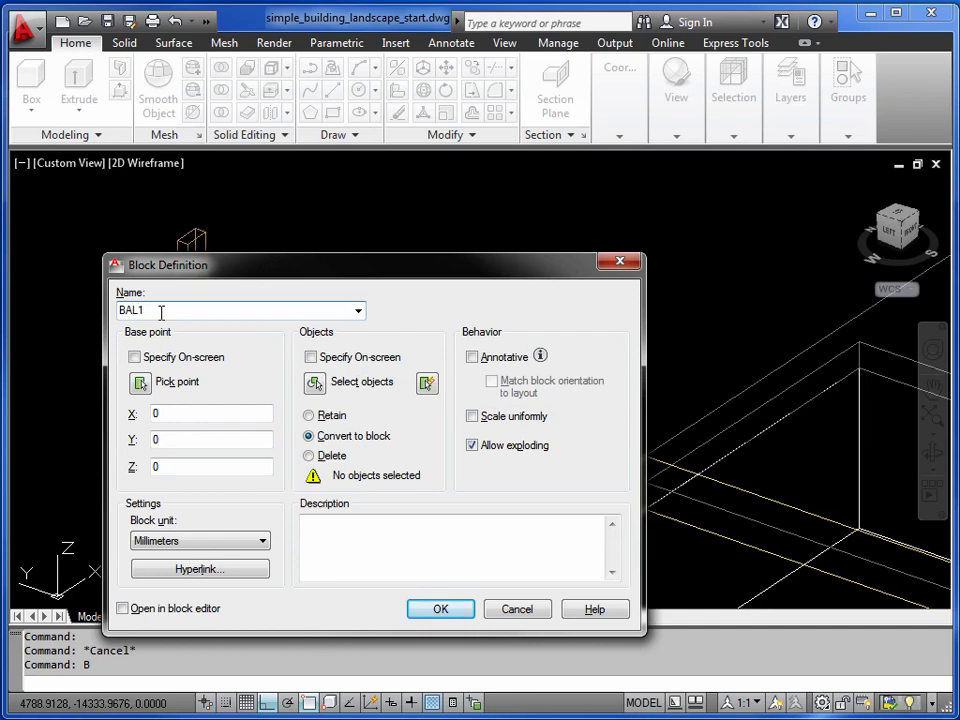
{"action": "left_click", "coordinate": [140, 384]}
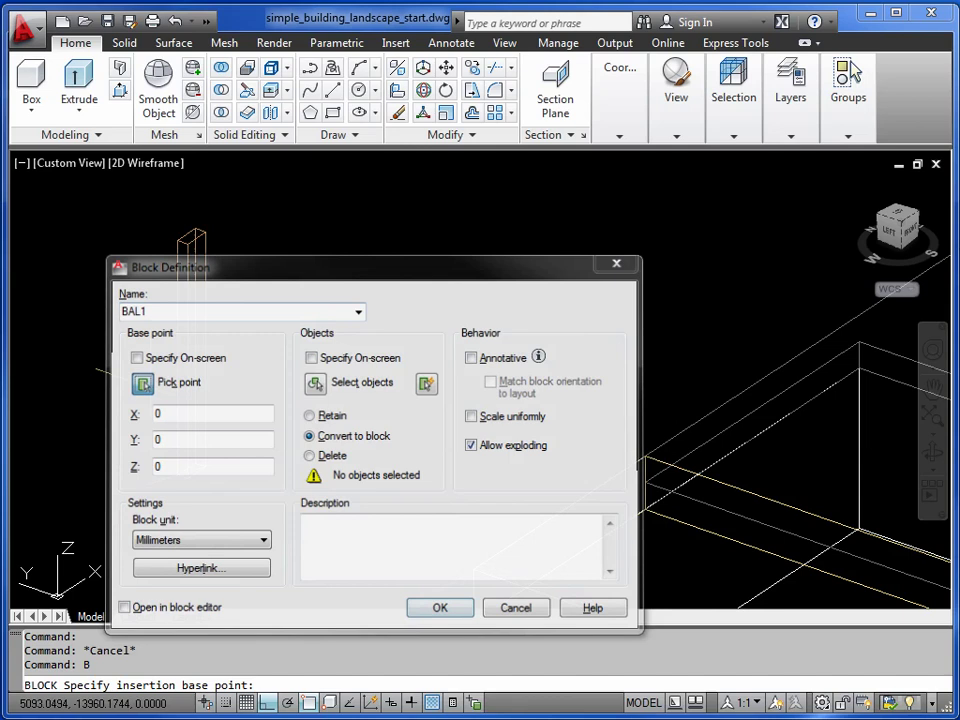
{"action": "scroll", "coordinate": [195, 466], "scroll_direction": "up", "scroll_amount": 5}
{"action": "scroll", "coordinate": [208, 456], "scroll_direction": "up", "scroll_amount": 2}
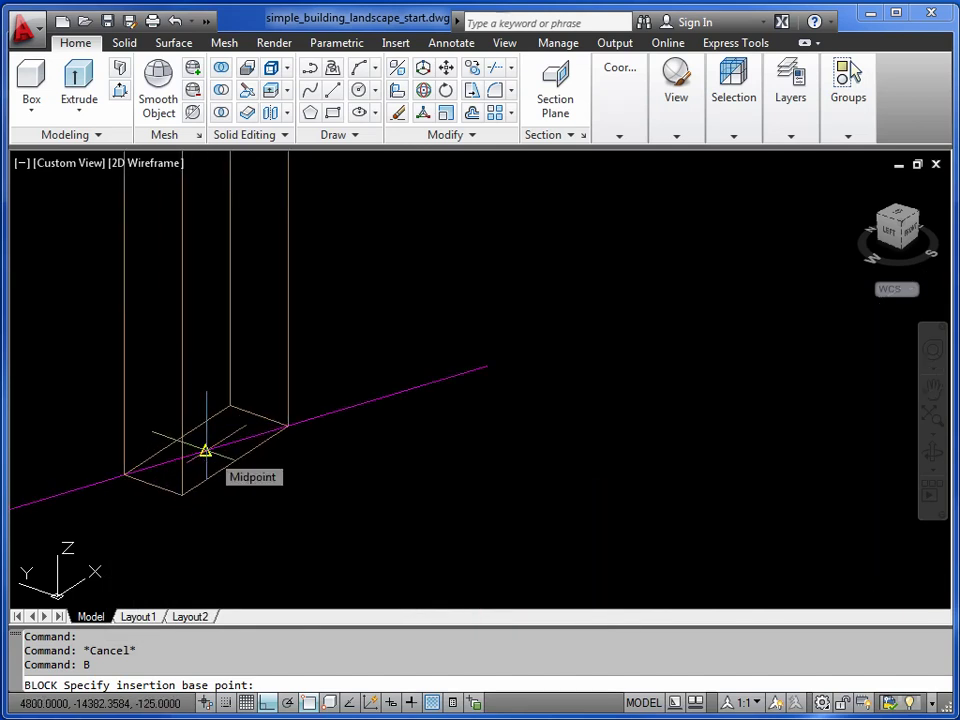
{"action": "left_click", "coordinate": [205, 451]}
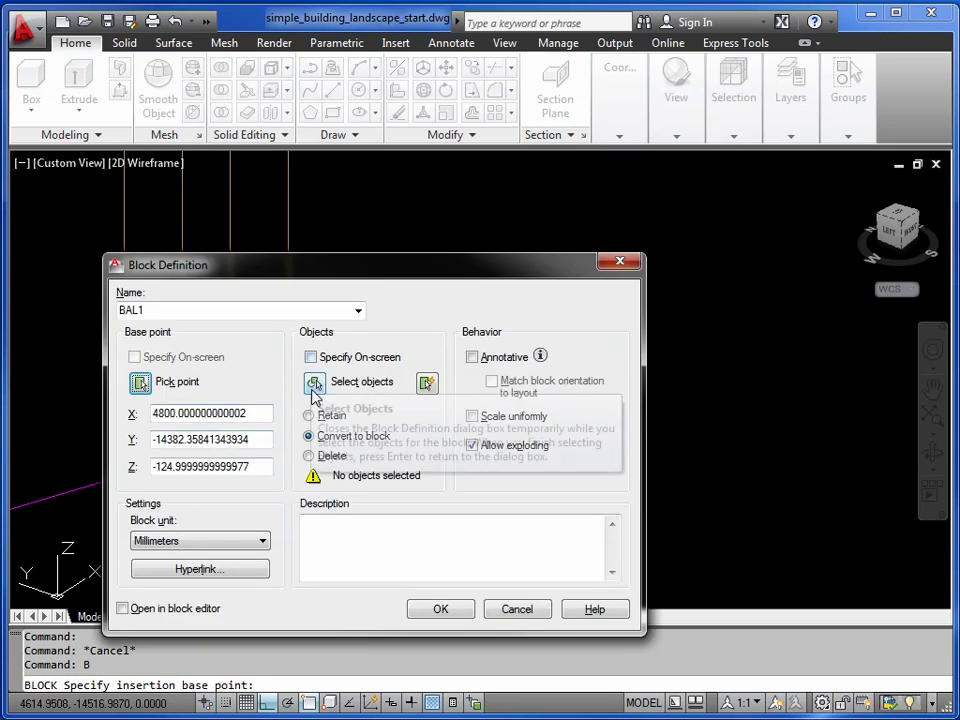
Step: Select the post box as BAL1's object and create the block, converting the post
{"action": "left_click", "coordinate": [314, 384]}
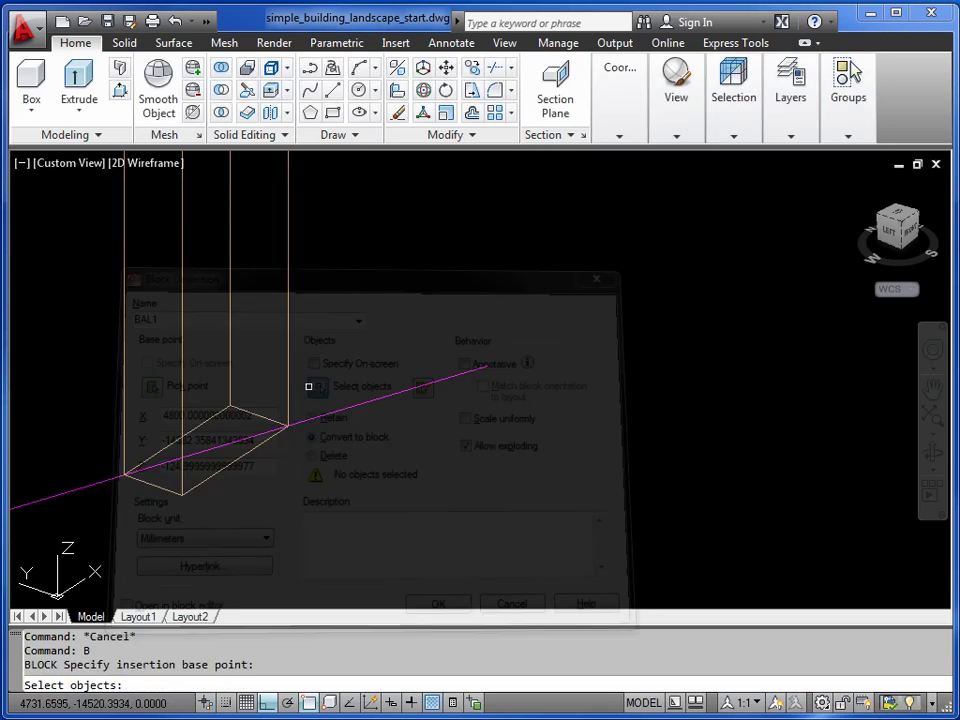
{"action": "left_click", "coordinate": [288, 371]}
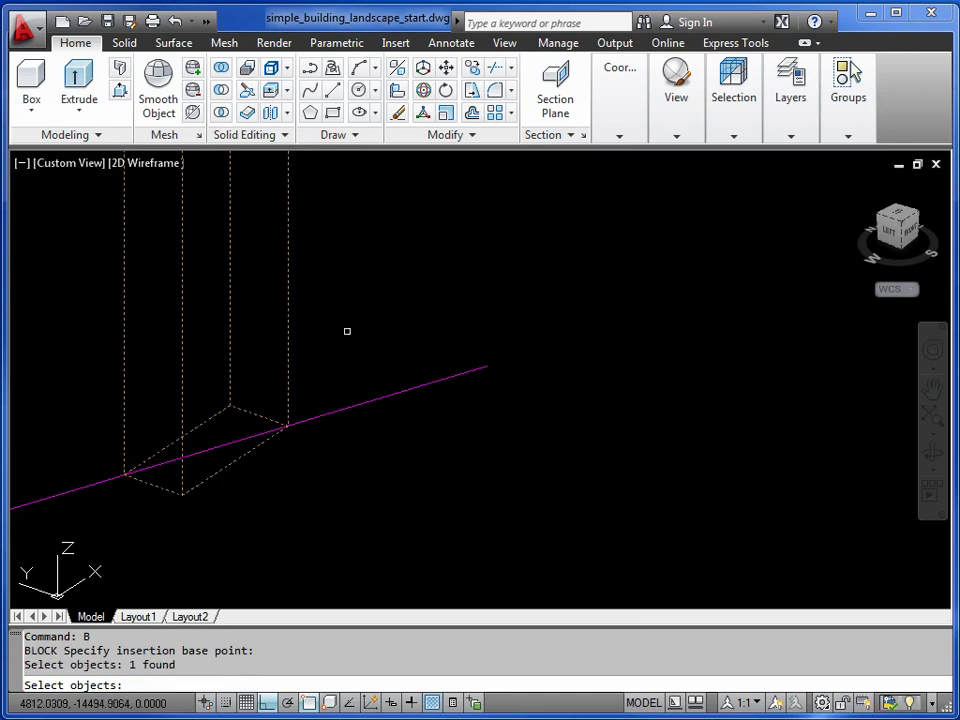
{"action": "key", "text": "Return"}
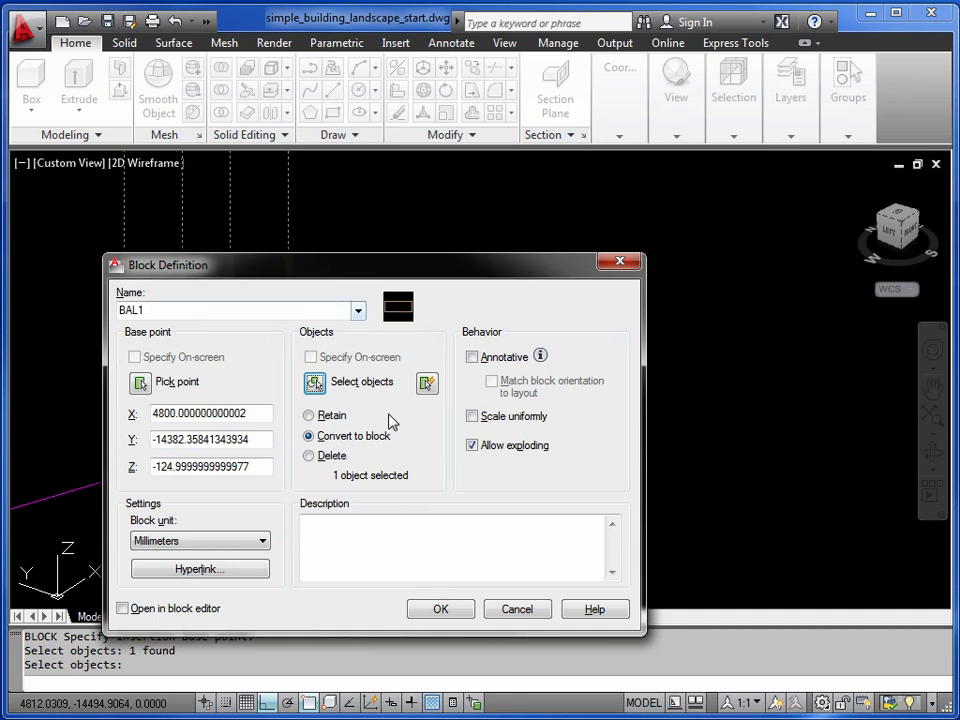
{"action": "left_click", "coordinate": [441, 610]}
Step: Pan to the deck edge and start MEASURE (ME) on the magenta polyline
{"action": "scroll", "coordinate": [475, 540], "scroll_direction": "down", "scroll_amount": 5}
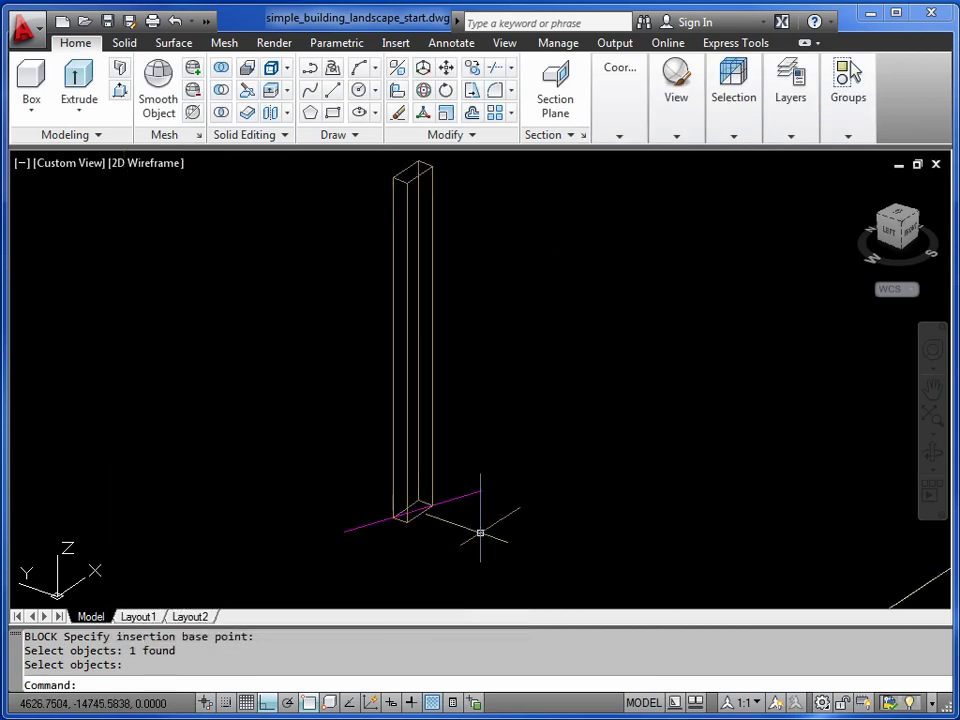
{"action": "middle_click_drag", "start_coordinate": [583, 530], "coordinate": [381, 371]}
{"action": "scroll", "coordinate": [450, 450], "scroll_direction": "up", "scroll_amount": 3}
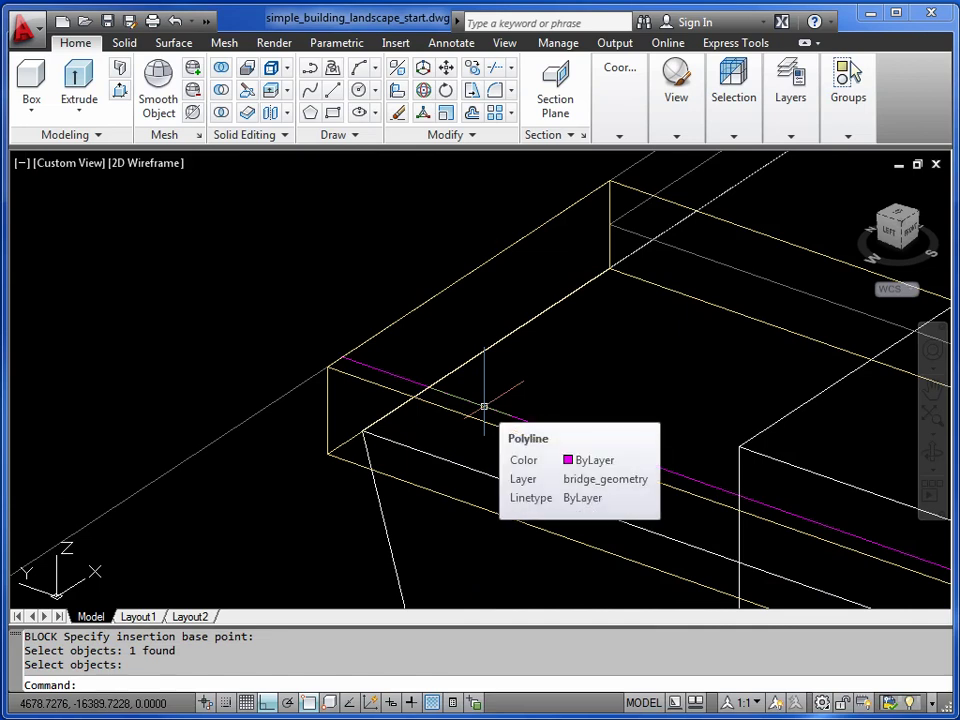
{"action": "type", "text": "ME"}
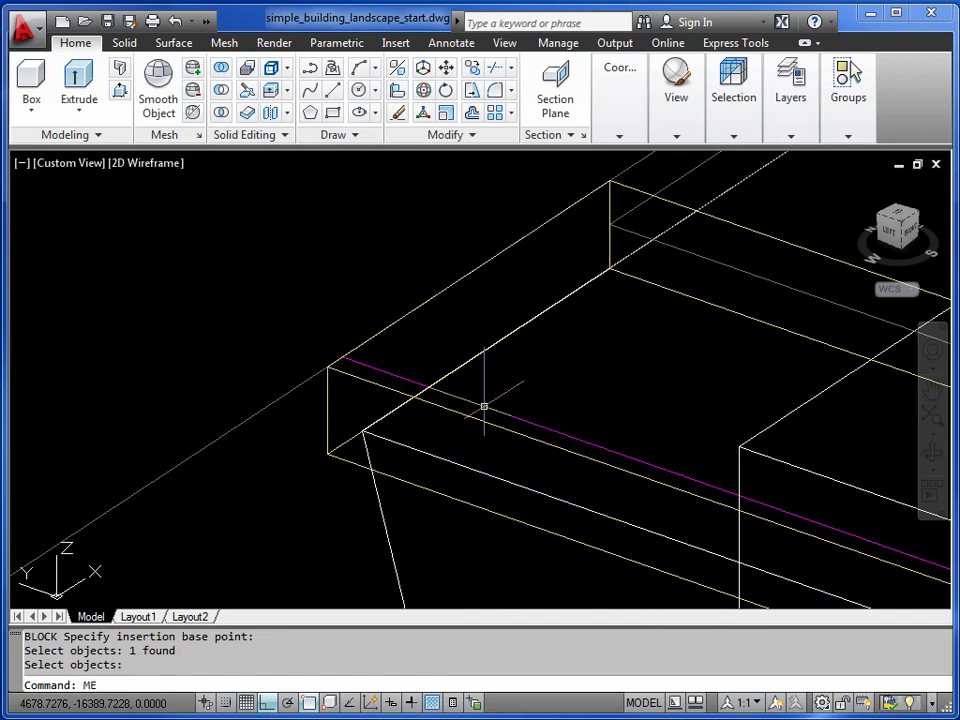
{"action": "key", "text": "Return"}
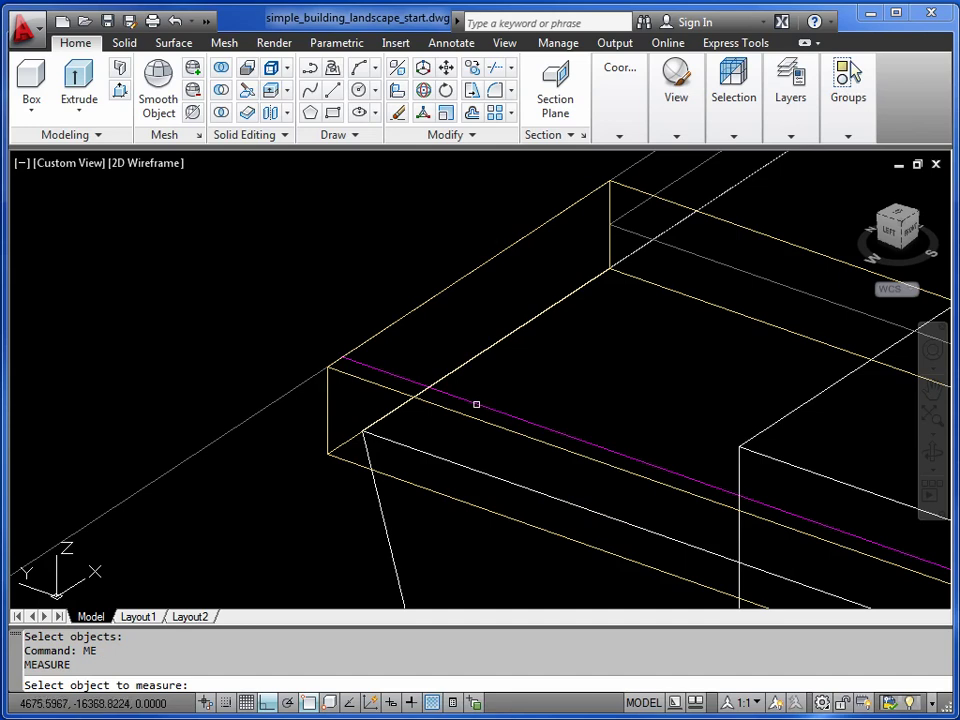
{"action": "left_click", "coordinate": [476, 404]}
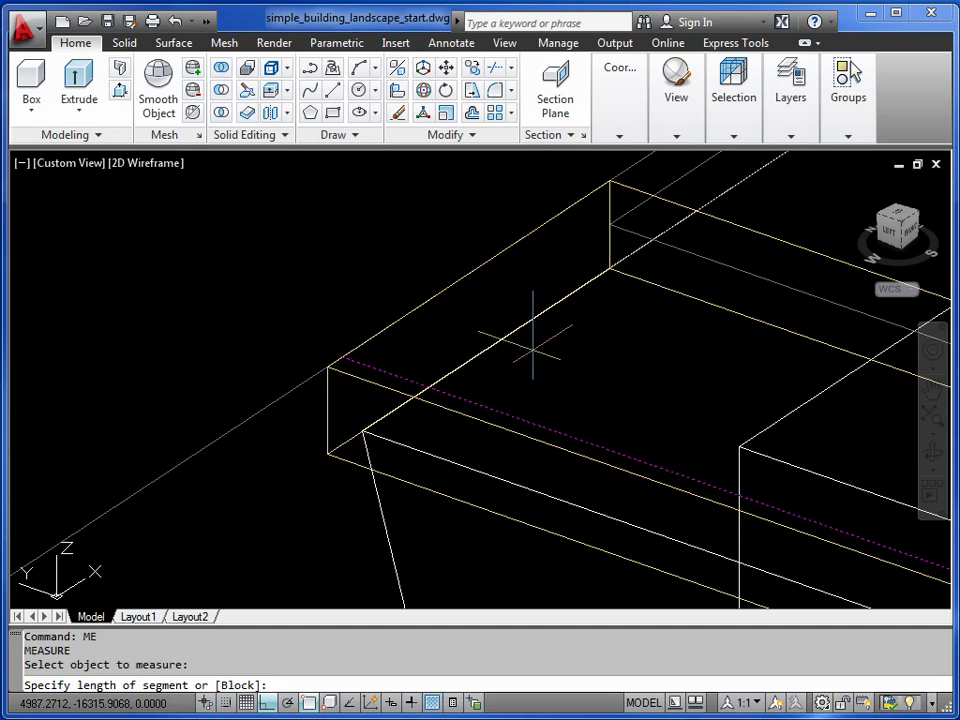
Step: Place unaligned BAL1 blocks every 200 units along the magenta edge
{"action": "type", "text": "B"}
{"action": "key", "text": "Return"}
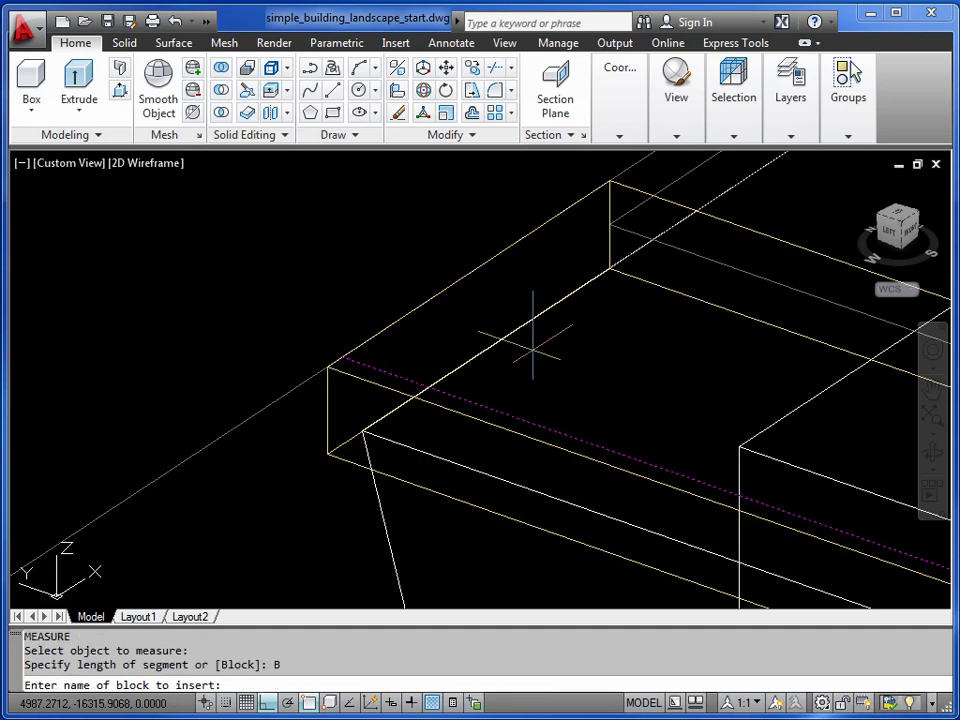
{"action": "type", "text": "BAL1"}
{"action": "key", "text": "Return"}
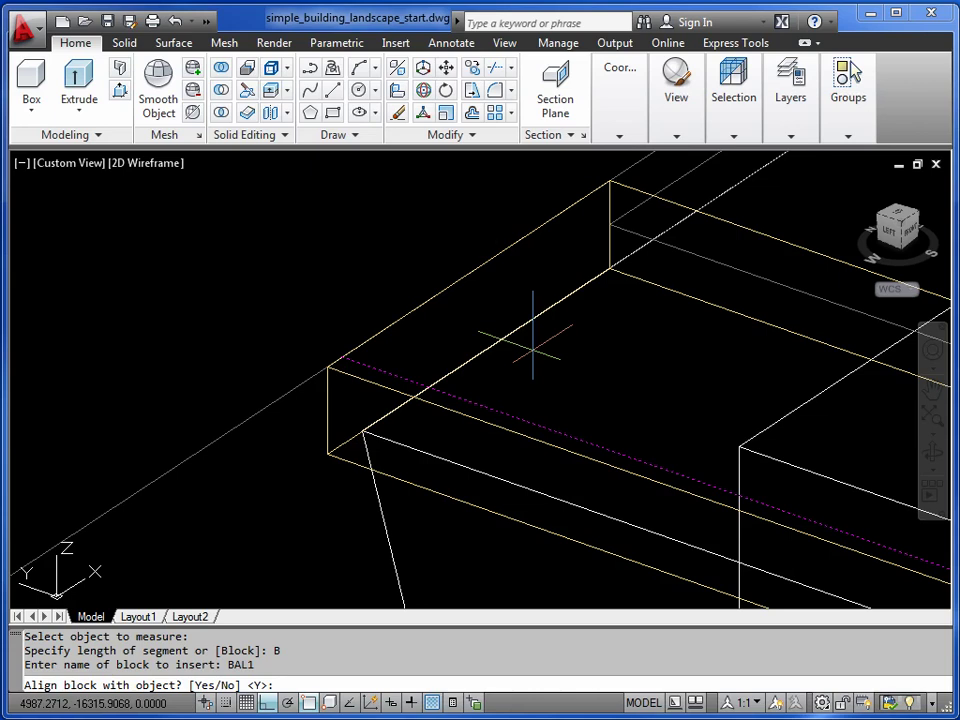
{"action": "type", "text": "N"}
{"action": "key", "text": "Return"}
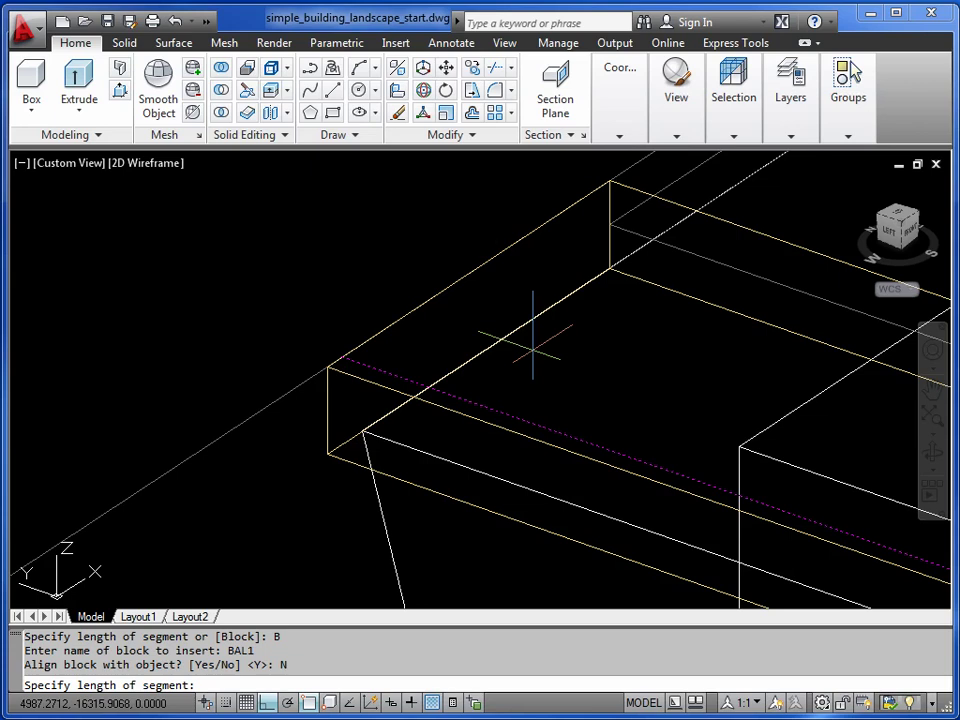
{"action": "type", "text": "200"}
{"action": "key", "text": "Return"}
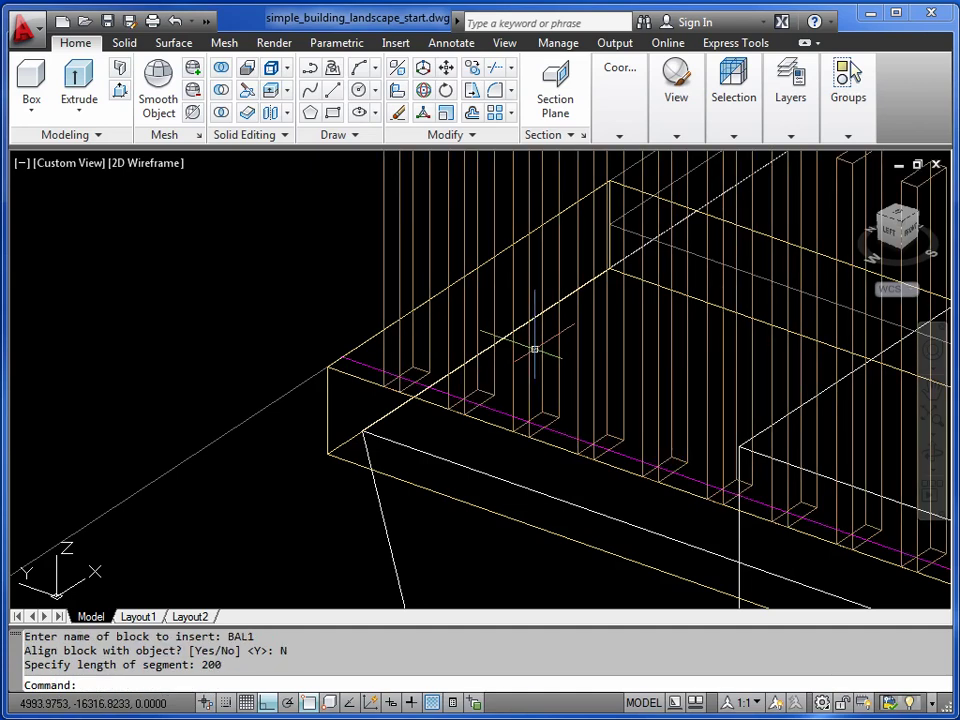
Step: Orbit the model to inspect the baluster row diagonally
{"action": "scroll", "coordinate": [562, 344], "scroll_direction": "down", "scroll_amount": 5}
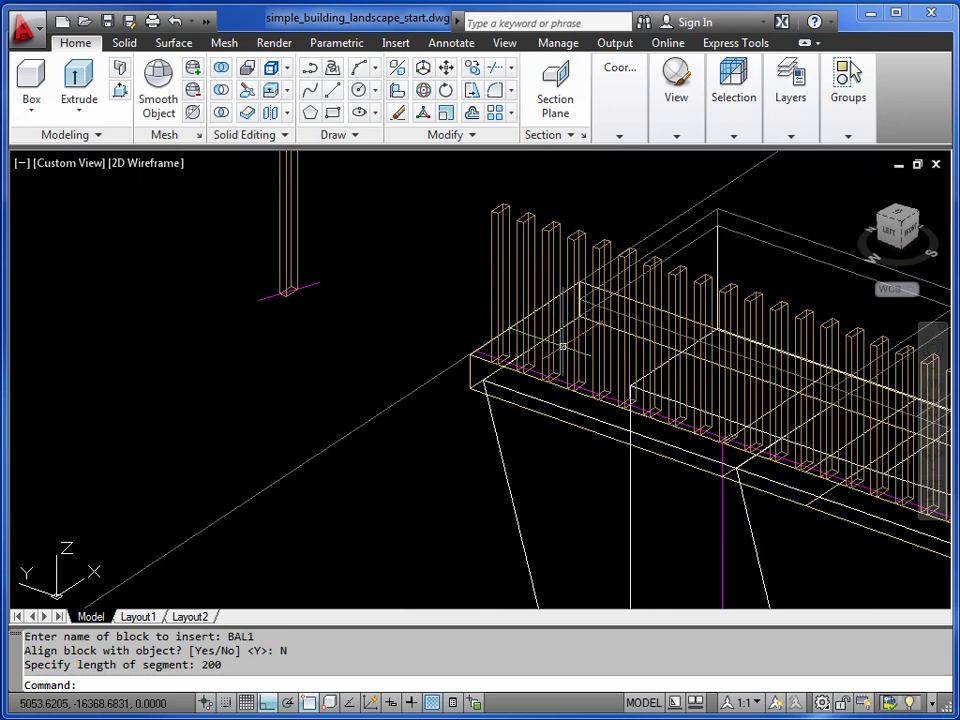
{"action": "middle_click_drag", "start_coordinate": [620, 348], "coordinate": [612, 402], "text": "shift"}
{"action": "scroll", "coordinate": [818, 532], "scroll_direction": "up", "scroll_amount": 3}
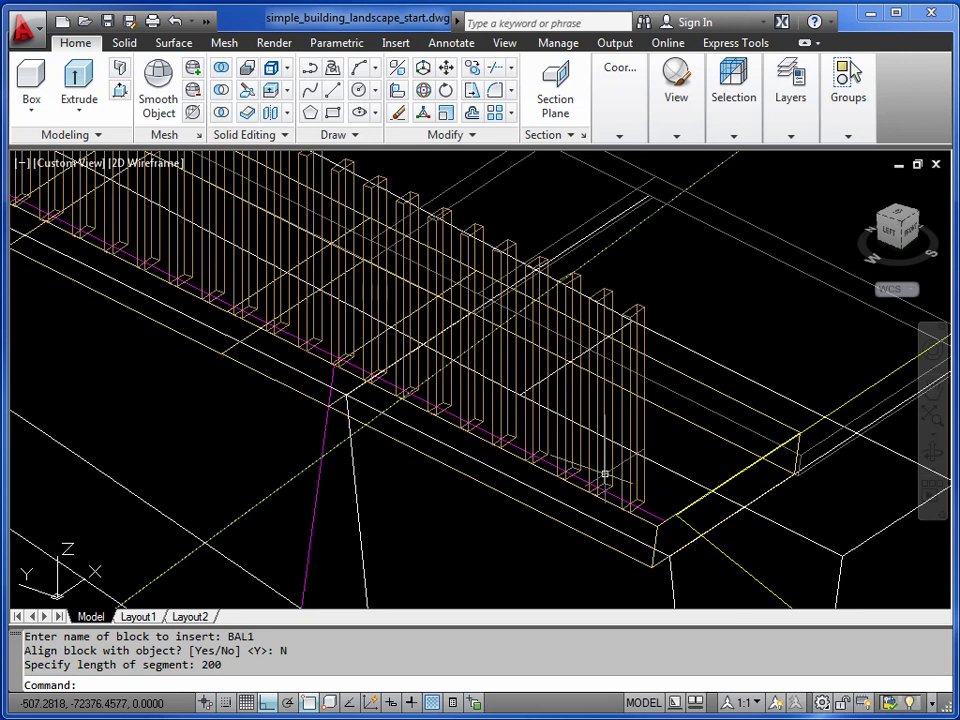
{"action": "scroll", "coordinate": [439, 399], "scroll_direction": "down", "scroll_amount": 3}
{"action": "middle_click_drag", "start_coordinate": [439, 399], "coordinate": [186, 321], "text": "shift"}
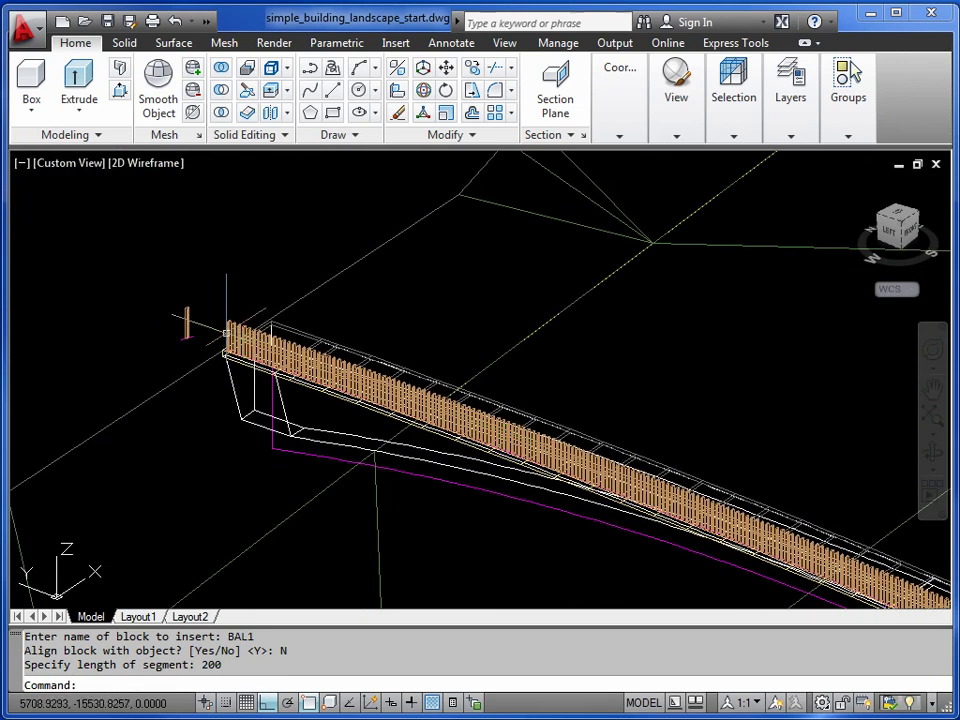
{"action": "scroll", "coordinate": [185, 338], "scroll_direction": "up", "scroll_amount": 3}
{"action": "left_click", "coordinate": [219, 362]}
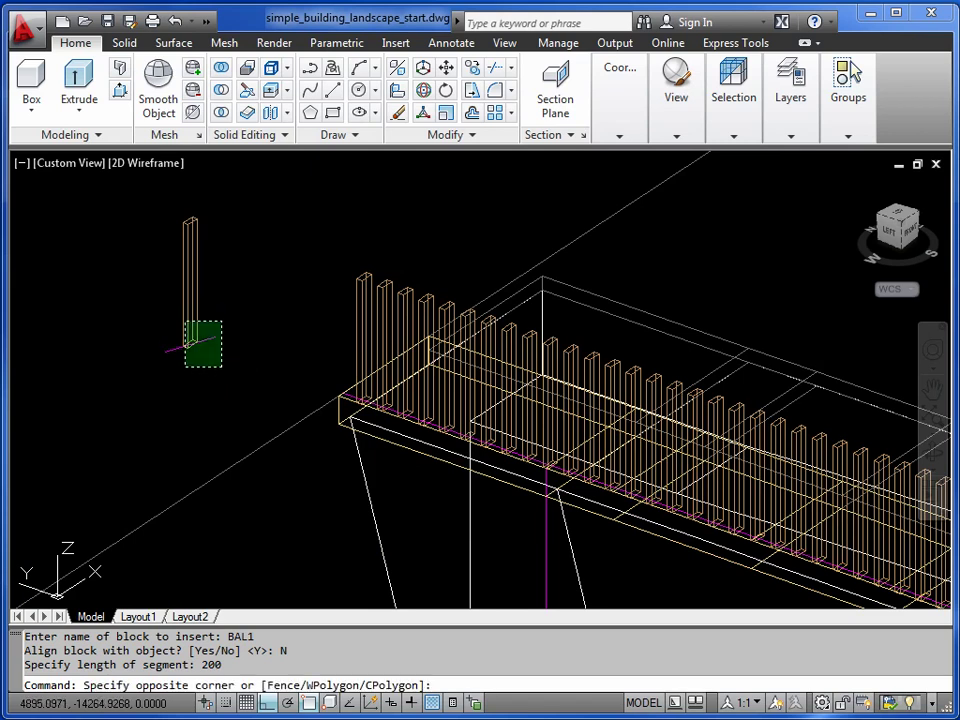
{"action": "key", "text": "Escape"}
Step: Move the leftover post to the start of the baluster row and delete the stray magenta line
{"action": "type", "text": "m"}
{"action": "key", "text": "Return"}
{"action": "scroll", "coordinate": [186, 321], "scroll_direction": "up", "scroll_amount": 3}
{"action": "left_click", "coordinate": [186, 323]}
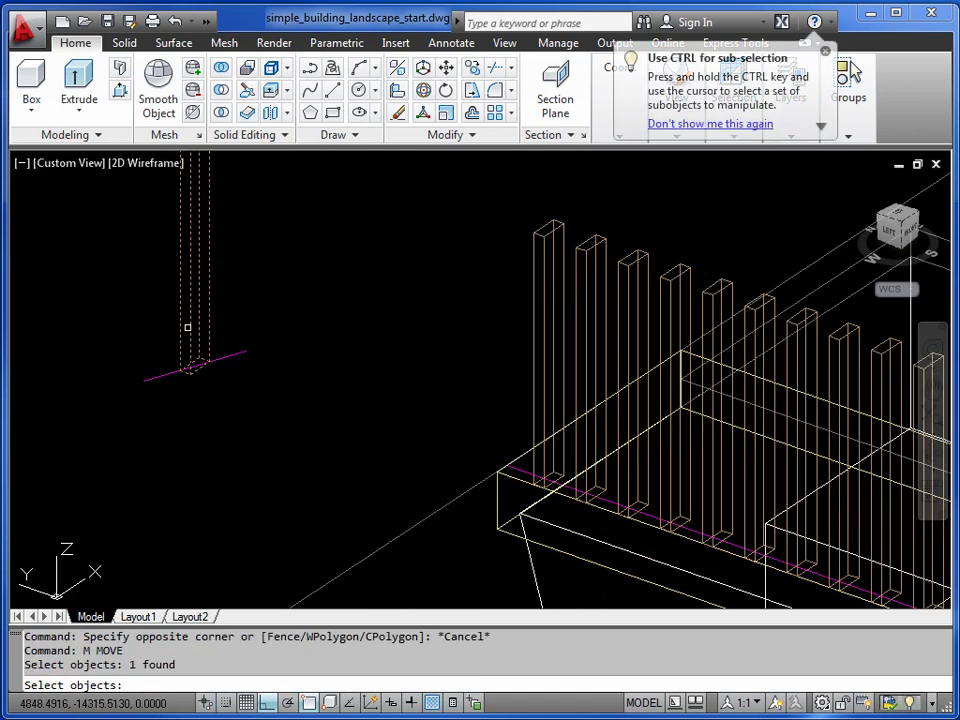
{"action": "scroll", "coordinate": [198, 370], "scroll_direction": "up", "scroll_amount": 3}
{"action": "key", "text": "Return"}
{"action": "left_click", "coordinate": [171, 336]}
{"action": "scroll", "coordinate": [171, 336], "scroll_direction": "down", "scroll_amount": 3}
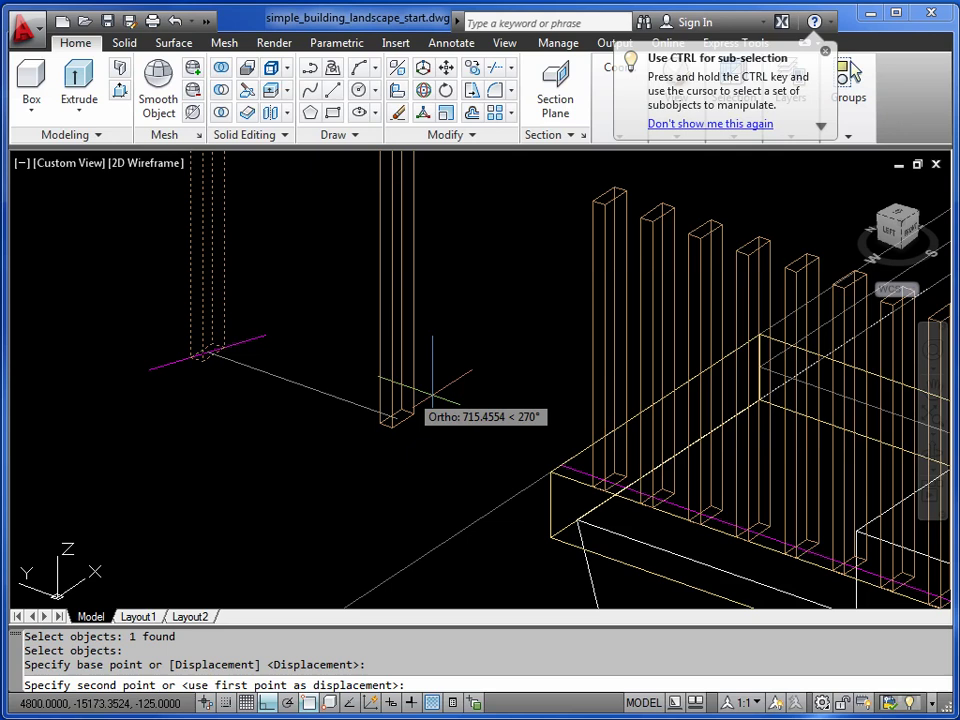
{"action": "left_click", "coordinate": [561, 465]}
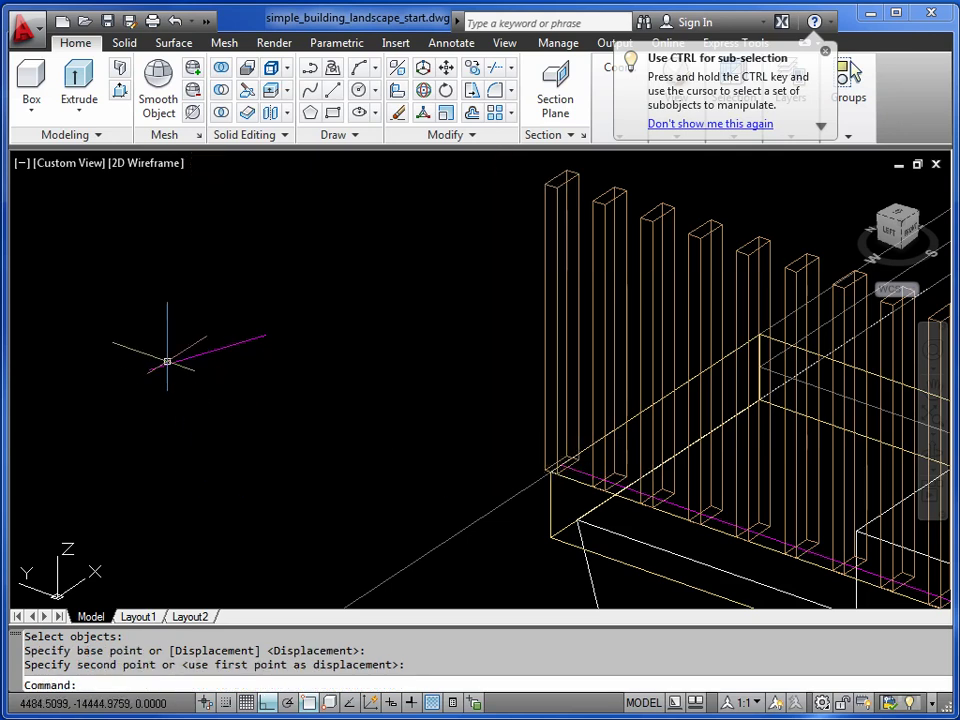
{"action": "key", "text": "Escape"}
{"action": "key", "text": "Escape"}
{"action": "left_click_drag", "start_coordinate": [169, 361], "coordinate": [161, 330]}
{"action": "key", "text": "Delete"}
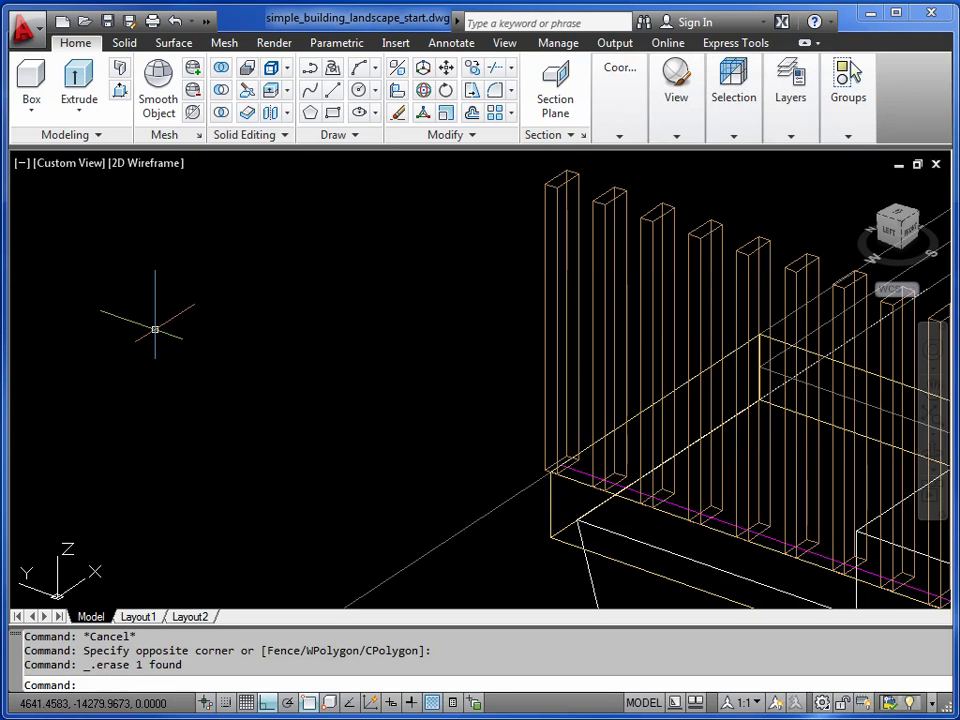
Step: Switch to a top-down PLAN view and zoom in
{"action": "type", "text": "PLAN"}
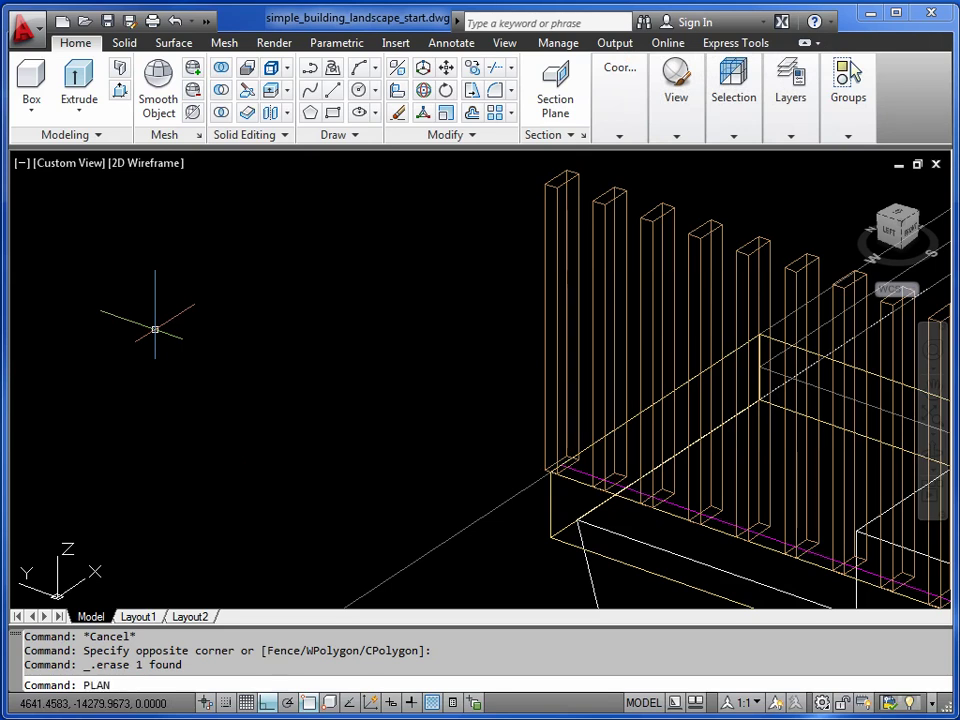
{"action": "key", "text": "Return"}
{"action": "key", "text": "Return"}
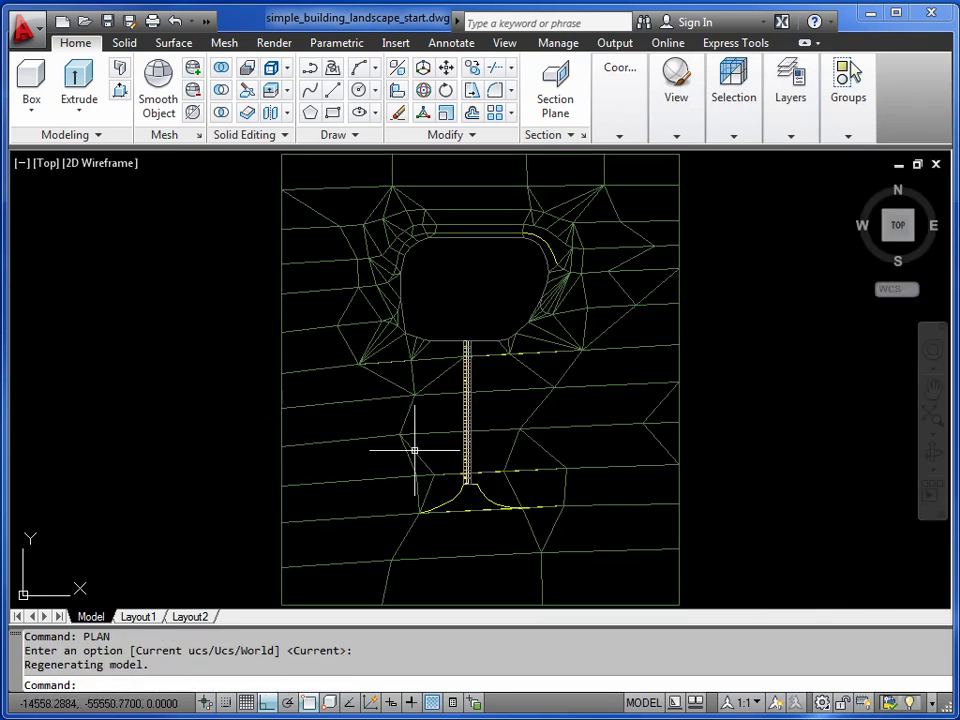
{"action": "scroll", "coordinate": [471, 482], "scroll_direction": "up", "scroll_amount": 5}
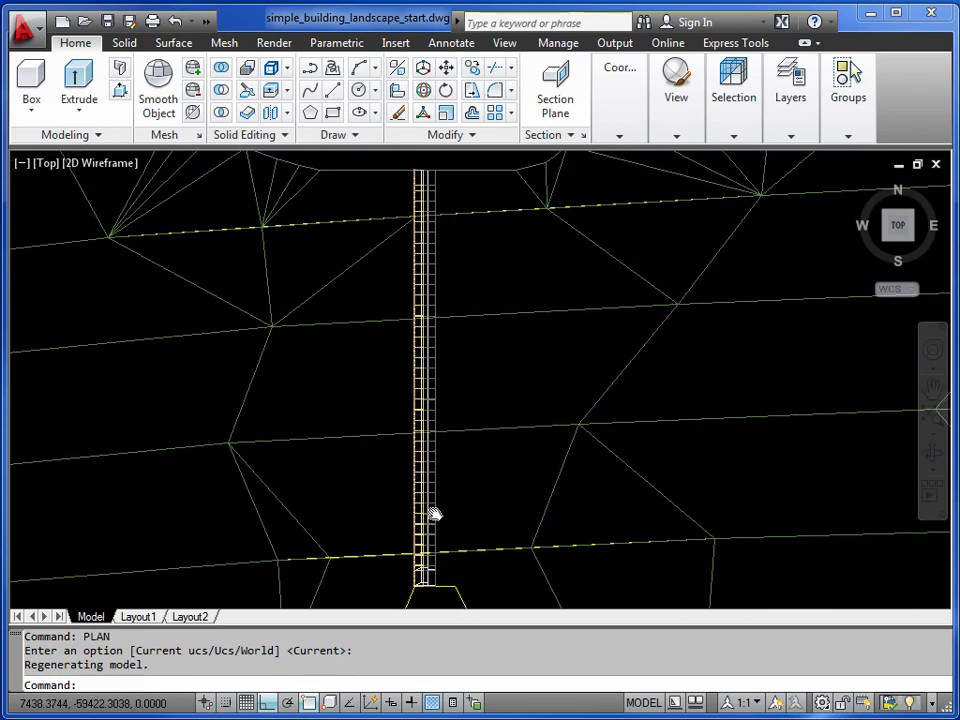
Step: Mirror the 274-object baluster row about the deck's middle line, keeping the originals
{"action": "type", "text": "MI"}
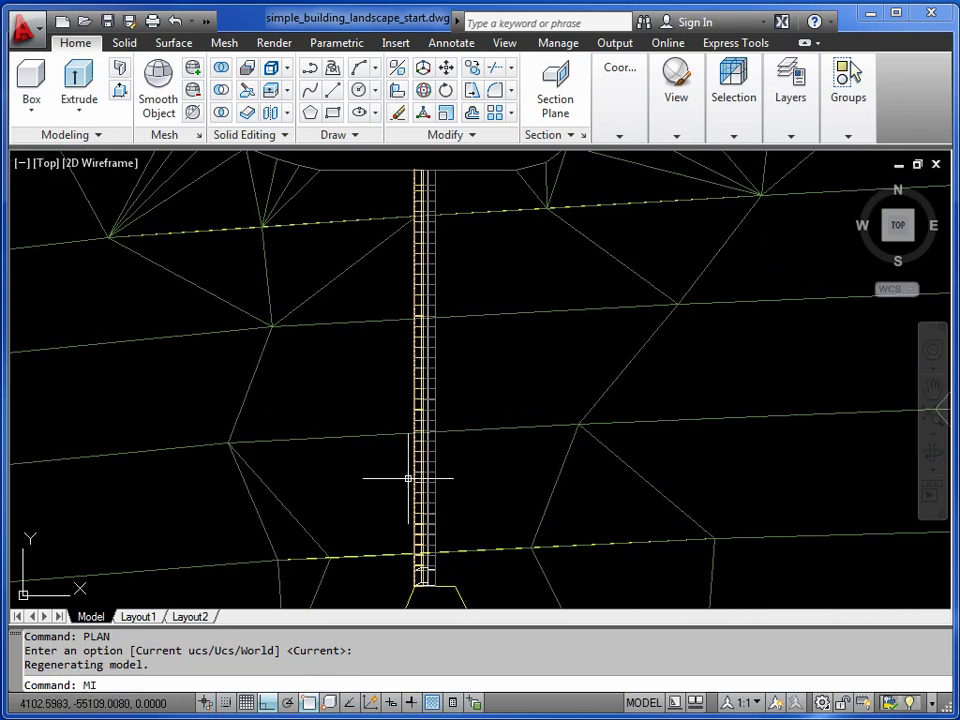
{"action": "key", "text": "Return"}
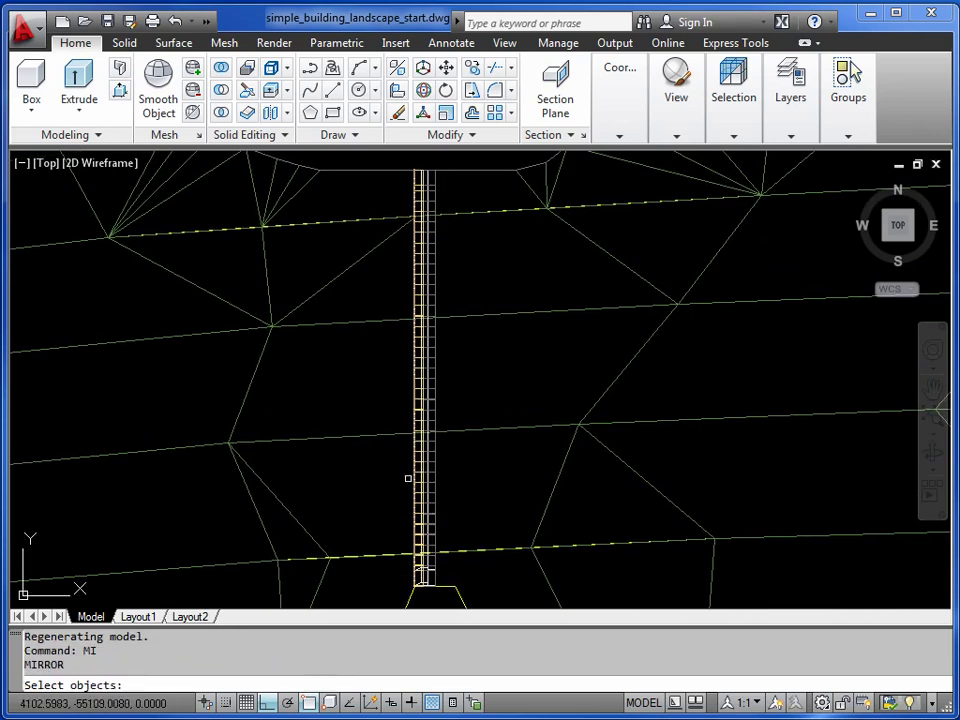
{"action": "left_click", "coordinate": [397, 589]}
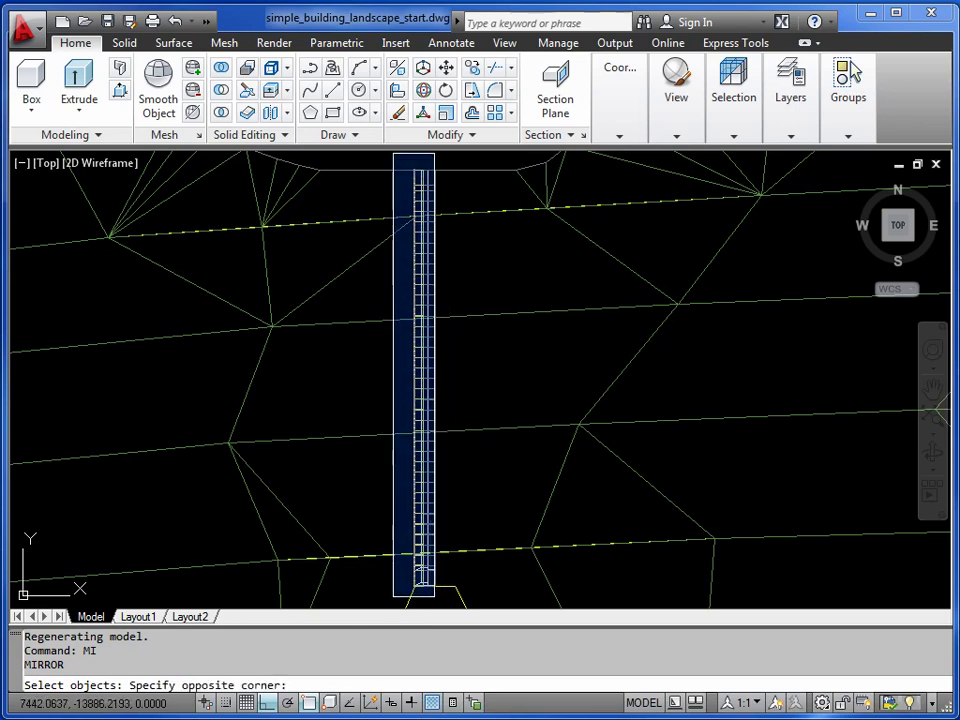
{"action": "left_click", "coordinate": [441, 161]}
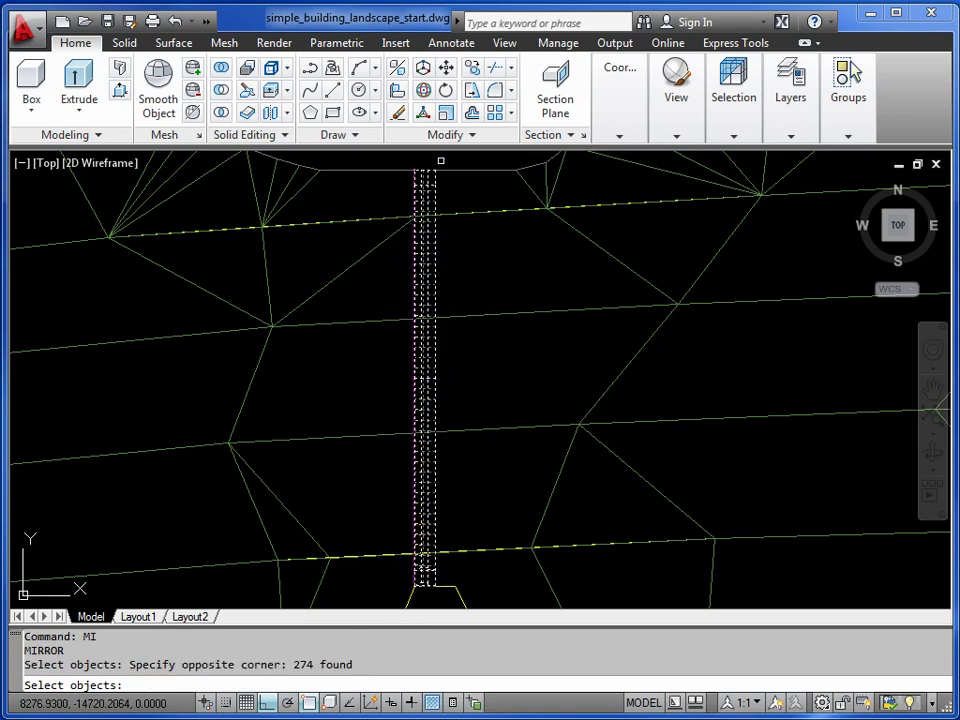
{"action": "key", "text": "Return"}
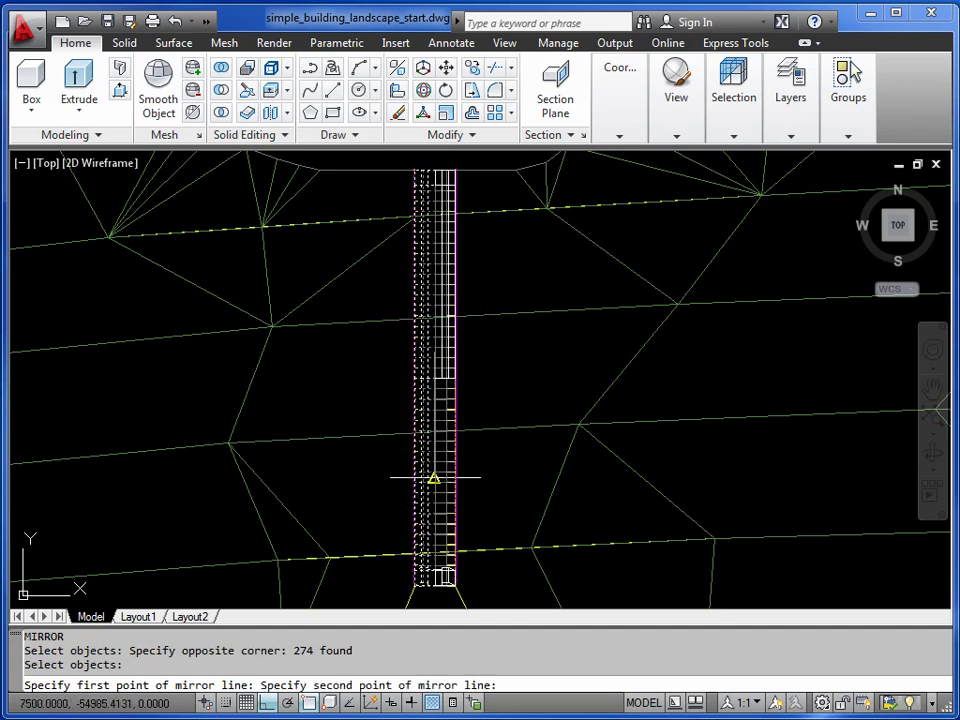
{"action": "left_click", "coordinate": [434, 478]}
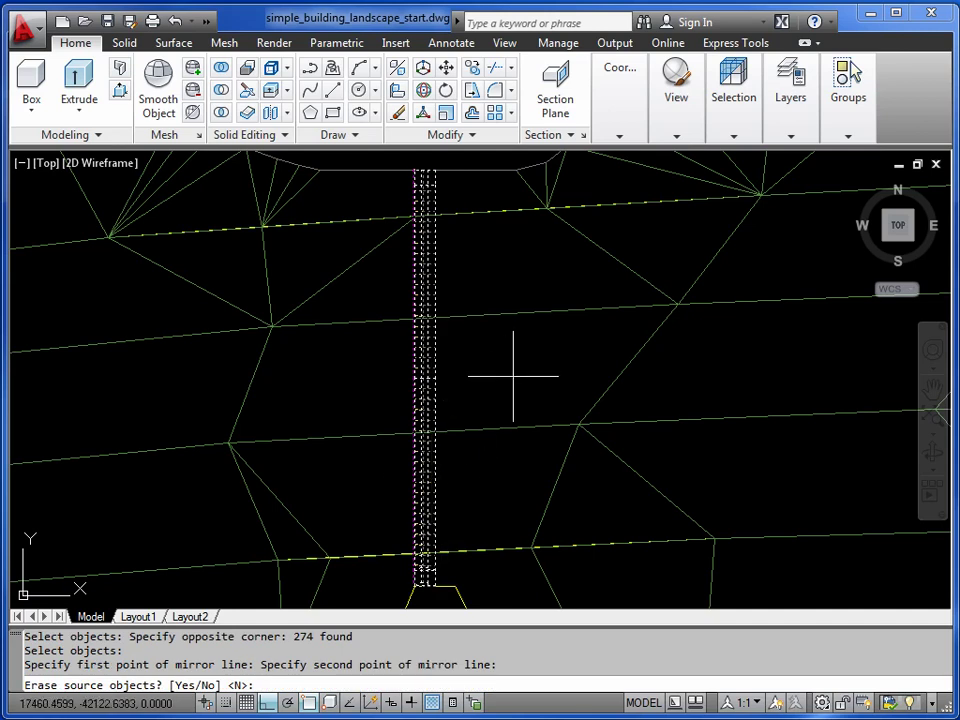
{"action": "key", "text": "Return"}
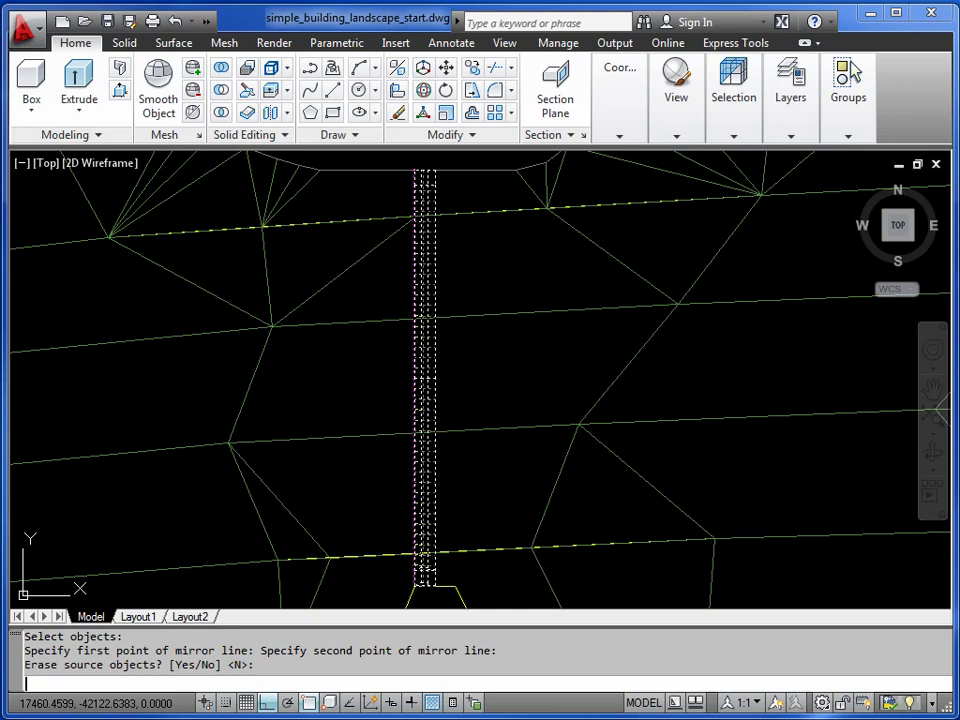